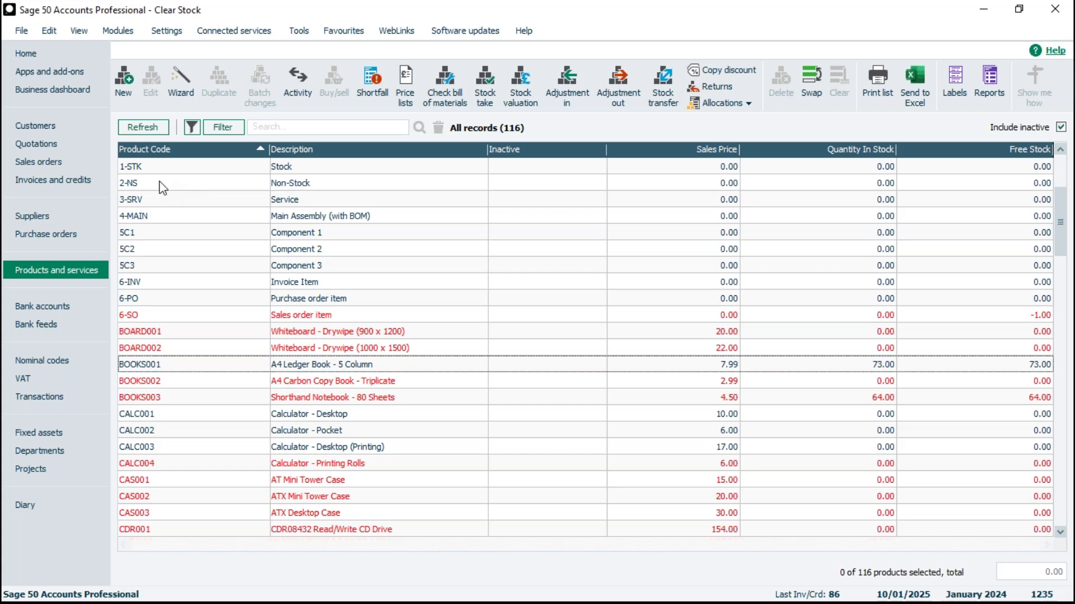
# Select the product records 1-STK, 2-NS and 3-SRV together.
pyautogui.click(146, 166)
pyautogui.click(148, 183)
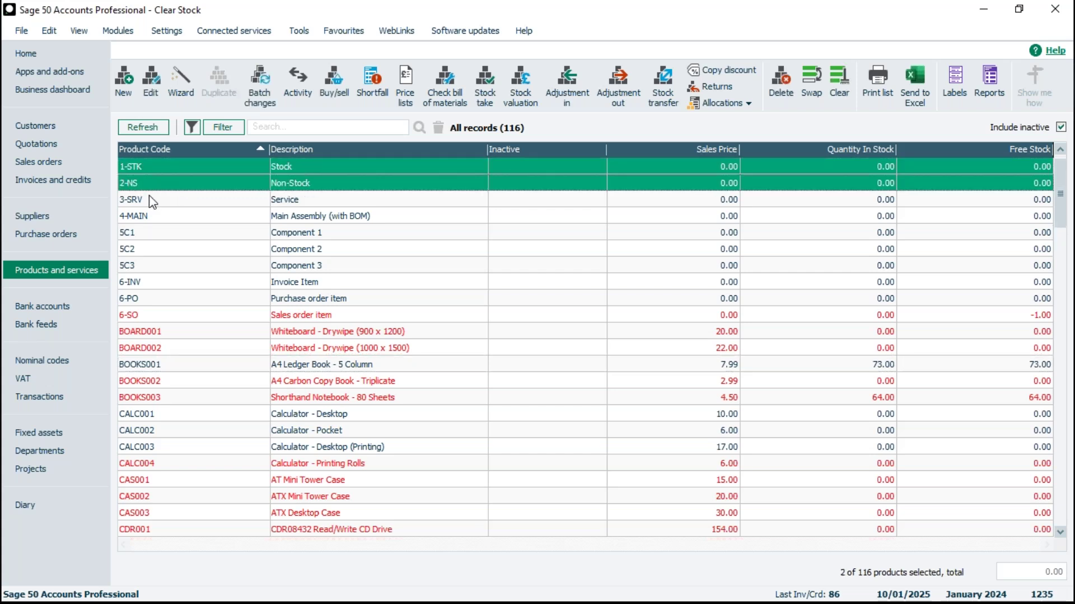
pyautogui.click(152, 199)
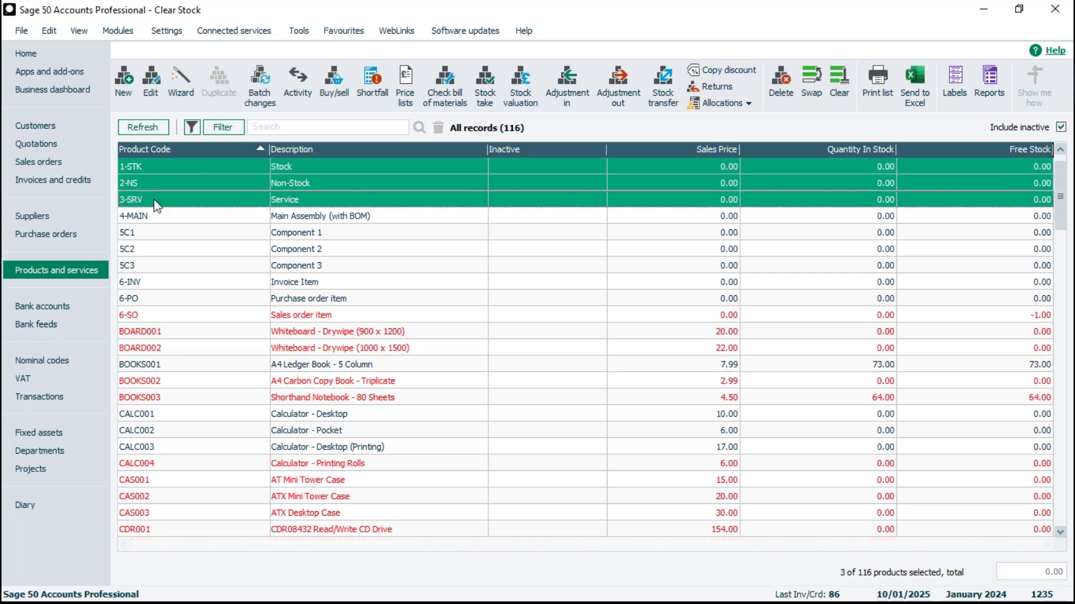
# Keep only 1-STK selected and save an adjustment in for it with quantity 10 and cost price 5, closing the form.
pyautogui.click(311, 185)
pyautogui.click(309, 201)
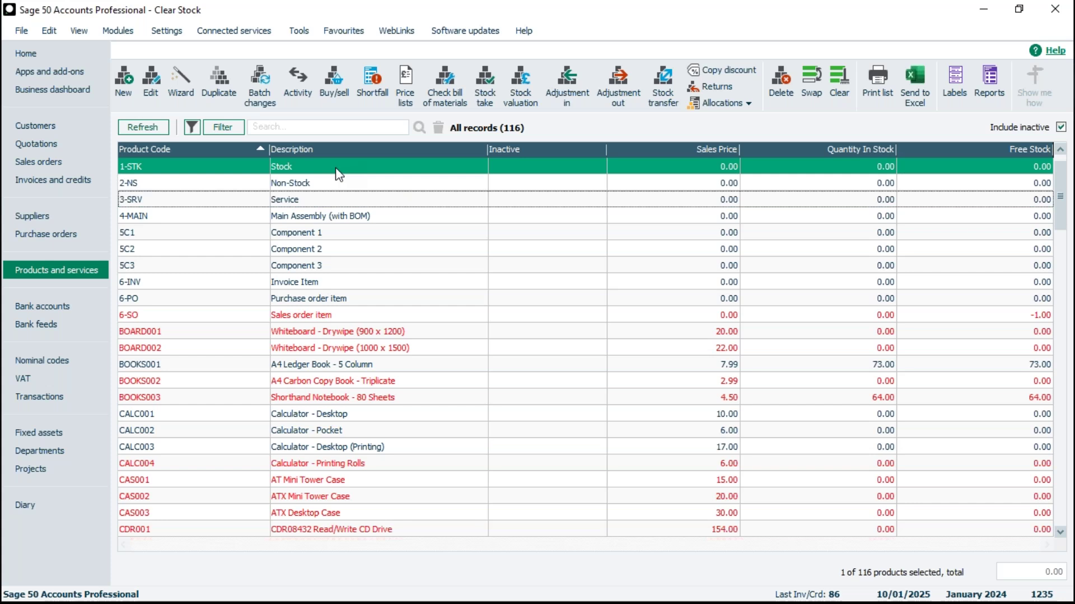
pyautogui.click(570, 86)
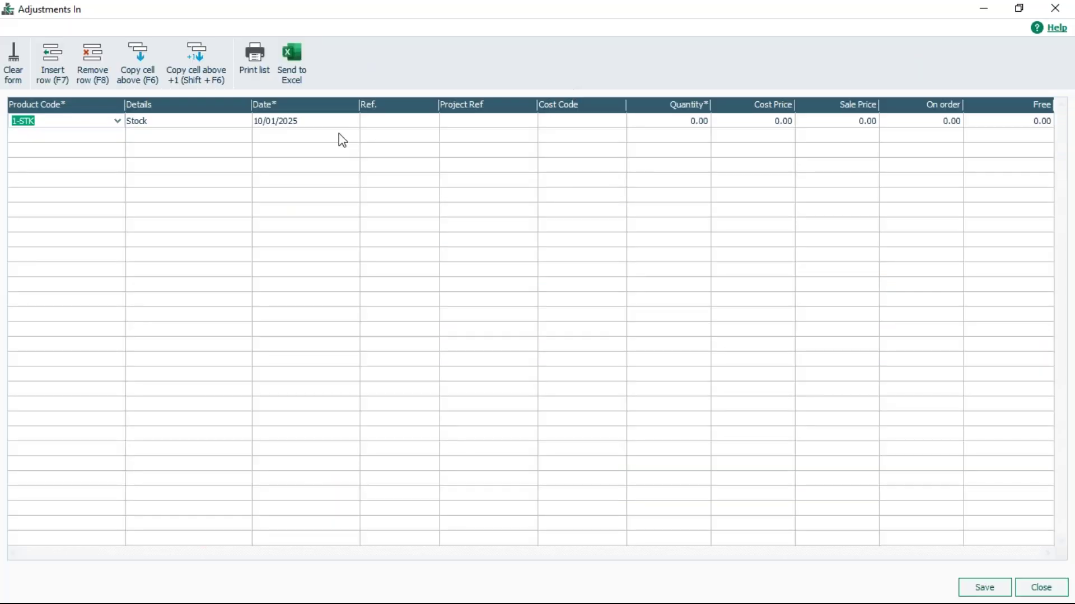
pyautogui.click(644, 121)
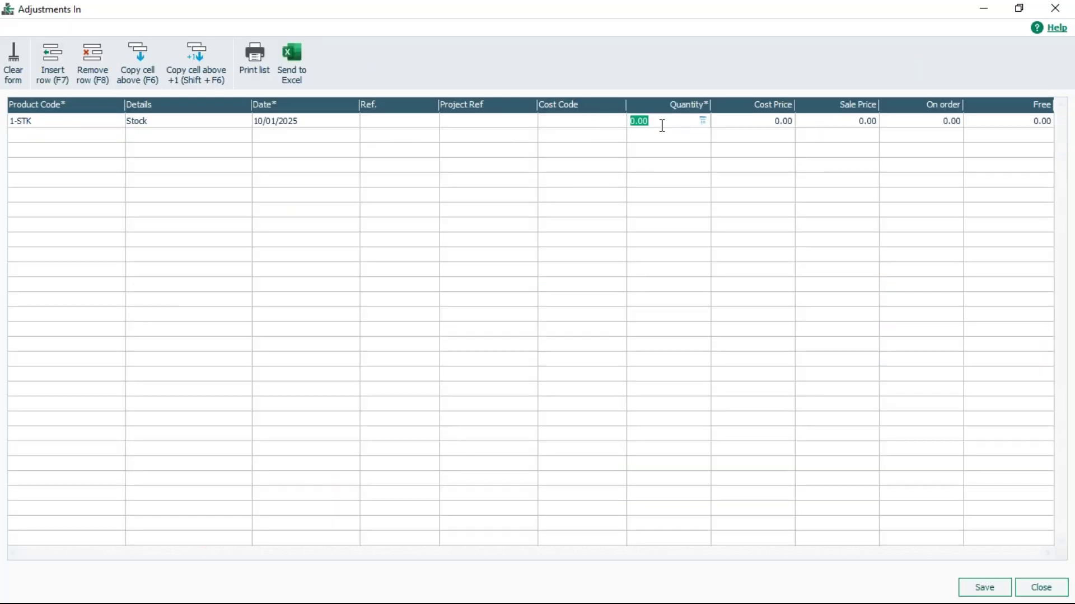
pyautogui.write('10')
pyautogui.press('Tab')
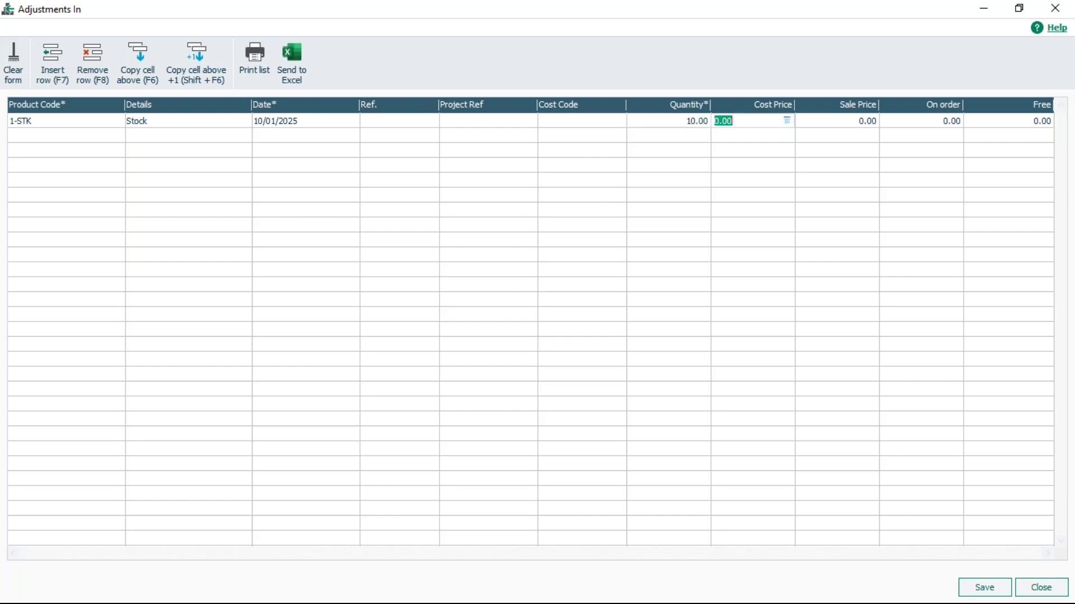
pyautogui.write('5')
pyautogui.press('Tab')
pyautogui.click(984, 585)
pyautogui.click(1040, 587)
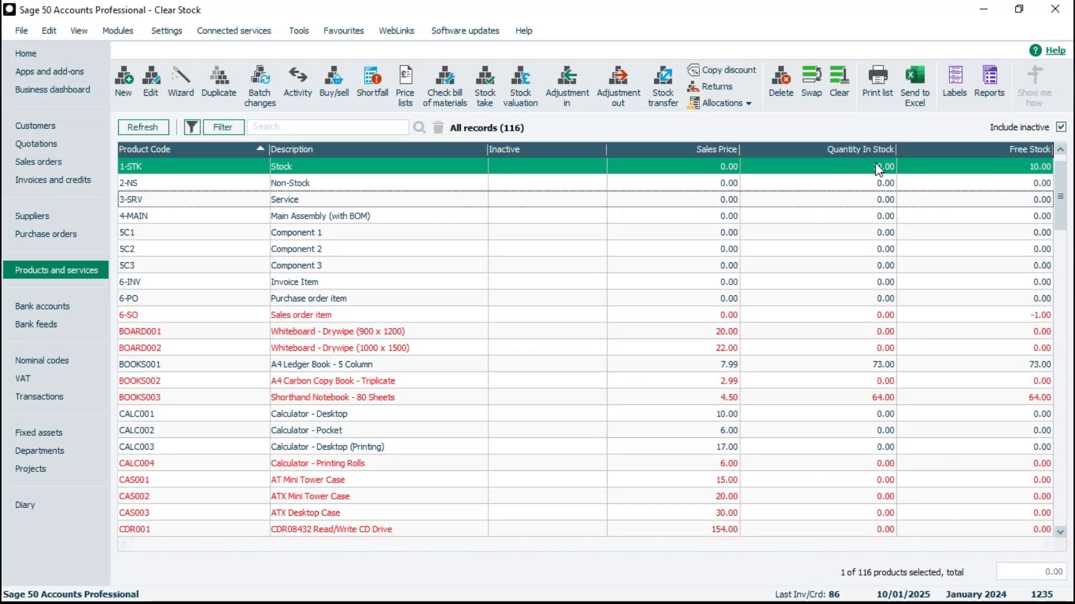
# Switch the selection from 1-STK to 2-NS and try to enter an adjustment out for it, closing the empty form.
pyautogui.click(435, 181)
pyautogui.keyDown('ctrl'); pyautogui.click(432, 169); pyautogui.keyUp('ctrl')
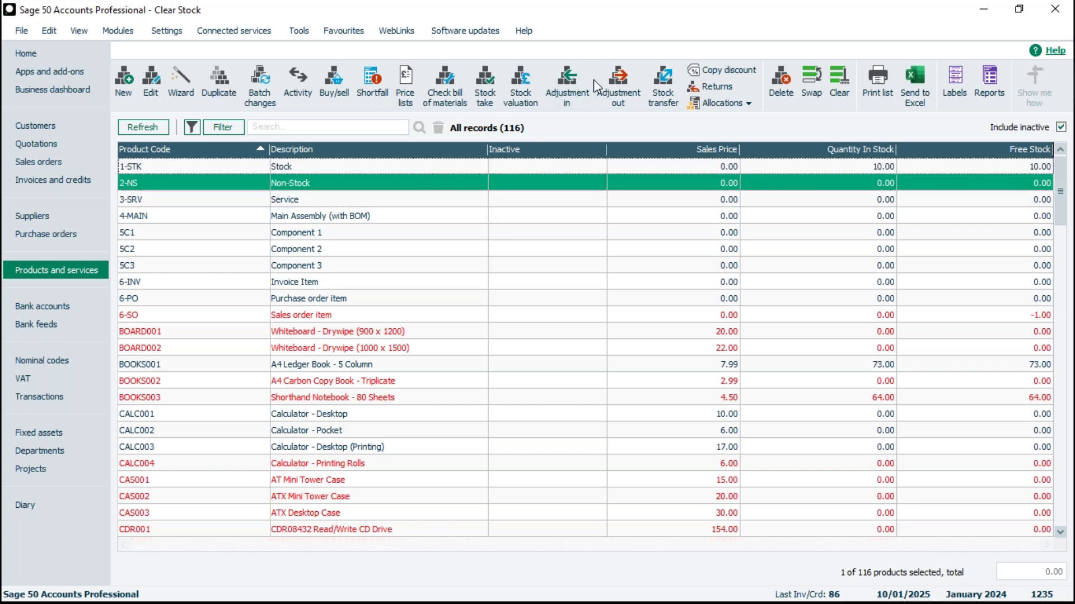
pyautogui.click(618, 84)
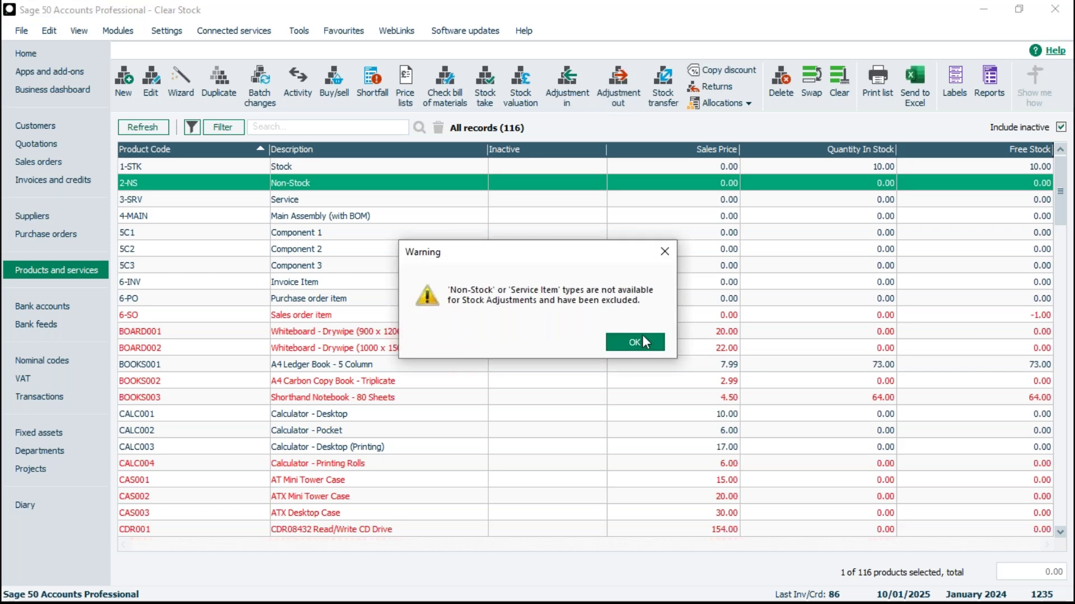
pyautogui.click(643, 338)
pyautogui.click(1055, 11)
# Try to enter an adjustment in for the non-stock product 2-NS, and close the empty form.
pyautogui.click(572, 73)
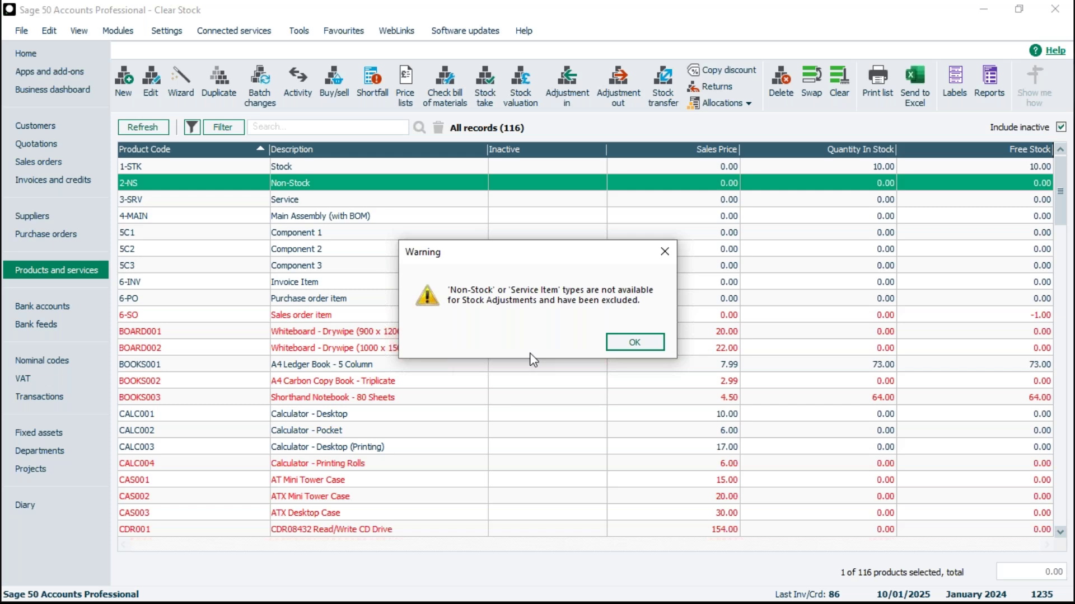
pyautogui.click(634, 348)
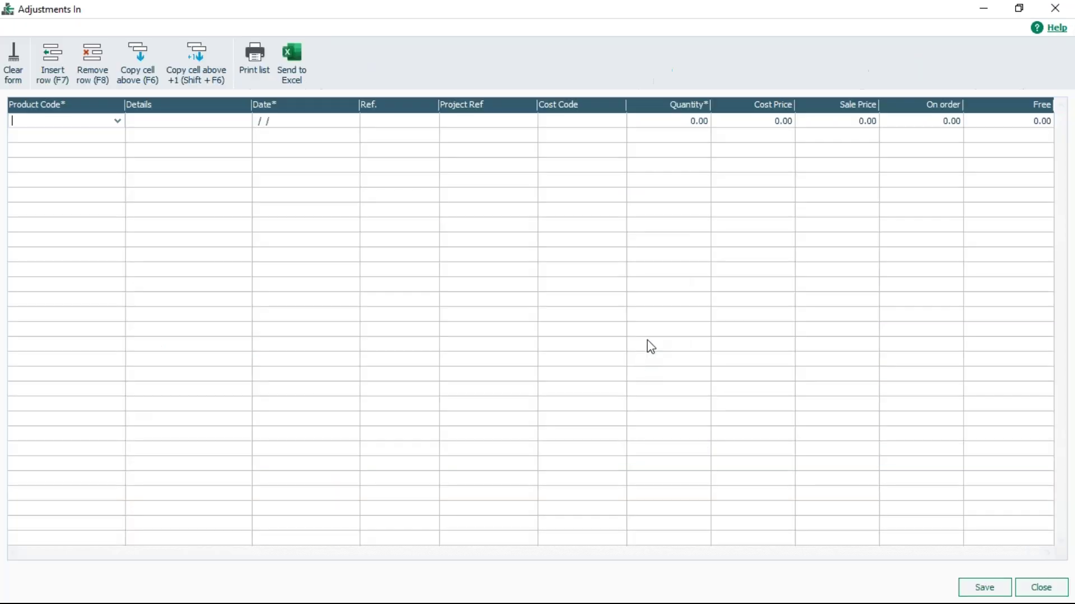
pyautogui.click(1054, 7)
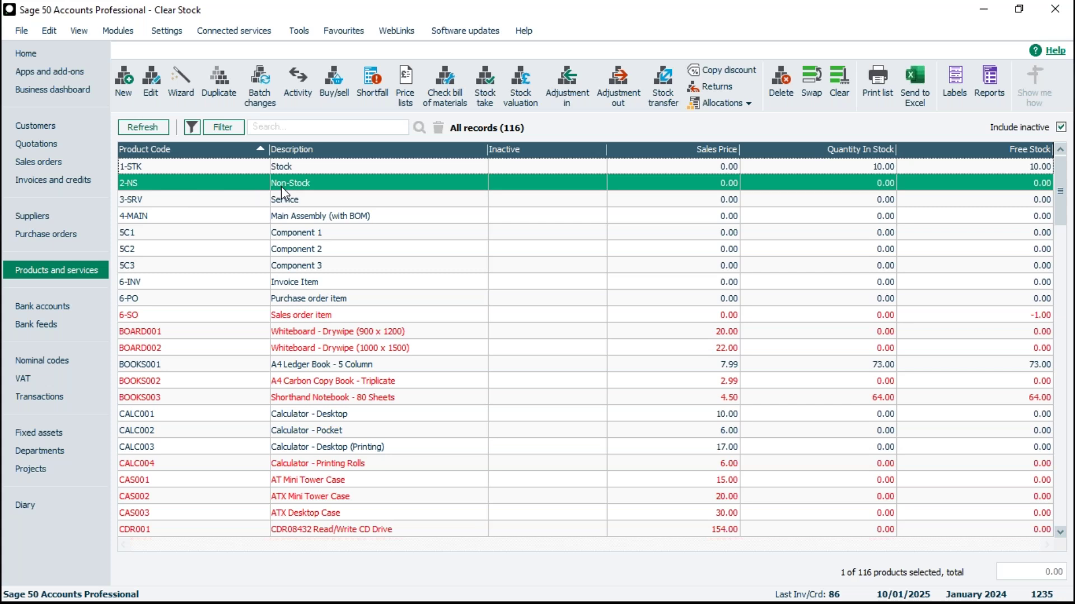
# Add 3-SRV to the selection and delete both the 2-NS and 3-SRV product records.
pyautogui.click(284, 202)
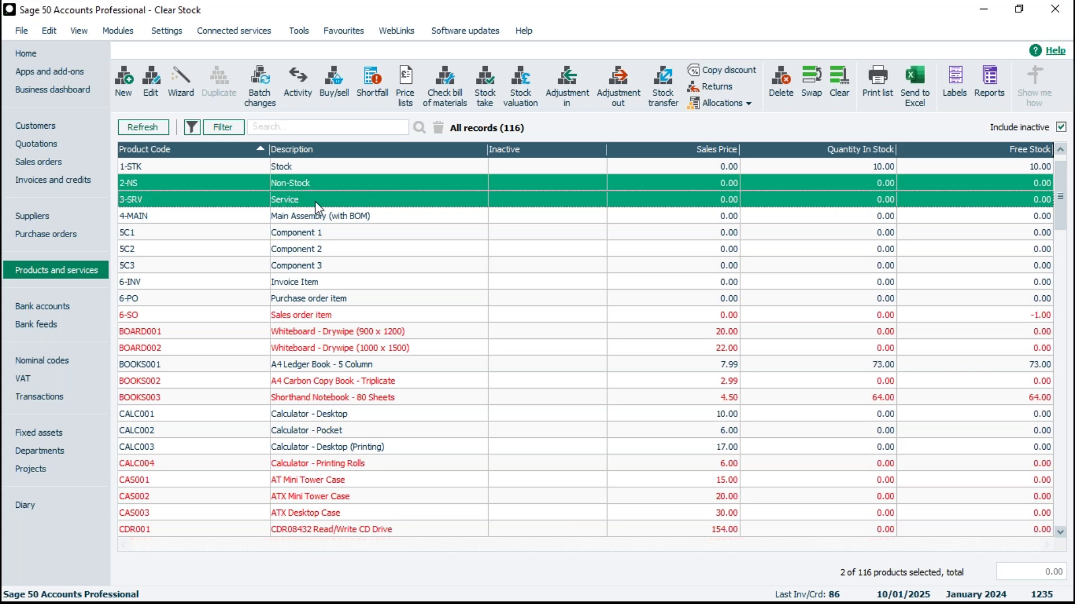
pyautogui.click(786, 79)
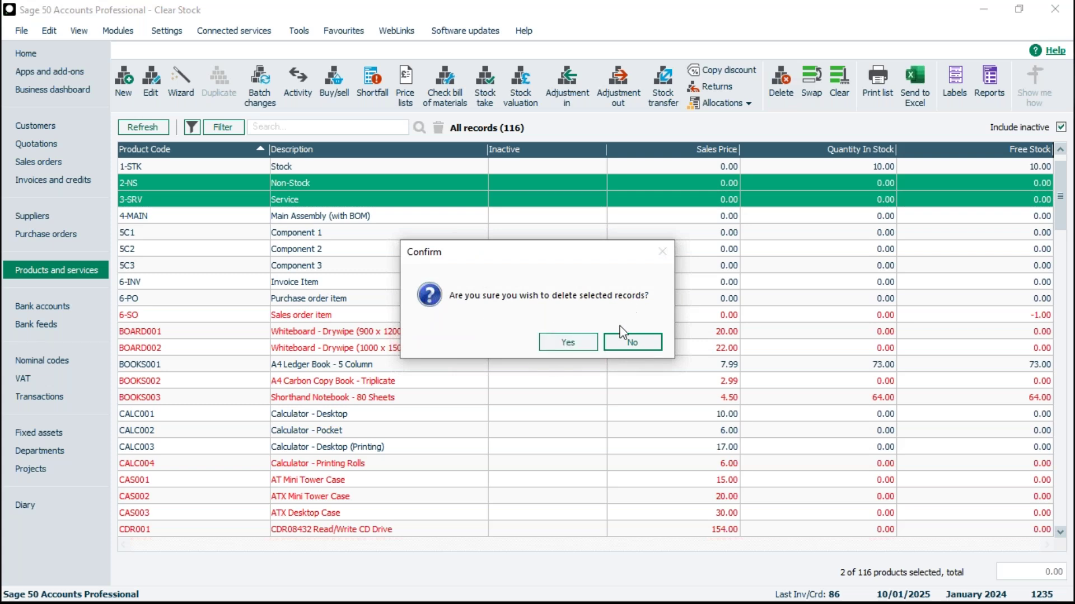
pyautogui.click(568, 344)
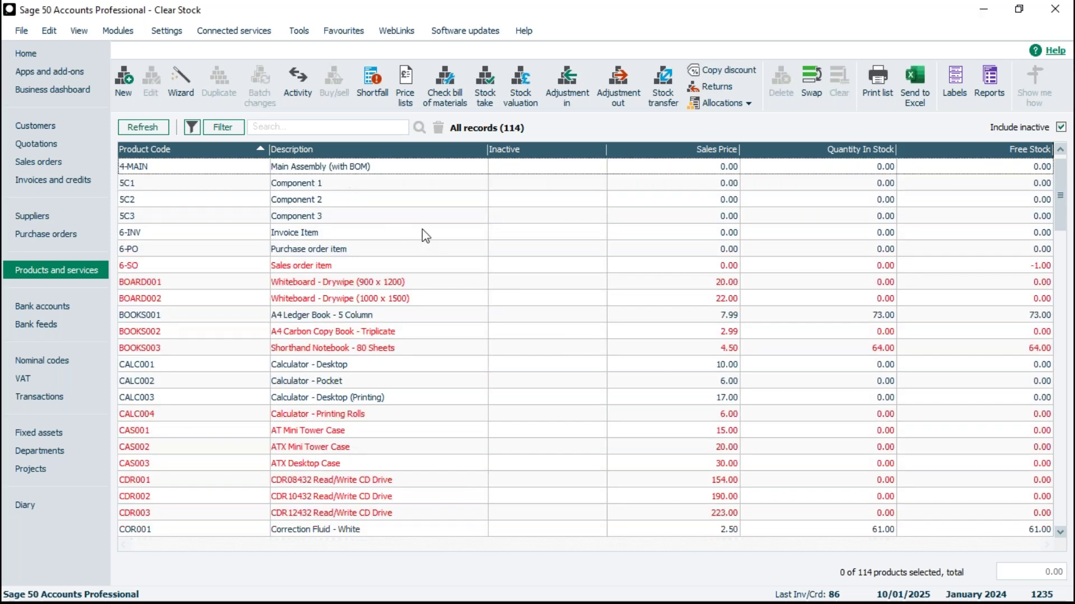
pyautogui.scroll(1, 422, 230)
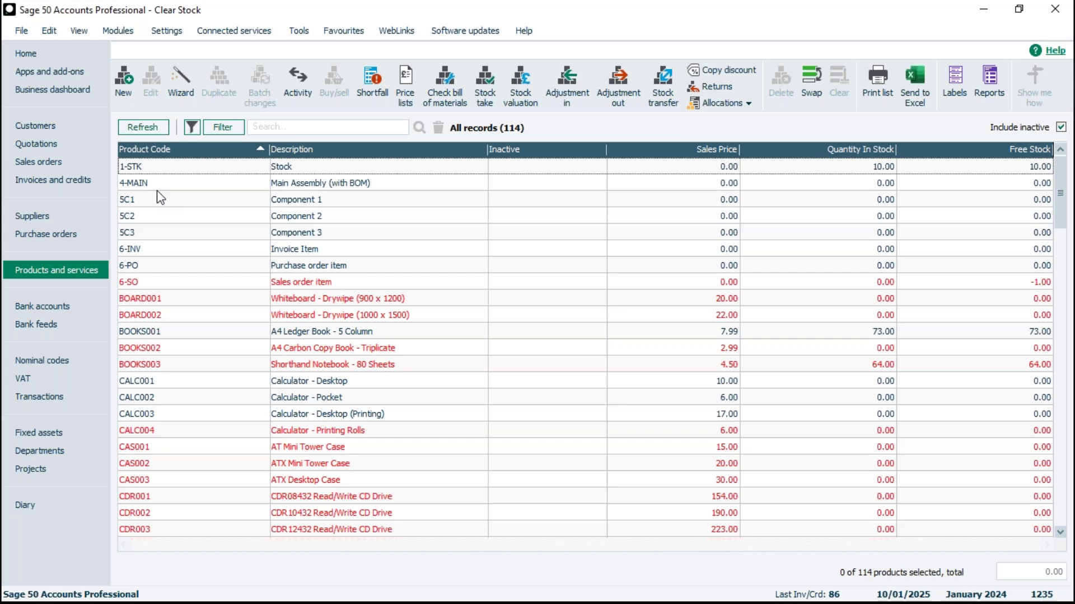
# Try to delete the product record 1-STK and dismiss the information message.
pyautogui.click(286, 170)
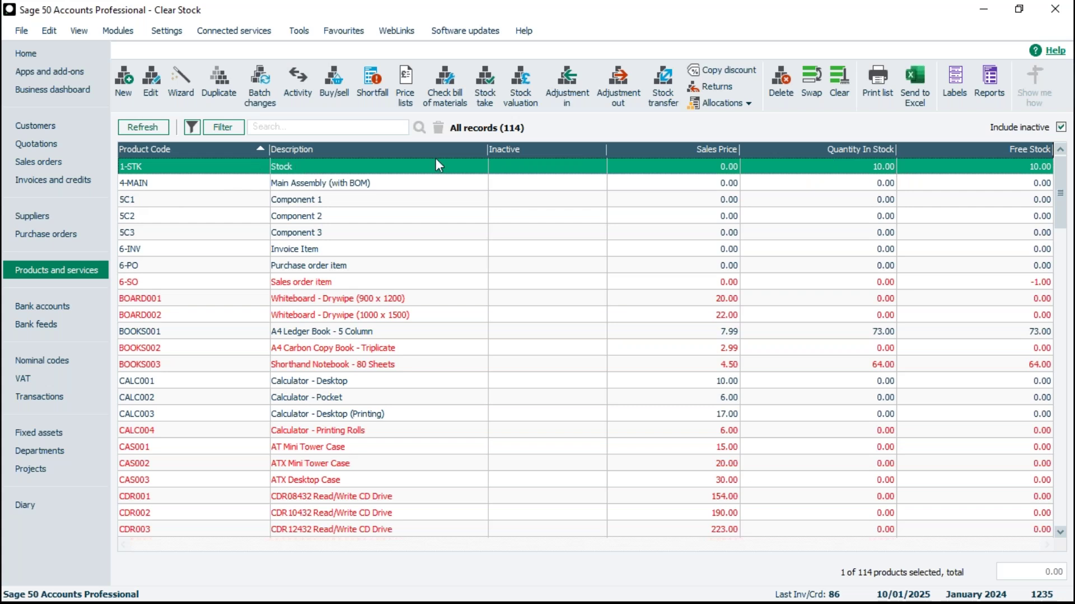
pyautogui.click(784, 82)
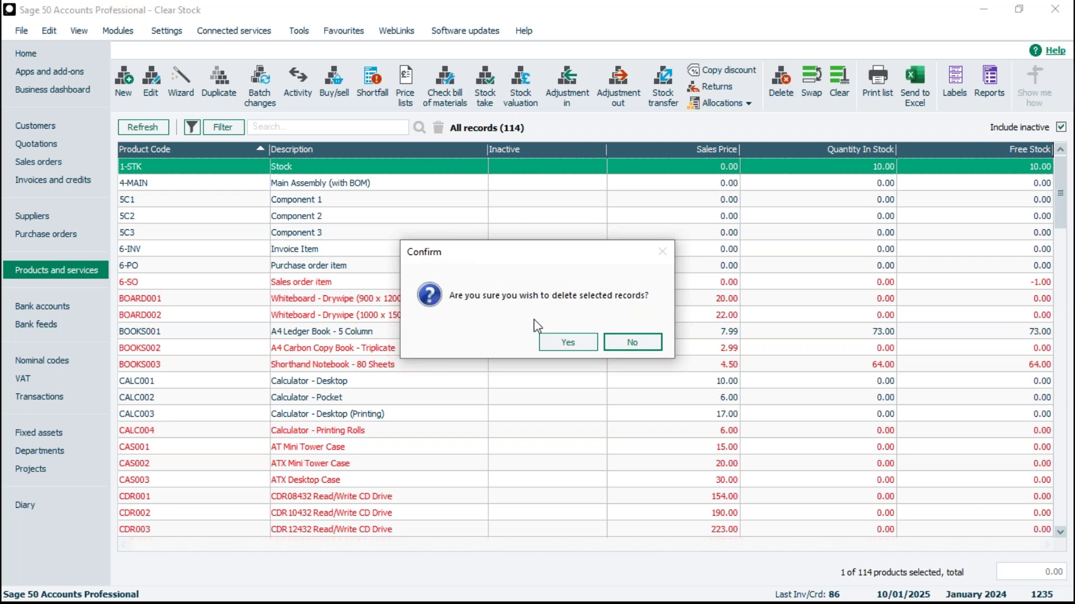
pyautogui.click(573, 347)
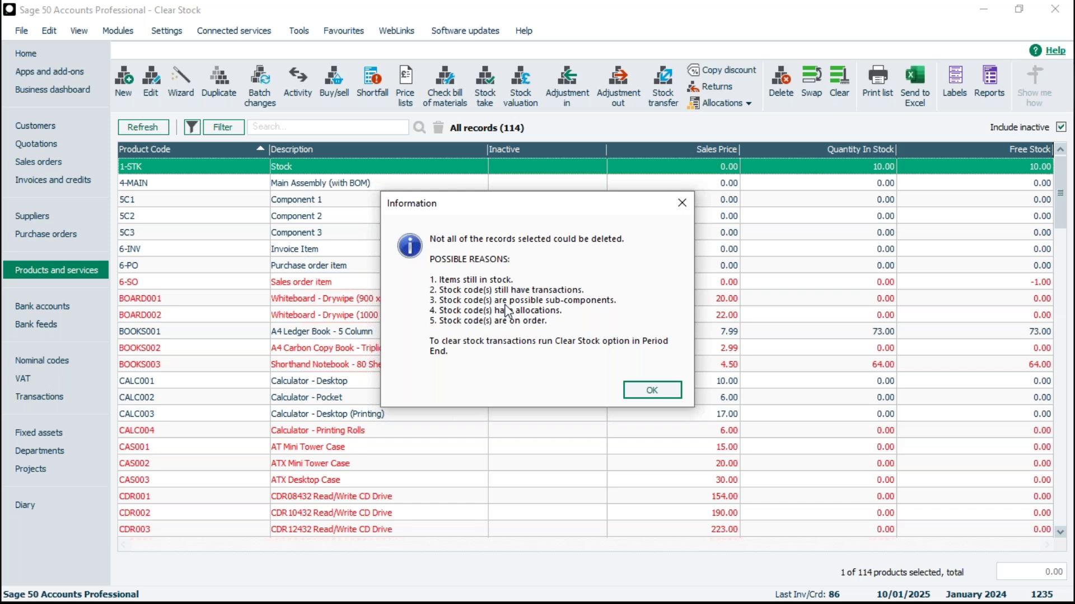
pyautogui.click(656, 393)
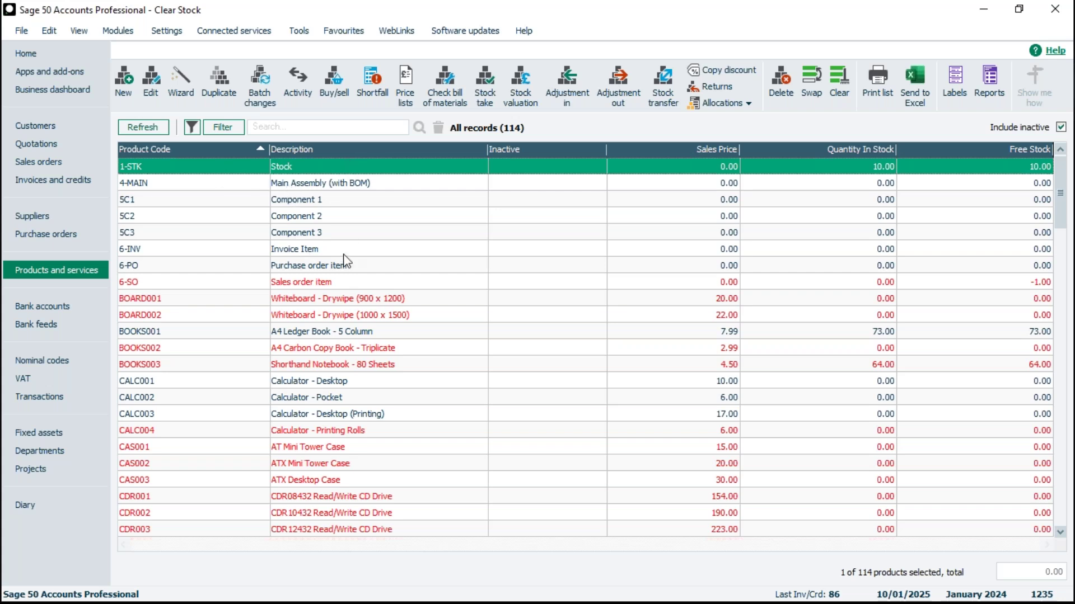
# Add BOARD001 and BOOKS001 to the selection, and deselect each highlighted product individually, including 1-STK.
pyautogui.click(299, 300)
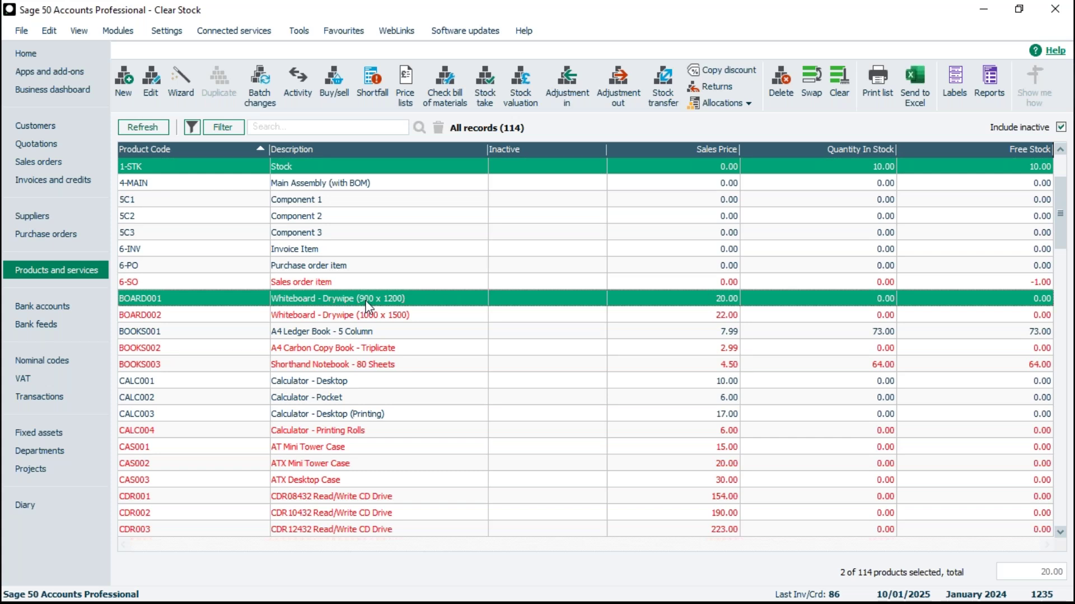
pyautogui.click(290, 331)
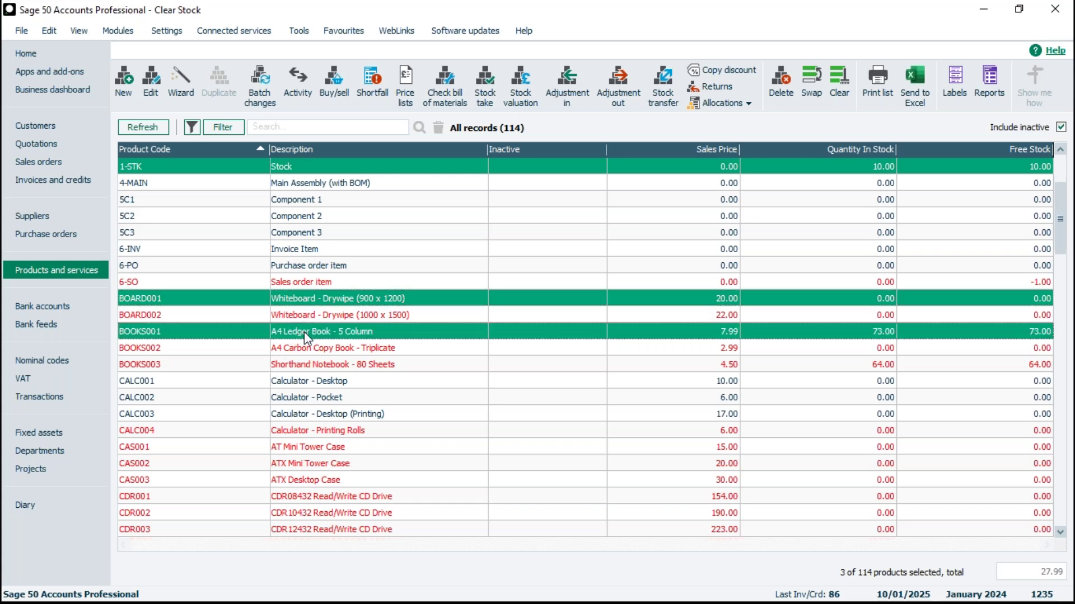
pyautogui.click(304, 331)
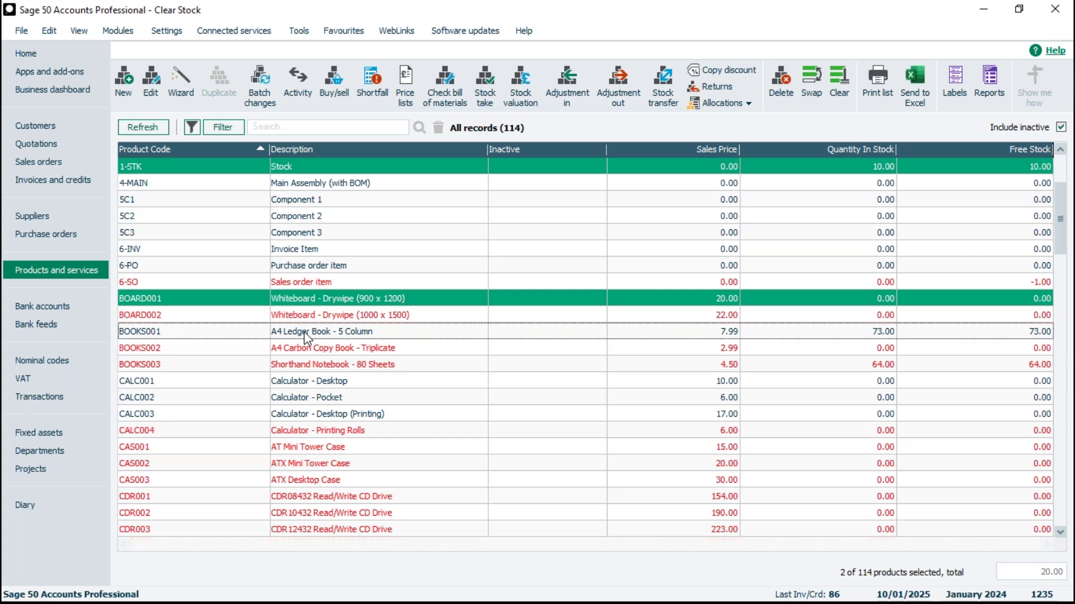
pyautogui.click(324, 298)
pyautogui.click(344, 168)
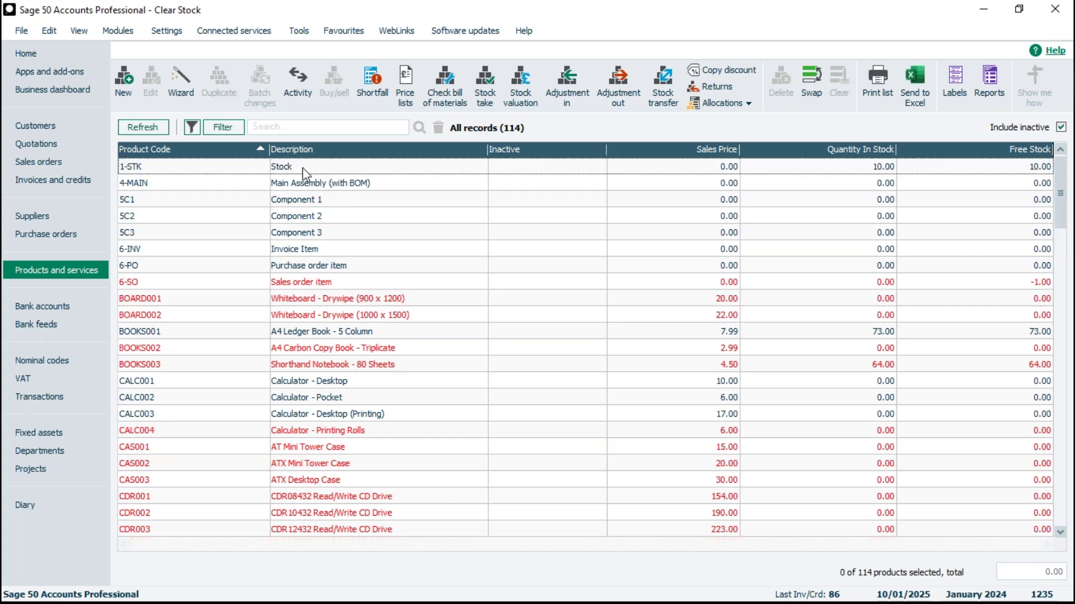
# Select 4-MAIN, 5C2, 6-SO, BOARD001, BOOKS001, BOOKS003, CALC002, CAS001, CDR001 and CDR002, and clear the entire selection at once.
pyautogui.click(325, 185)
pyautogui.click(323, 216)
pyautogui.click(322, 282)
pyautogui.click(324, 299)
pyautogui.click(323, 332)
pyautogui.click(323, 365)
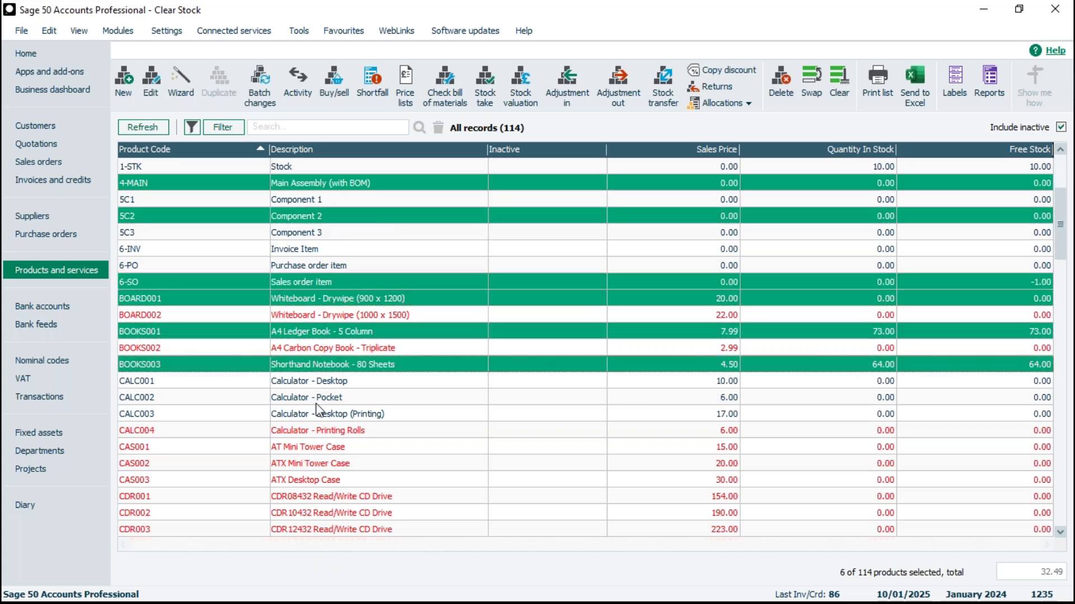
pyautogui.click(316, 399)
pyautogui.click(341, 447)
pyautogui.click(356, 497)
pyautogui.click(355, 514)
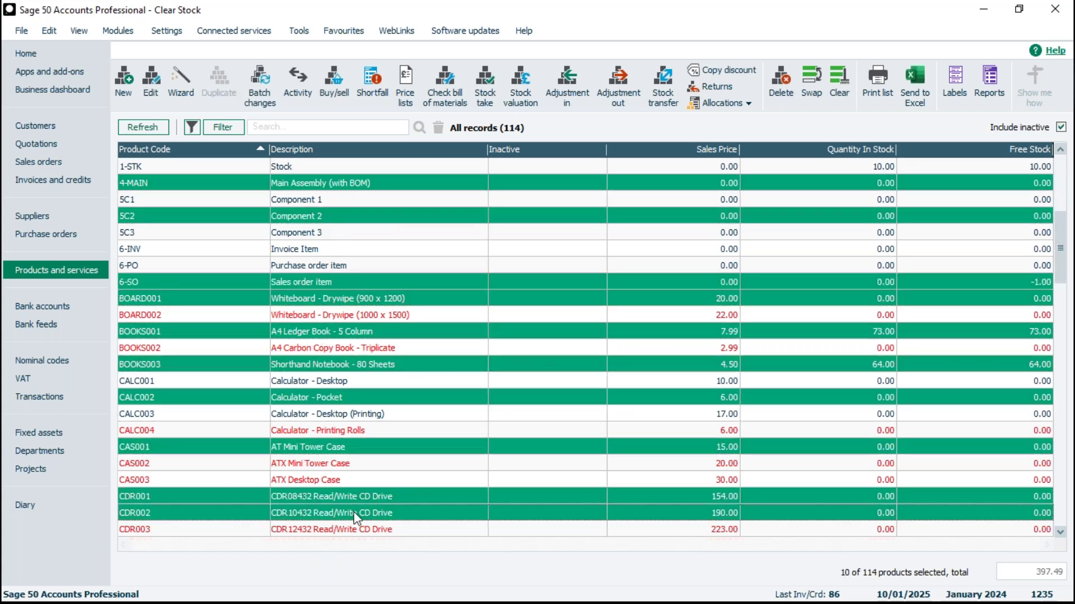
pyautogui.click(840, 75)
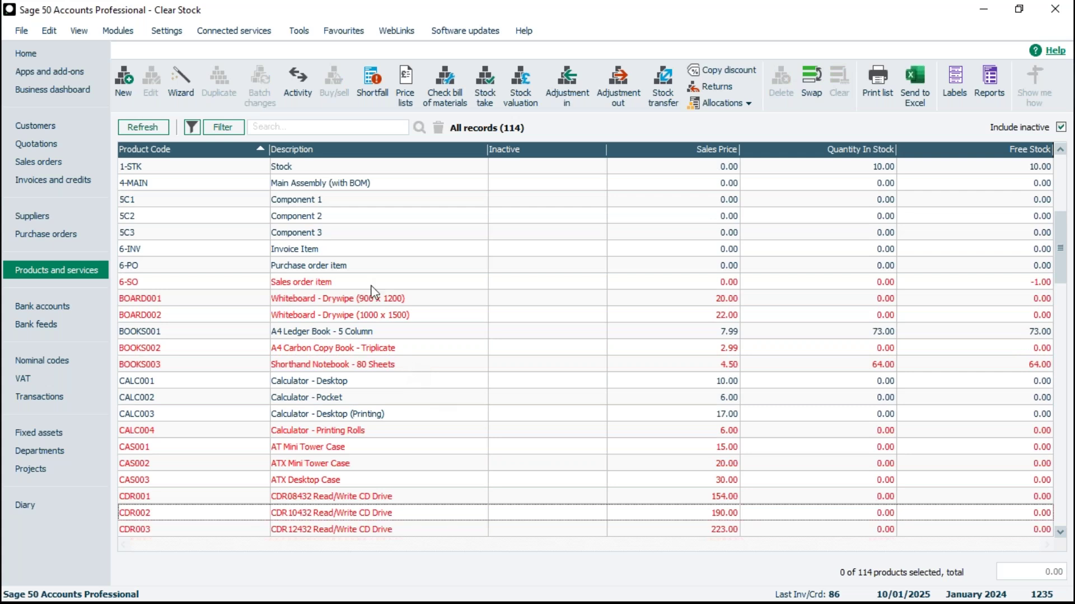
# Select 1-STK and BOARD001 together, and deselect them one at a time.
pyautogui.click(296, 166)
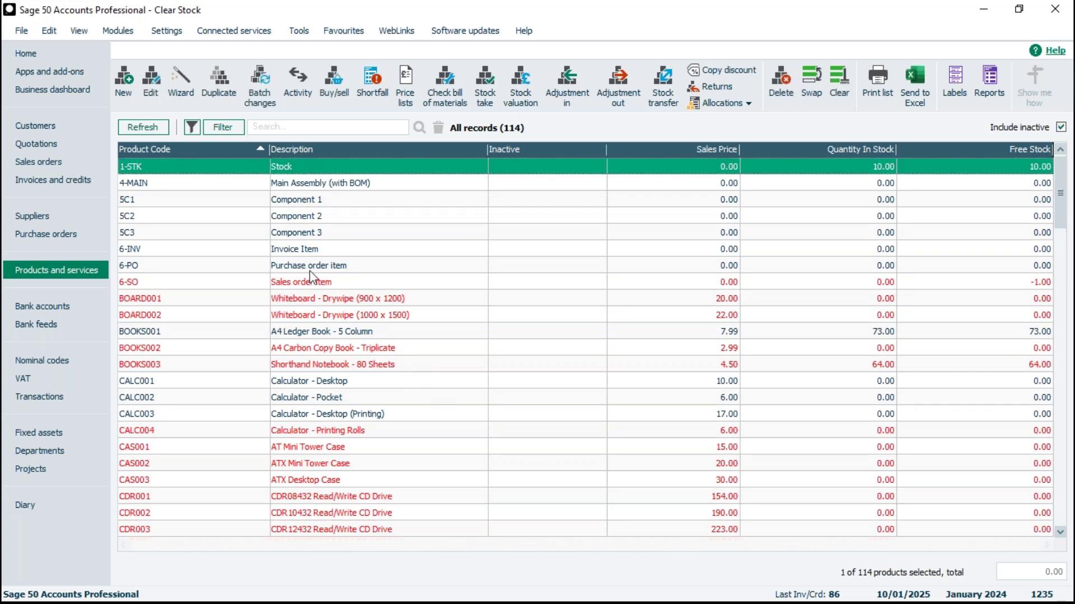
pyautogui.click(308, 301)
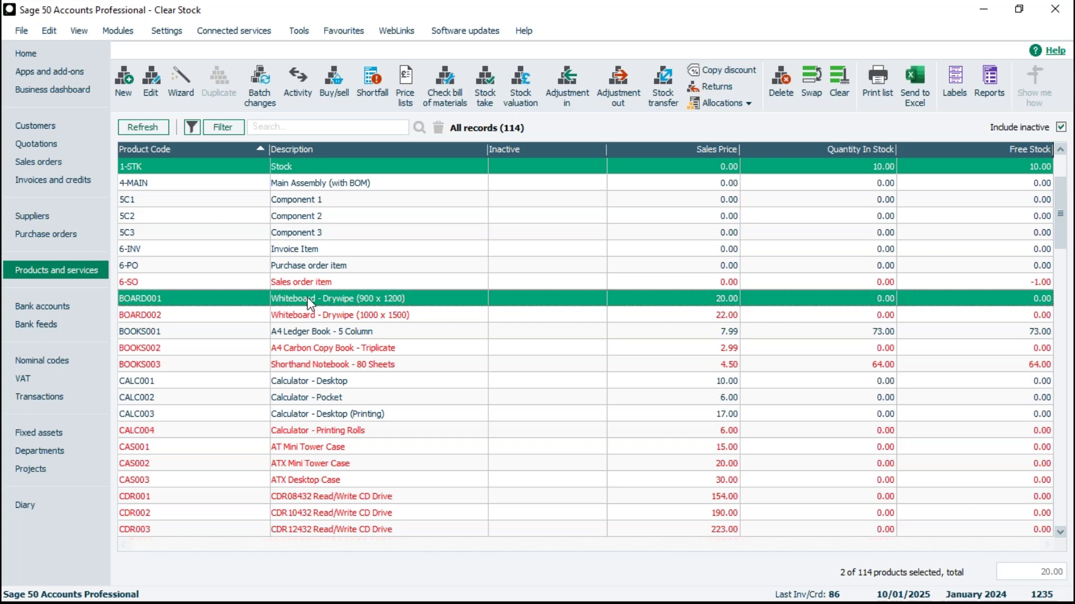
pyautogui.click(308, 301)
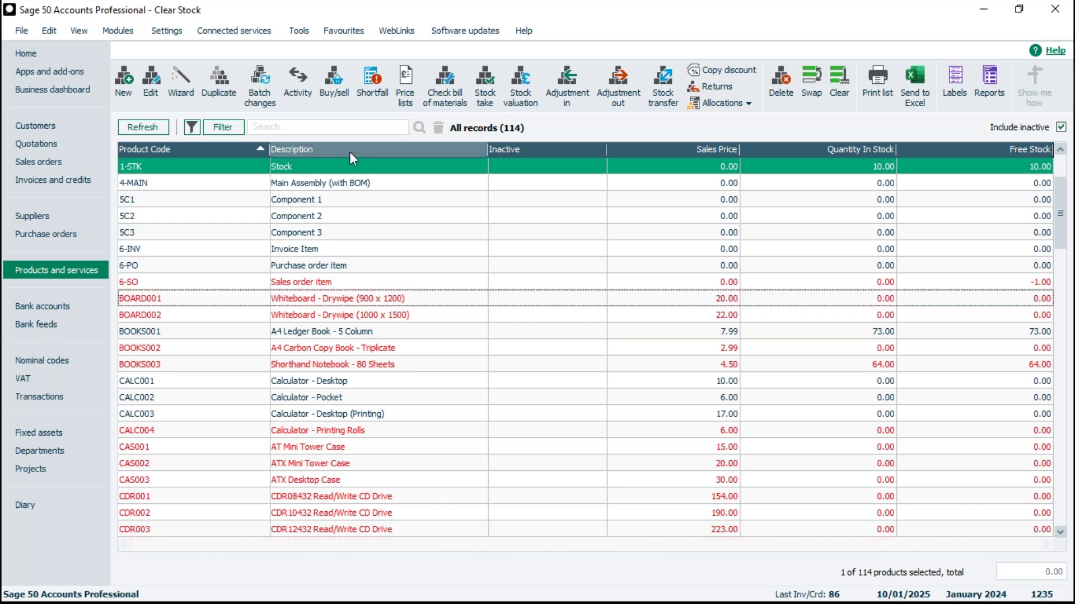
pyautogui.click(348, 171)
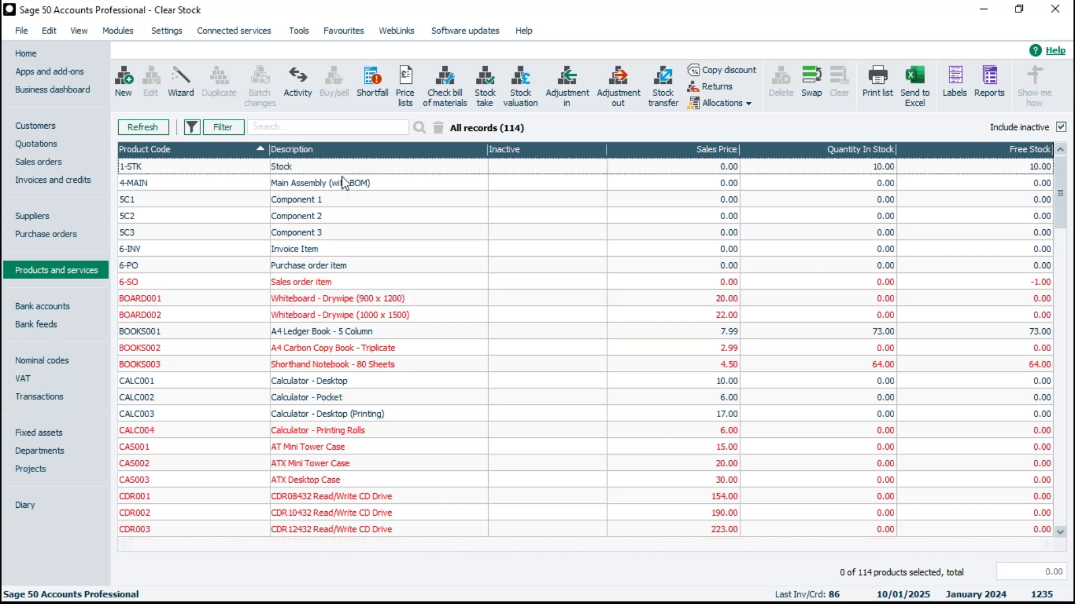
# Set the list selection style option to Windows selection style, allowing all other open windows to be closed.
pyautogui.click(307, 37)
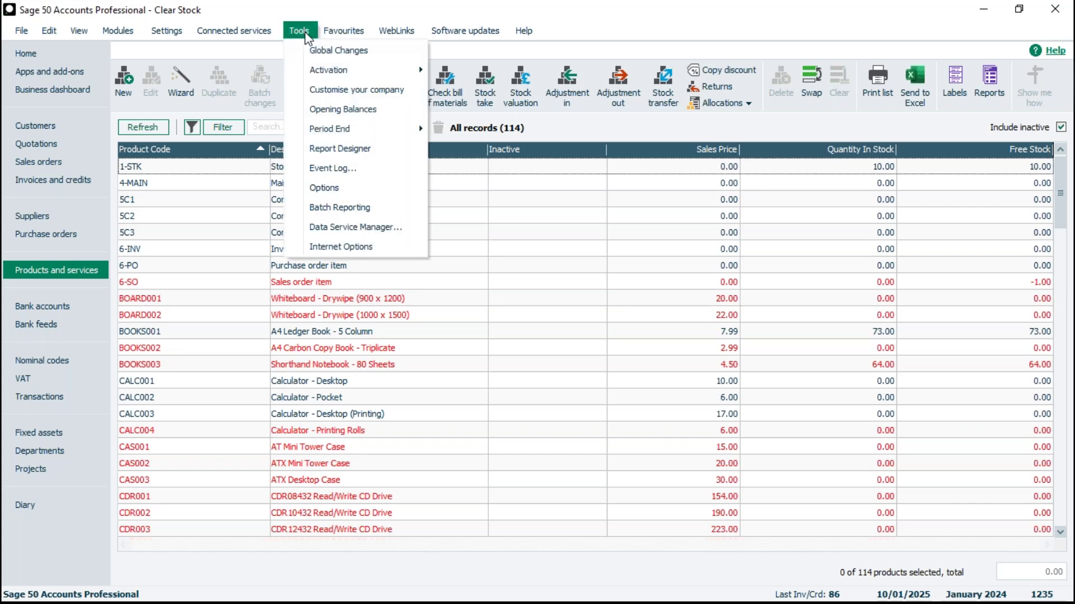
pyautogui.click(310, 191)
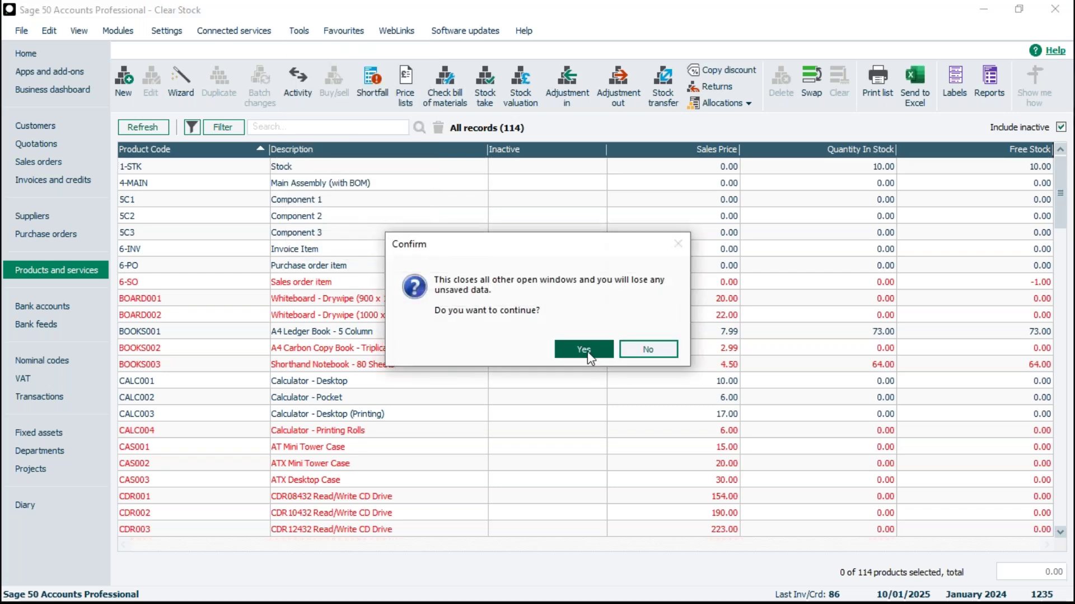
pyautogui.click(585, 349)
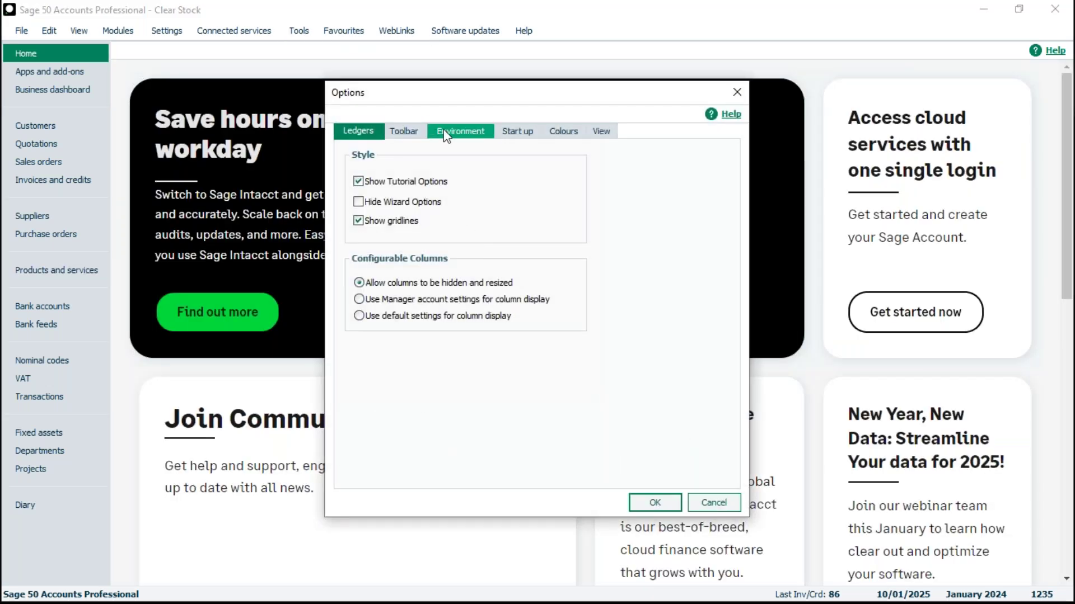
pyautogui.click(445, 130)
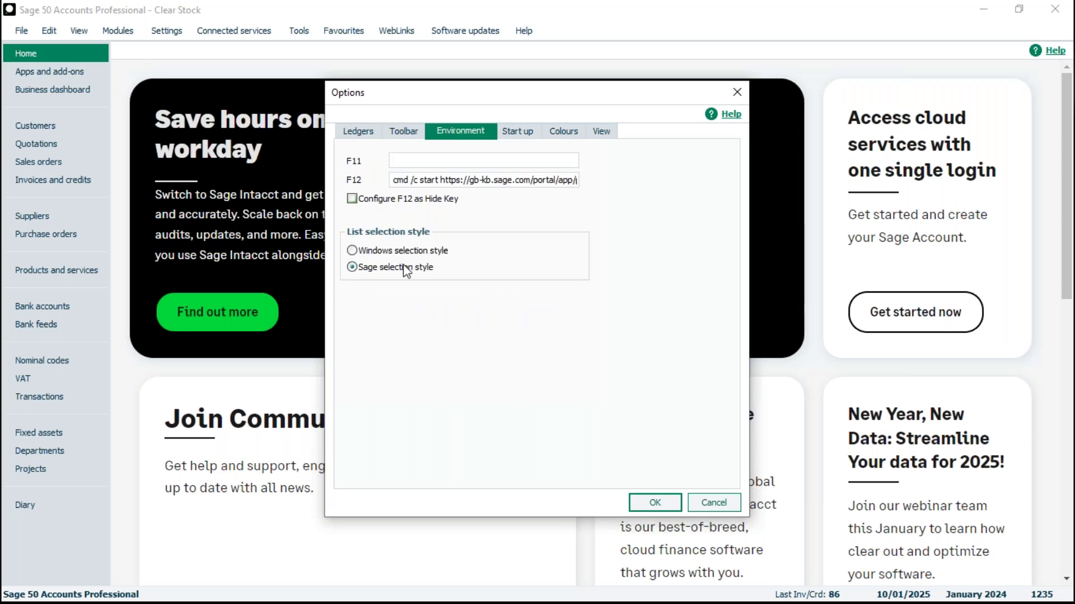
pyautogui.click(353, 250)
pyautogui.click(655, 502)
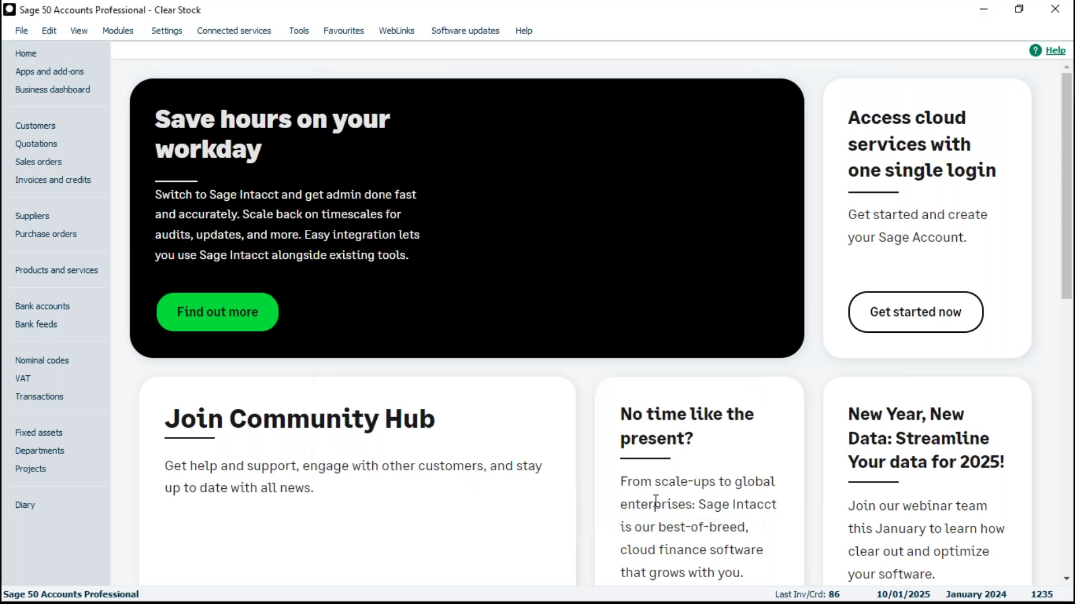
# Open the products and services list and select various products one at a time, starting at 1-STK and ending at 6-PO.
pyautogui.click(55, 267)
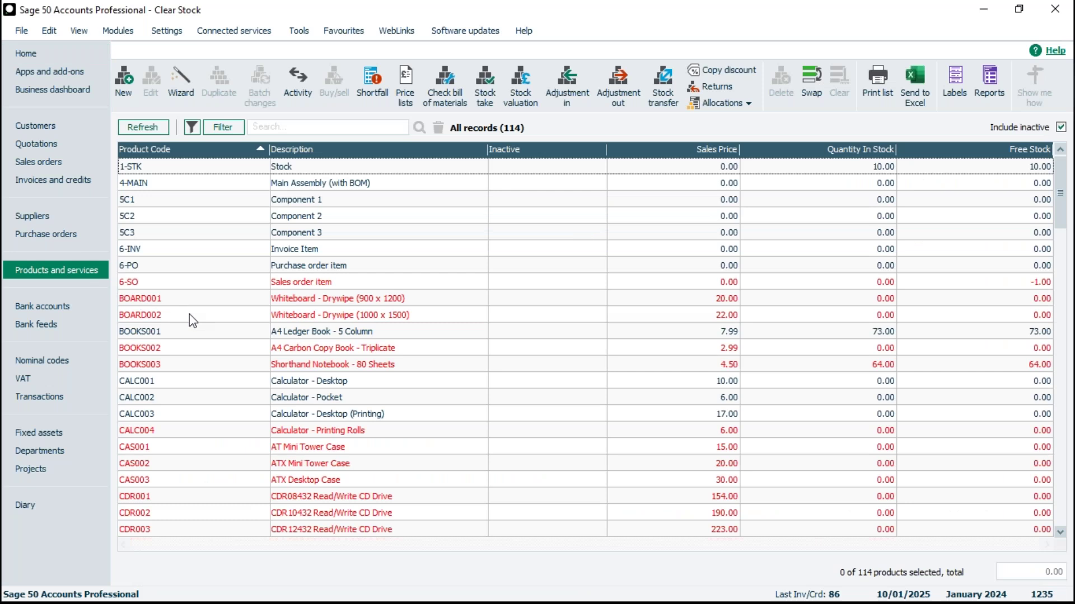
pyautogui.click(286, 166)
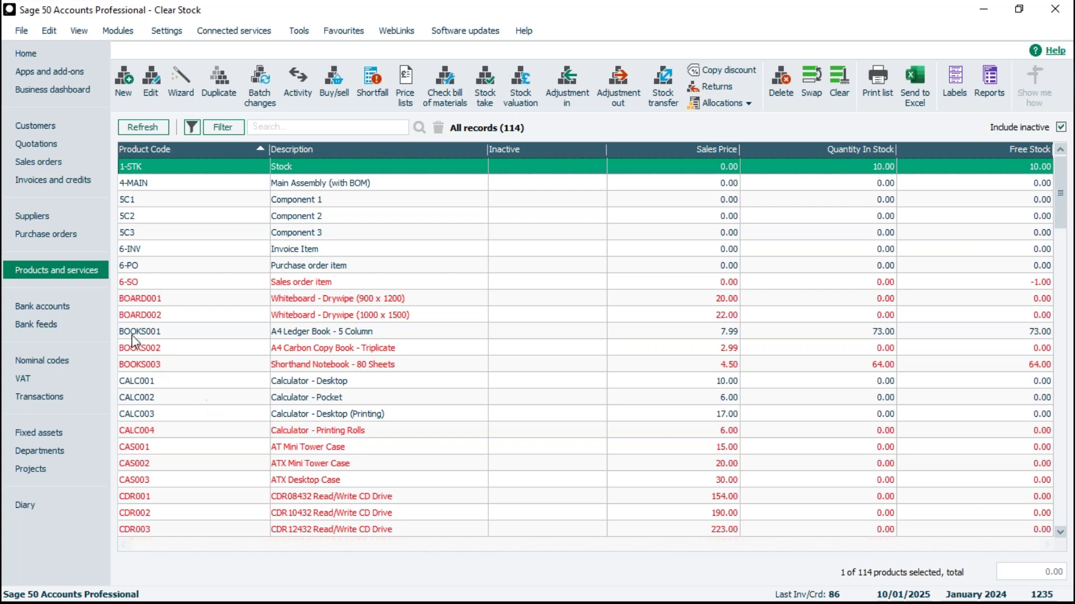
pyautogui.click(304, 334)
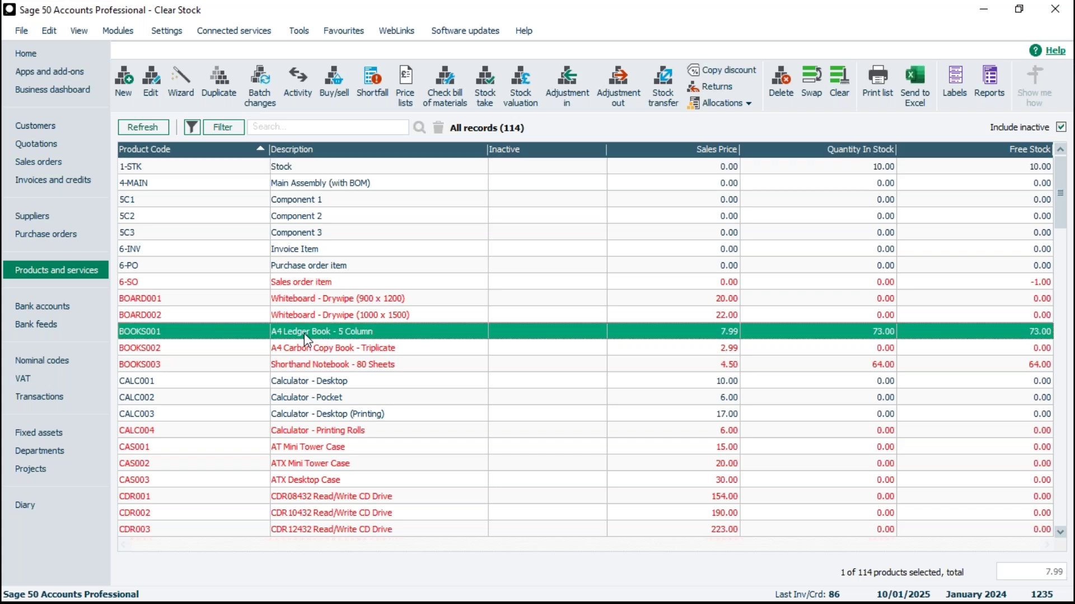
pyautogui.click(320, 444)
pyautogui.click(329, 382)
pyautogui.click(329, 348)
pyautogui.click(326, 284)
pyautogui.click(321, 218)
pyautogui.click(289, 332)
pyautogui.click(306, 463)
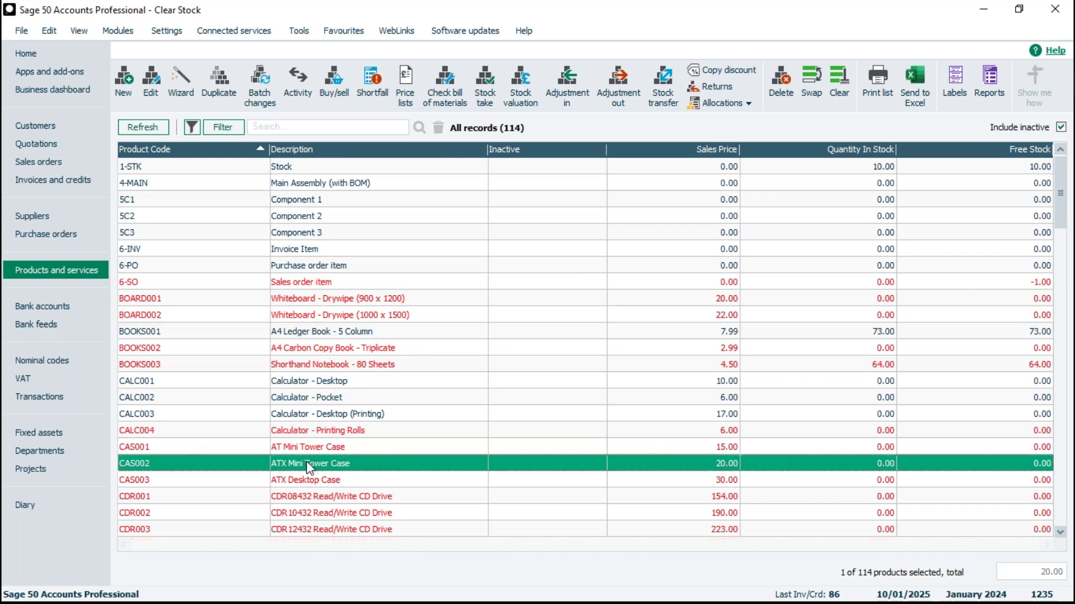
pyautogui.click(330, 496)
pyautogui.click(336, 419)
pyautogui.click(329, 347)
pyautogui.click(323, 266)
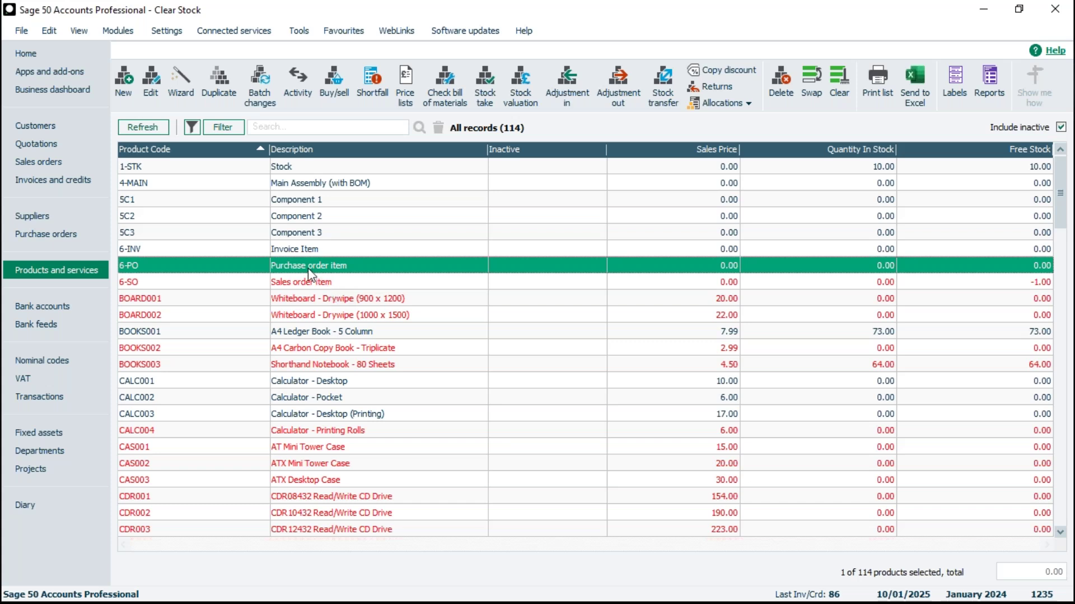
# Select the range 5C1 to 5C3 plus 6-SO, CALC001, CALC004, CAS003 and CDR002, and replace that selection with BOOKS001 alone.
pyautogui.click(303, 201)
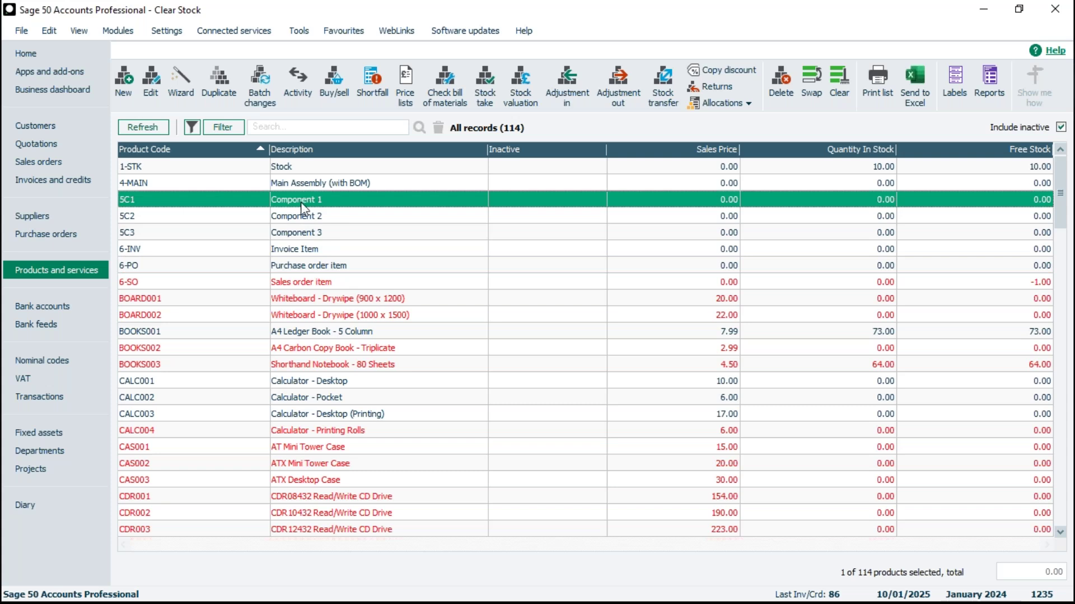
pyautogui.keyDown('shift'); pyautogui.click(307, 232); pyautogui.keyUp('shift')
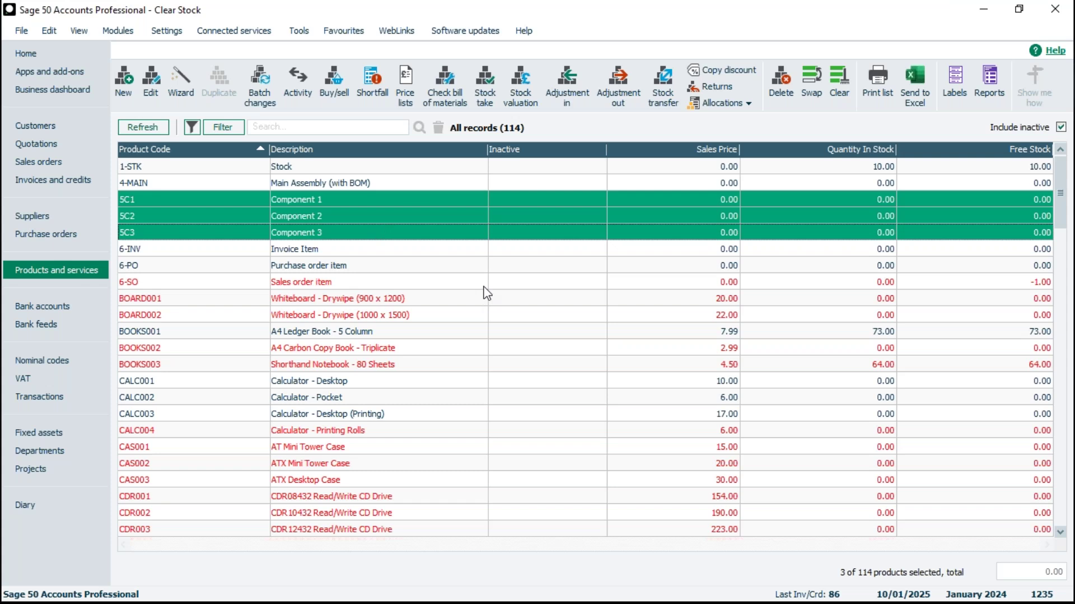
pyautogui.click(311, 283)
pyautogui.click(319, 383)
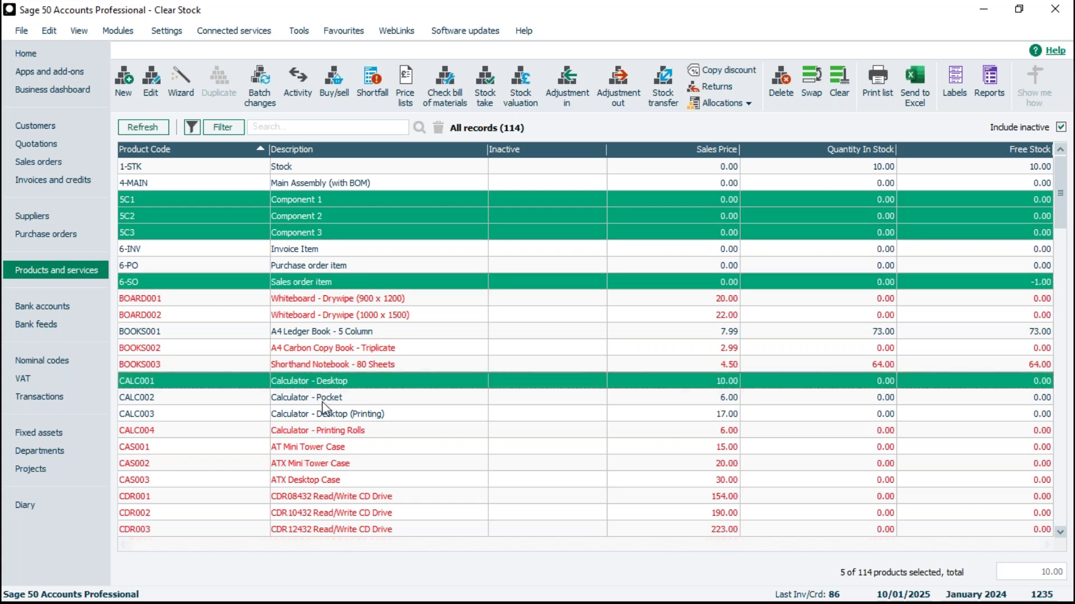
pyautogui.click(330, 433)
pyautogui.click(325, 482)
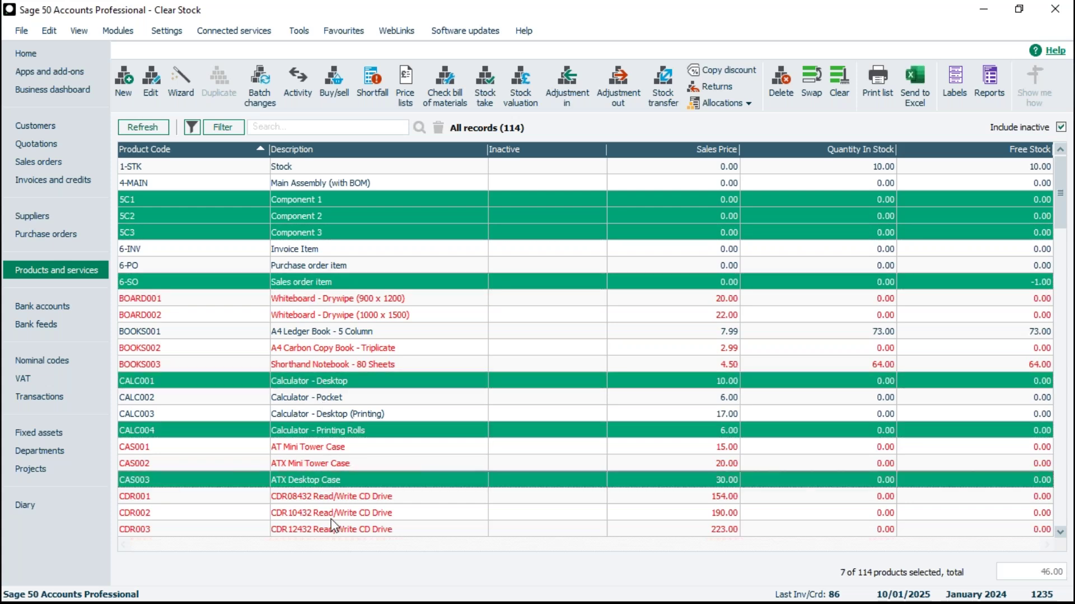
pyautogui.click(332, 514)
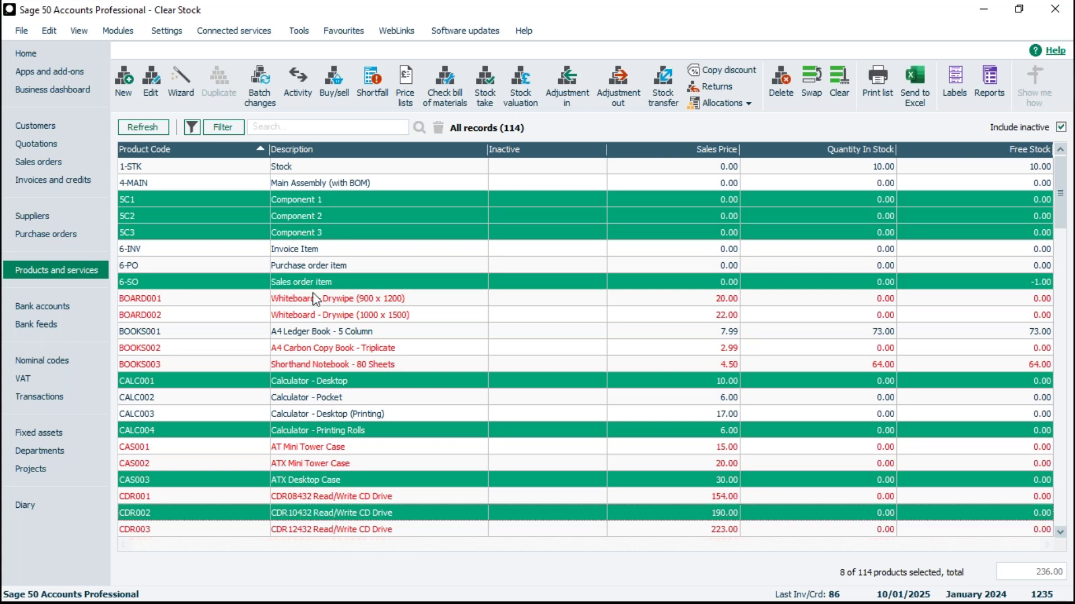
pyautogui.click(316, 331)
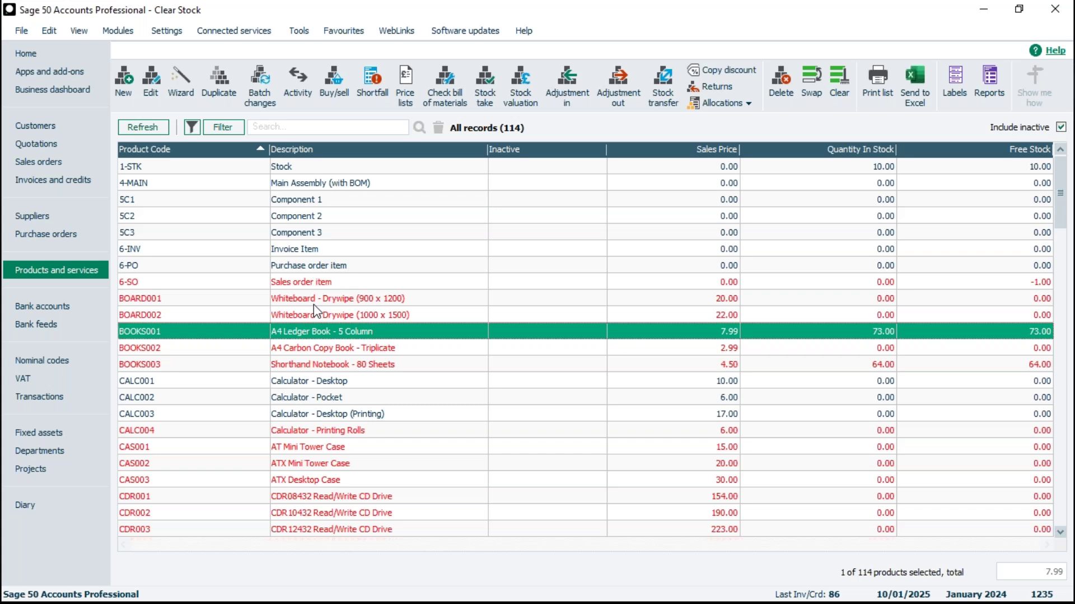
# Set the list selection style option to Sage selection style, allowing all other open windows to be closed.
pyautogui.click(302, 32)
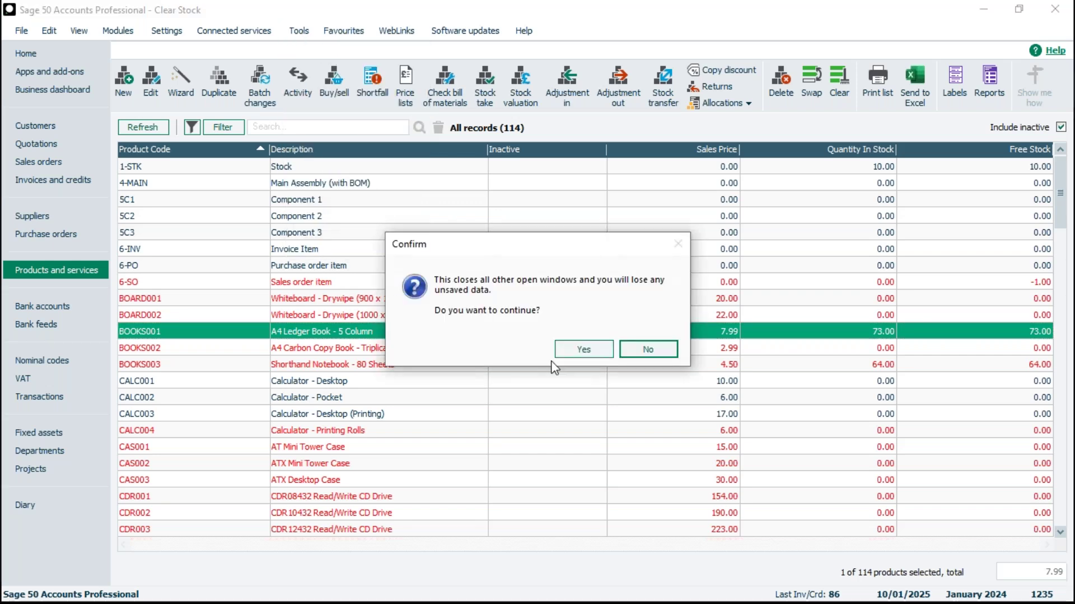
pyautogui.click(581, 351)
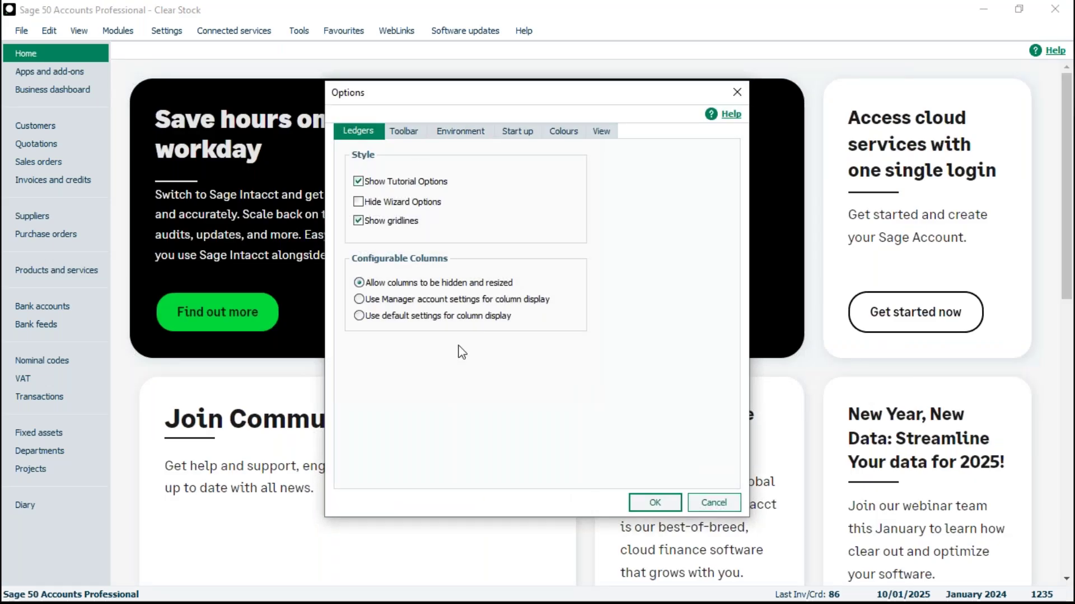
pyautogui.click(460, 133)
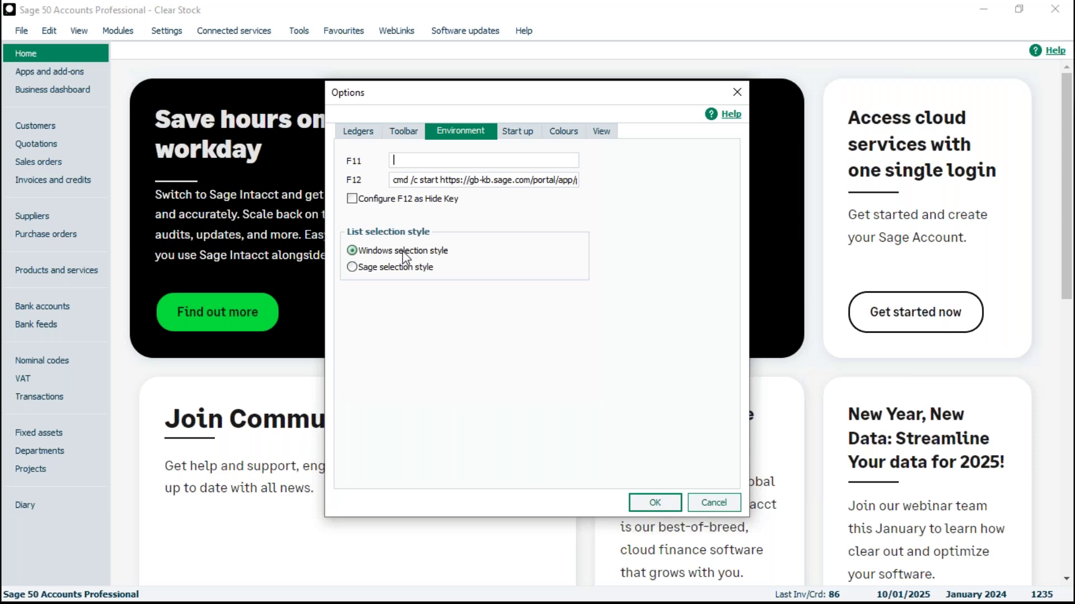
pyautogui.click(356, 268)
pyautogui.click(655, 502)
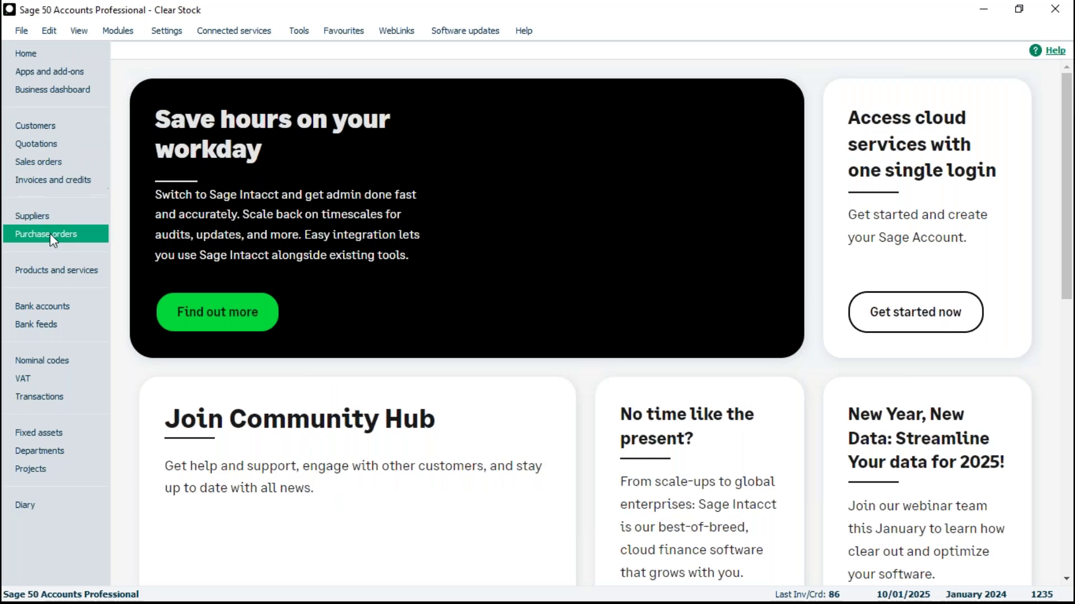
# Open the products and services list and select 4-MAIN, 5C2, 6-SO, CALC001 and CAS002 together.
pyautogui.click(52, 270)
pyautogui.click(316, 183)
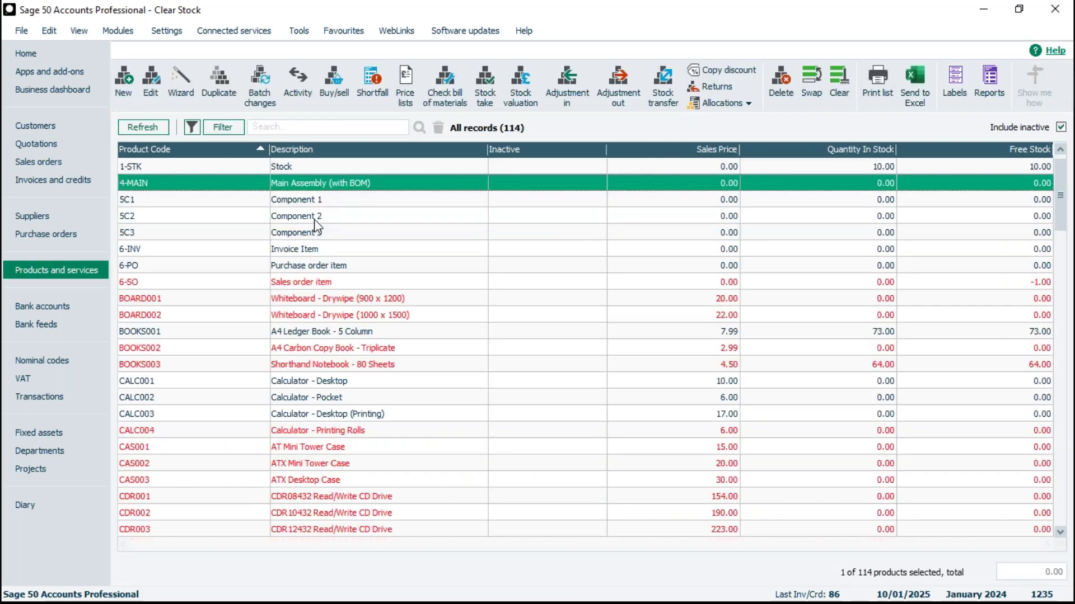
pyautogui.click(322, 216)
pyautogui.click(331, 282)
pyautogui.click(341, 381)
pyautogui.click(385, 464)
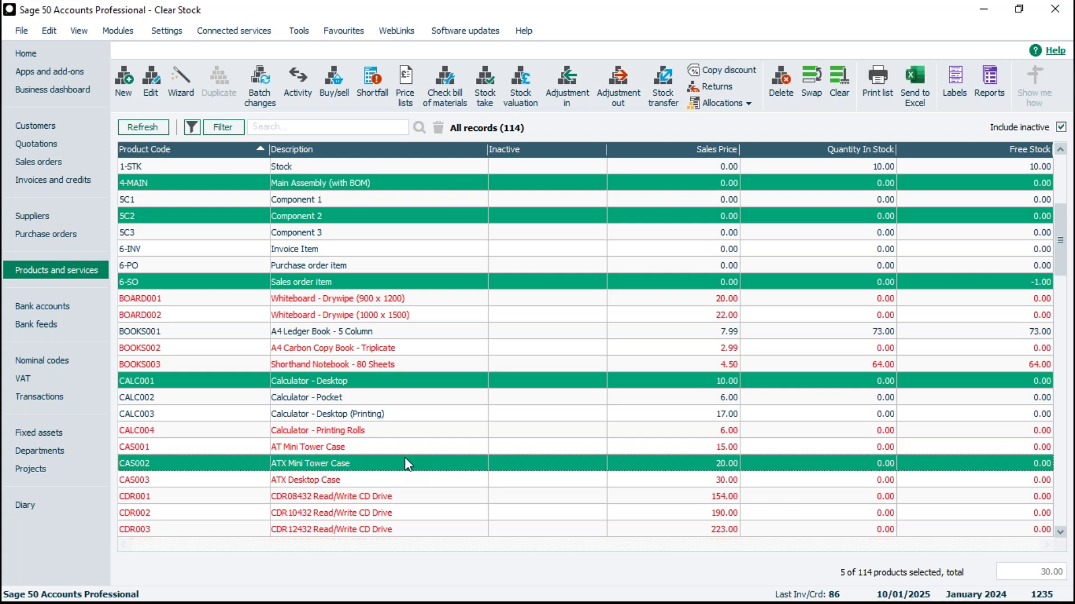
# Deselect CALC001 and 6-SO individually, and clear the remaining product selection at once.
pyautogui.click(396, 386)
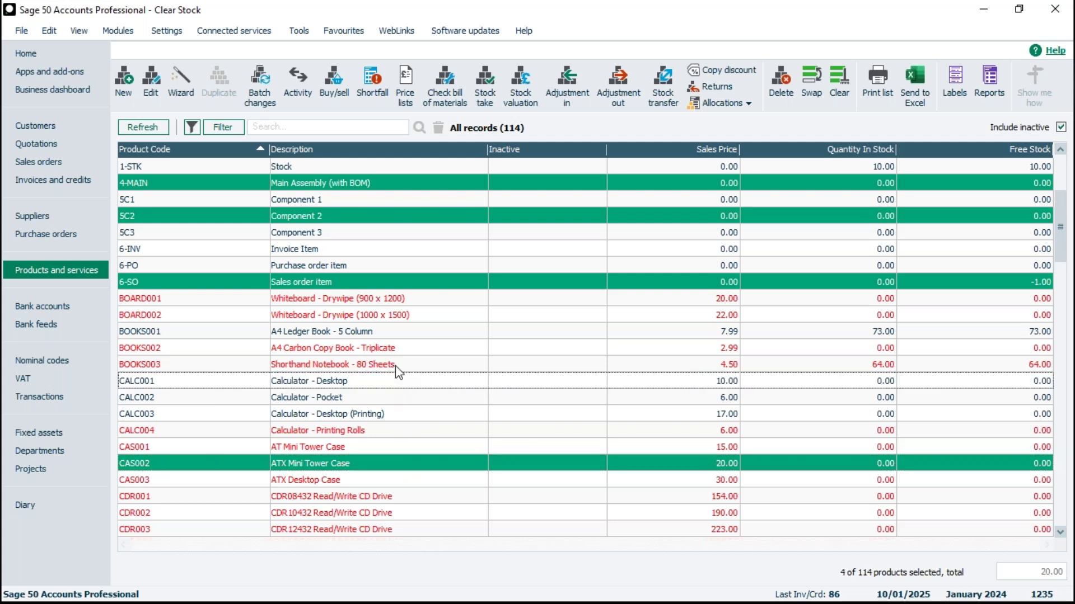
pyautogui.click(404, 284)
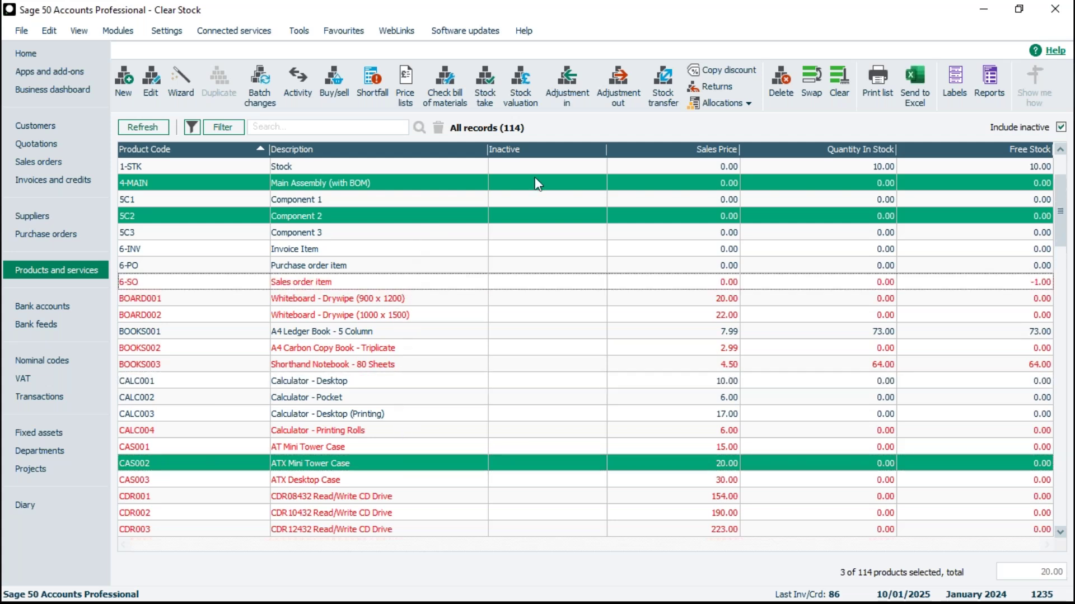
pyautogui.click(839, 82)
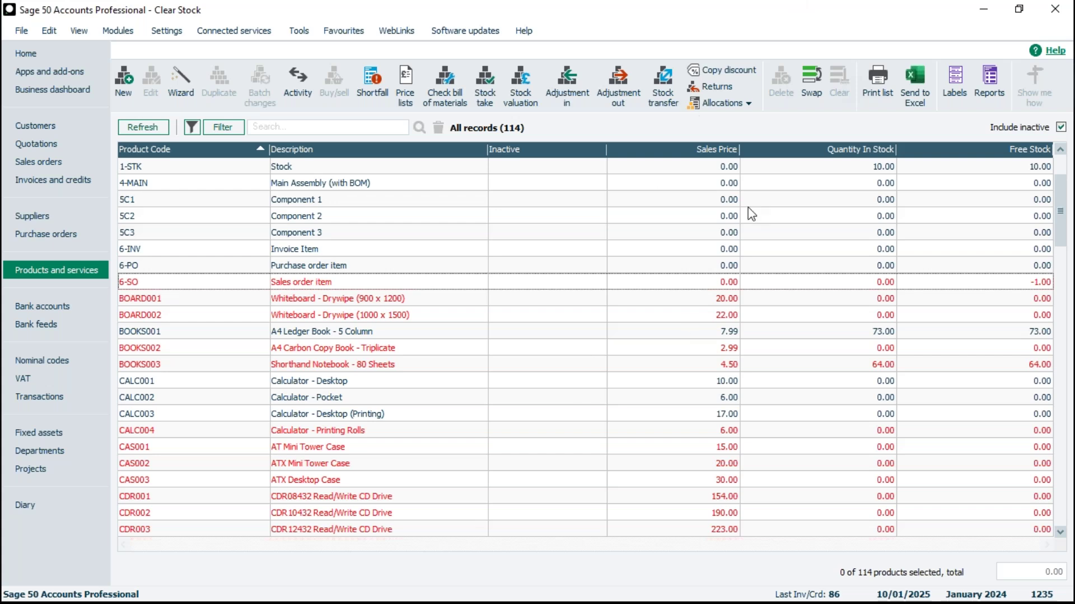
# Swap the empty selection to select all products, deselect 6-SO through BOOKS002, and swap the selection again.
pyautogui.click(821, 83)
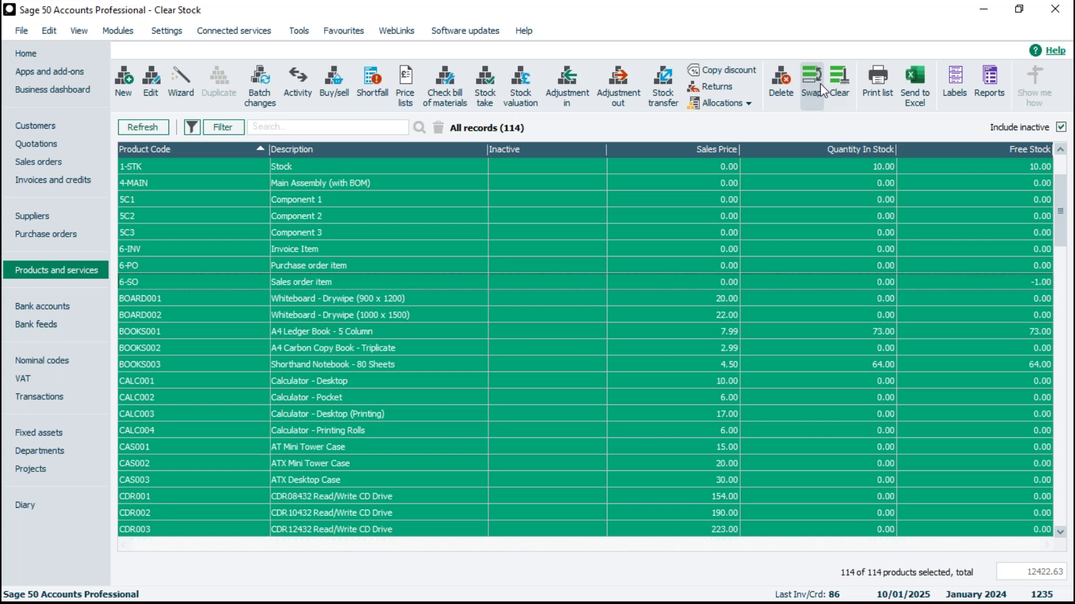
pyautogui.moveTo(332, 284); pyautogui.dragTo(334, 343)
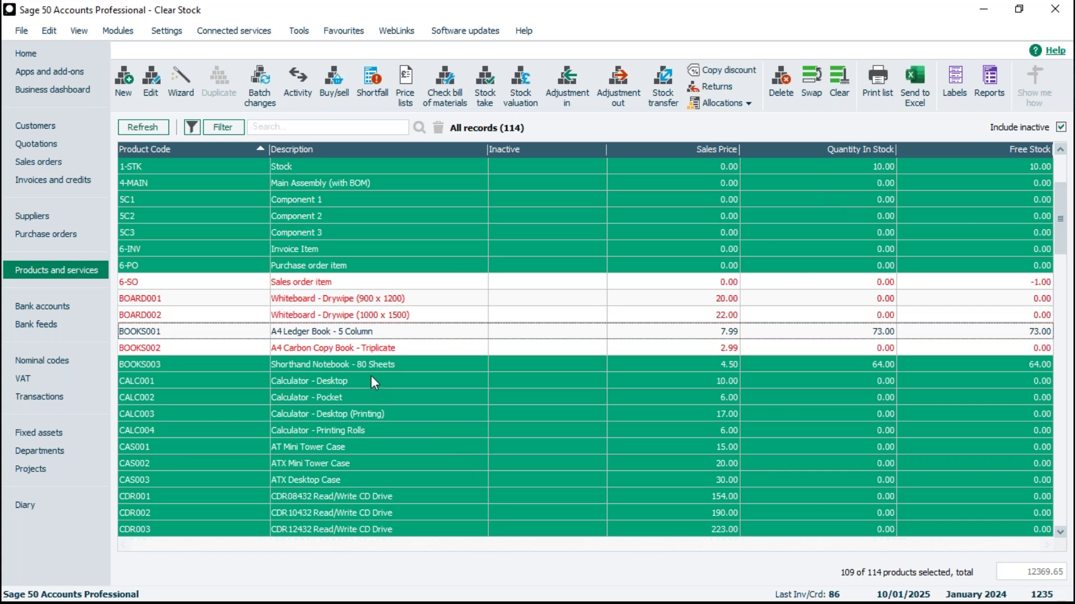
pyautogui.click(811, 73)
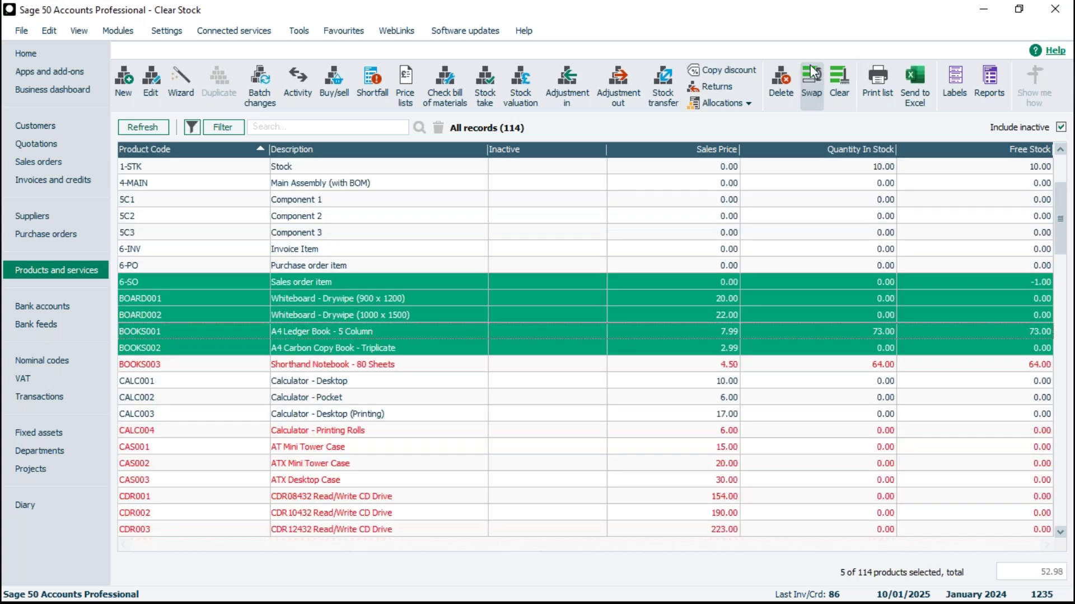
# Add CALC001, CALC002 and CALC003 to the selection, swap it, and clear the entire product selection.
pyautogui.click(308, 382)
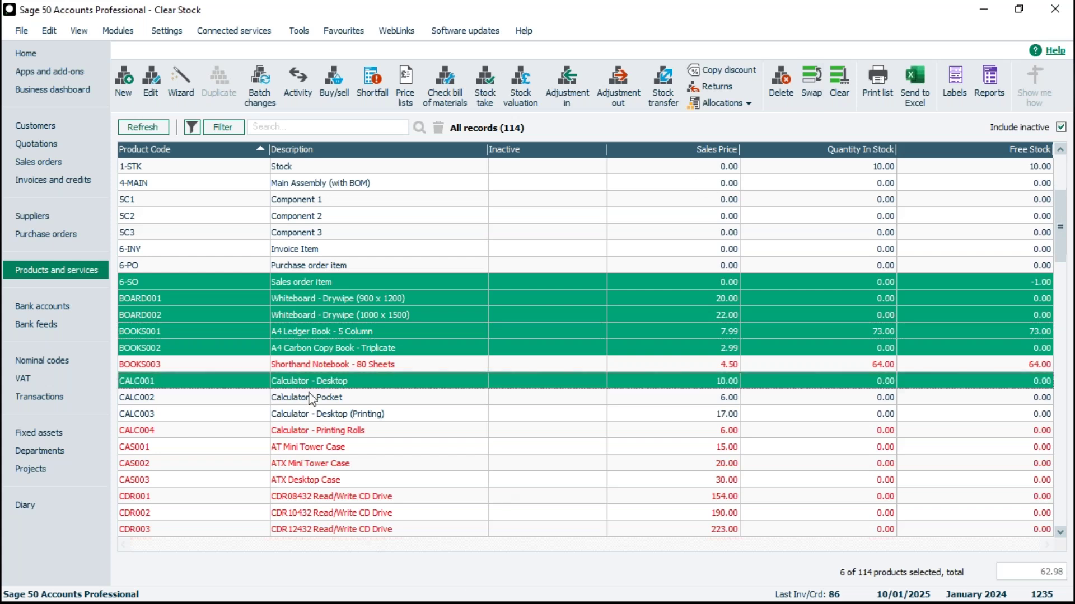
pyautogui.click(310, 399)
pyautogui.click(317, 415)
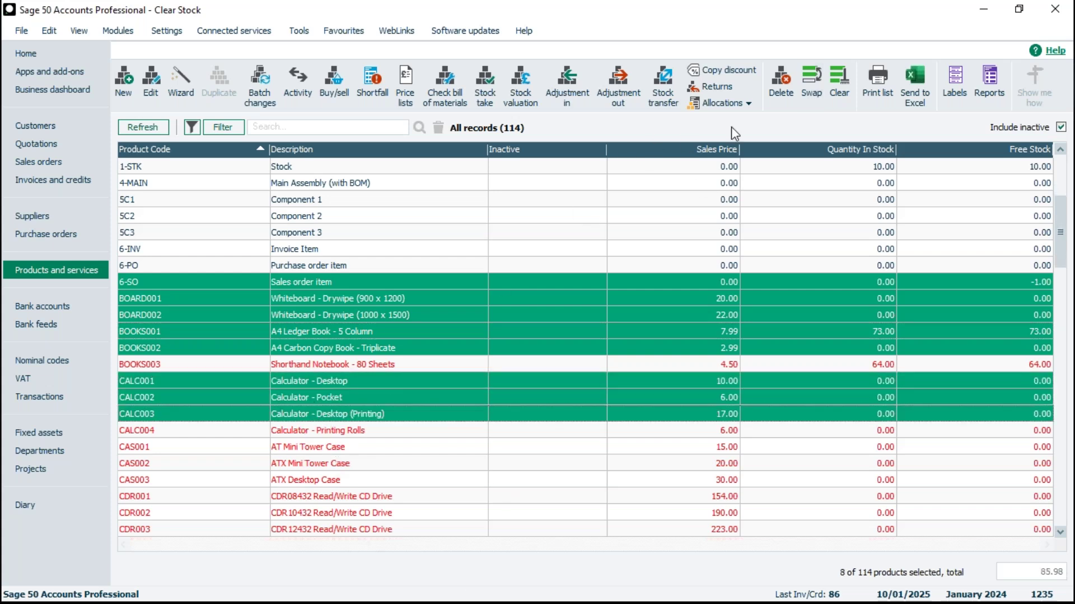
pyautogui.click(810, 76)
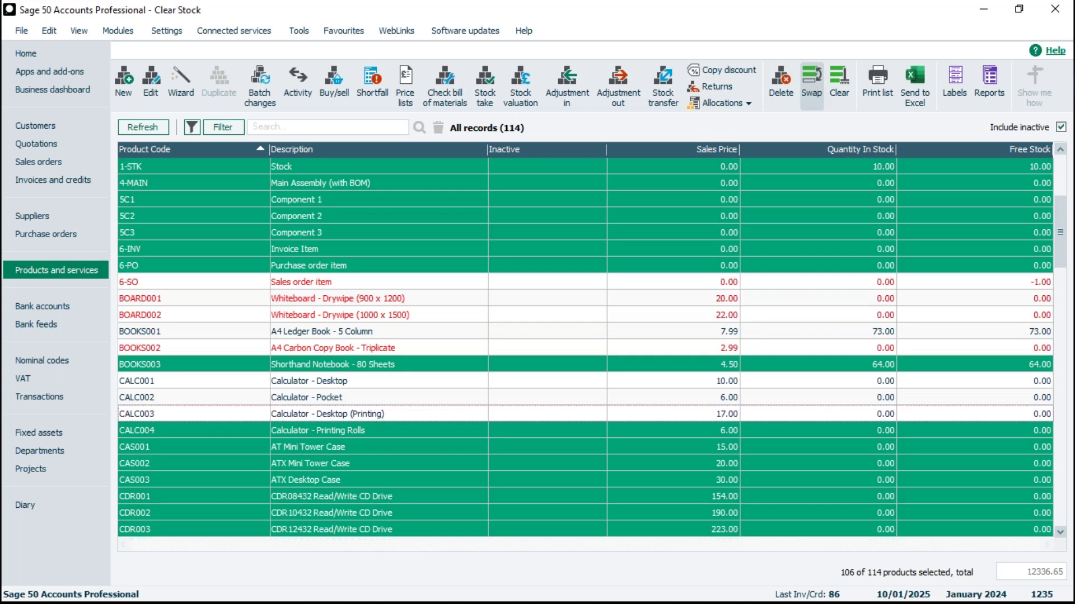
pyautogui.click(836, 79)
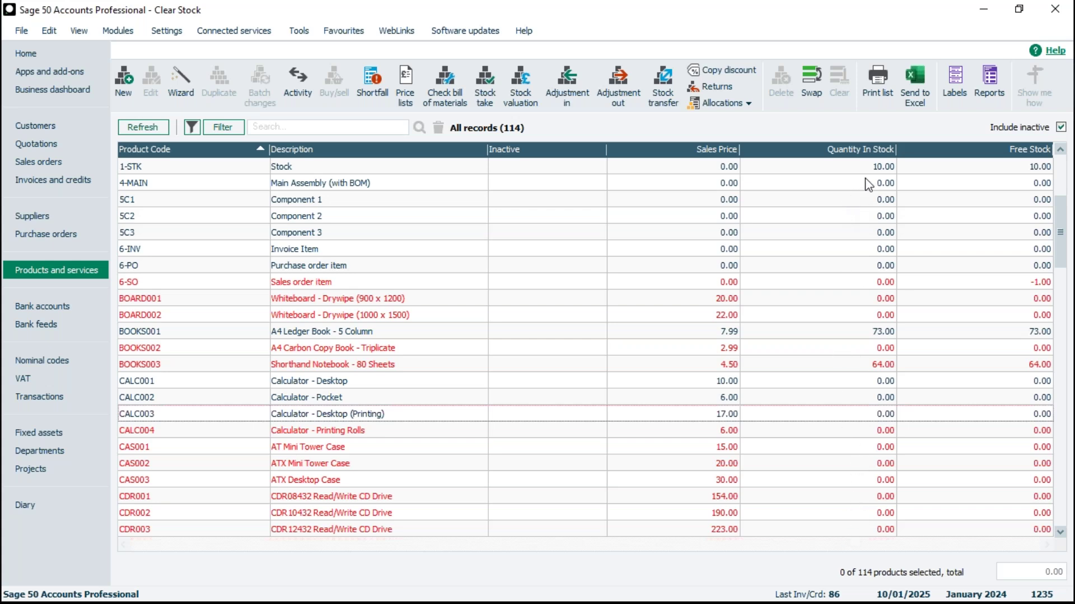
# Replace the existing product filter with the condition Where Quantity in stock Is Equal To 0.00 and apply it.
pyautogui.click(222, 128)
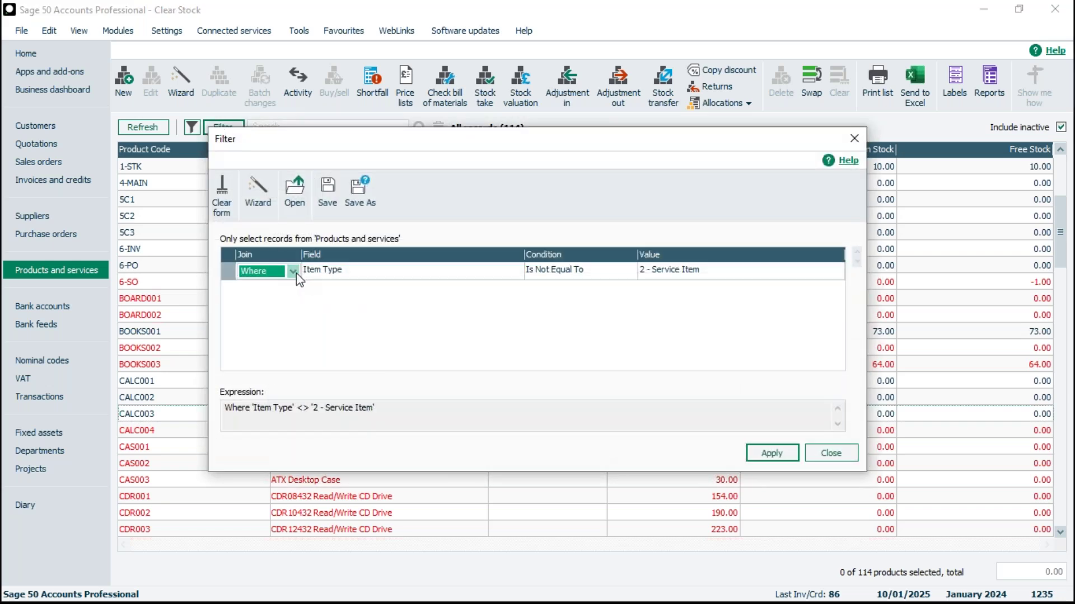
pyautogui.click(223, 191)
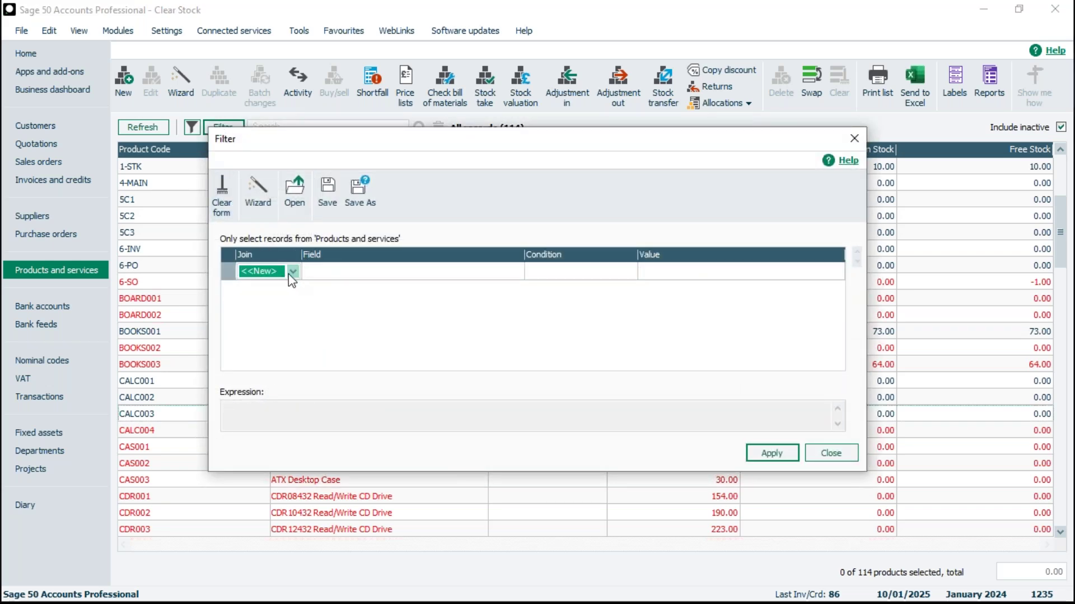
pyautogui.click(292, 272)
pyautogui.click(273, 302)
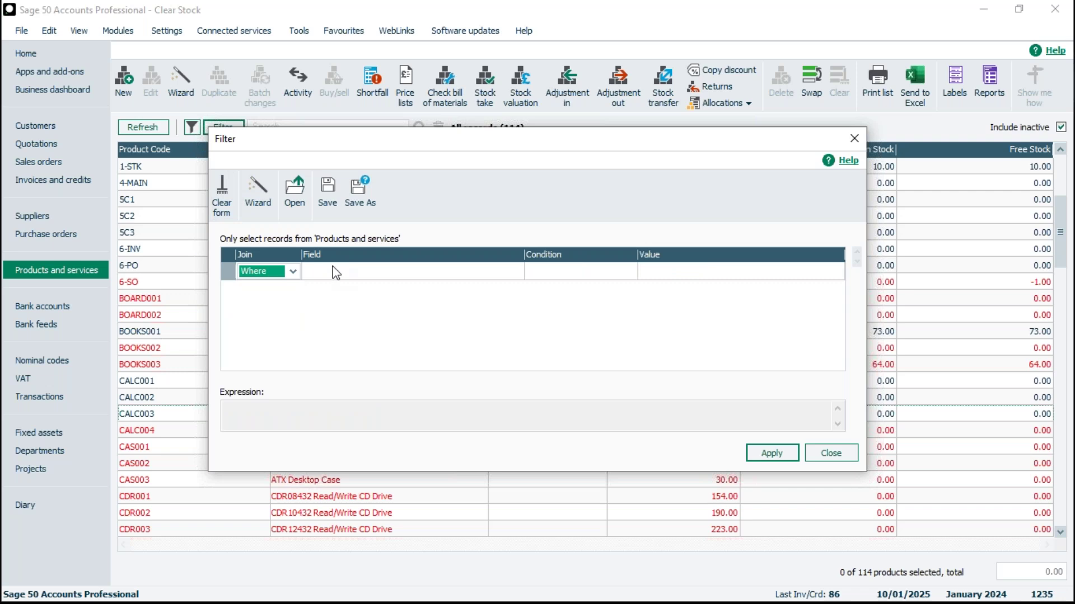
pyautogui.click(388, 274)
pyautogui.click(515, 271)
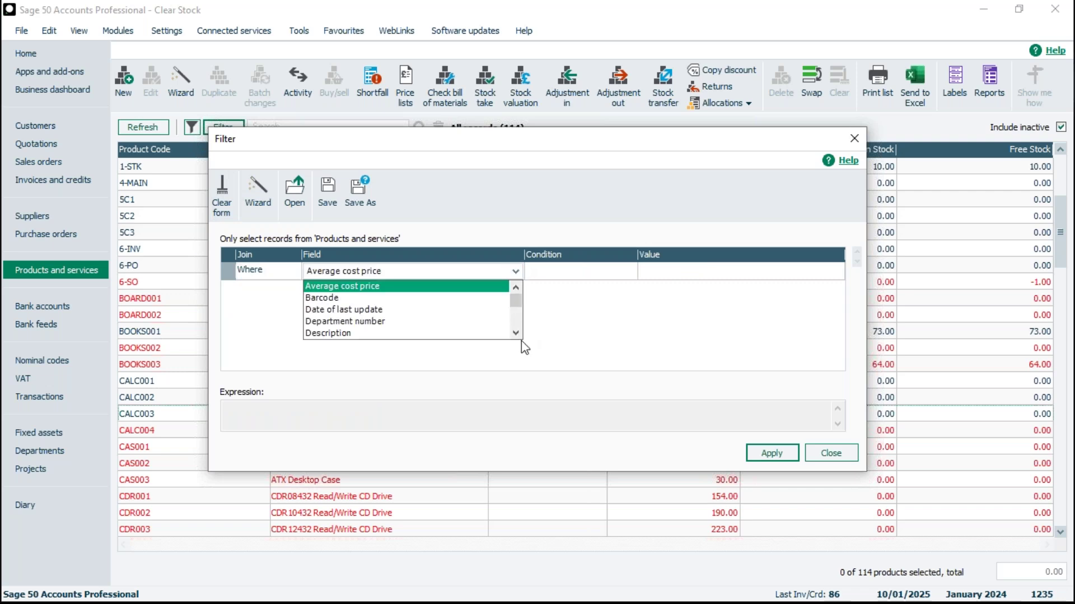
pyautogui.moveTo(517, 335); pyautogui.dragTo(518, 334)
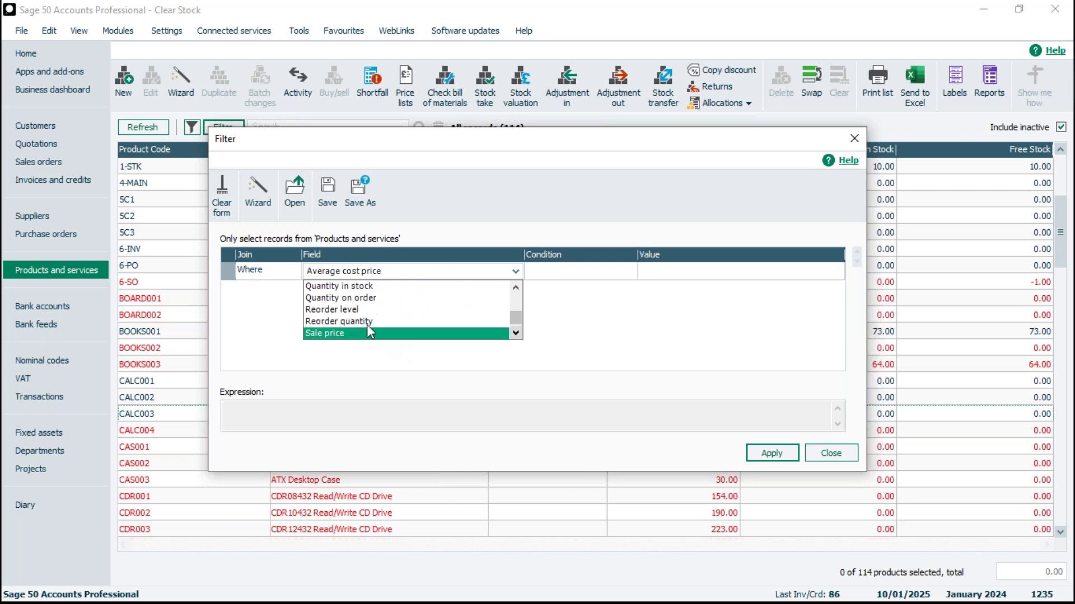
pyautogui.click(347, 288)
pyautogui.click(543, 267)
pyautogui.click(679, 277)
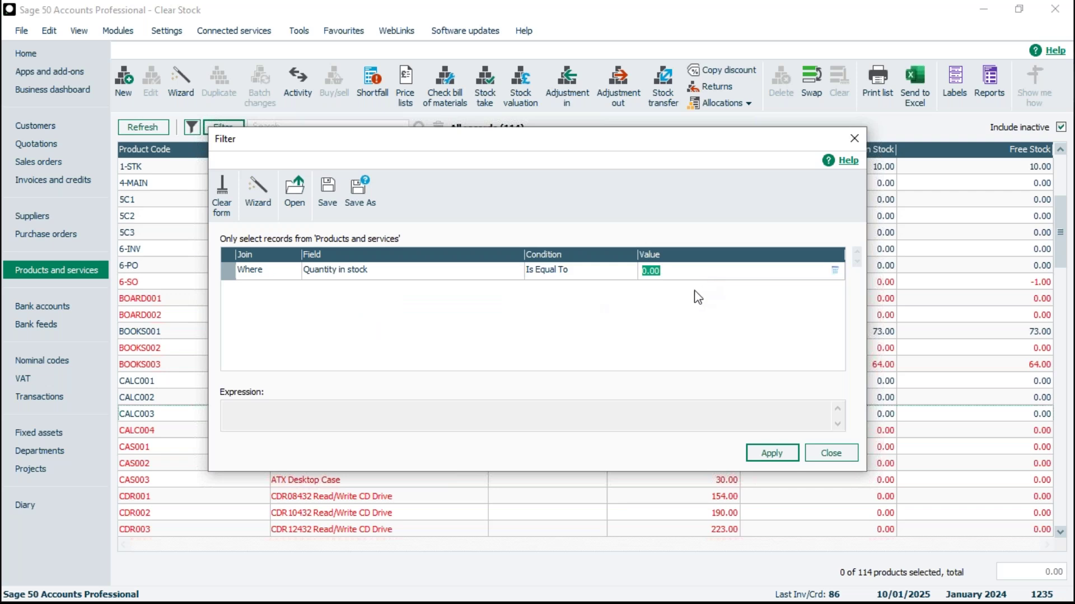
pyautogui.click(776, 458)
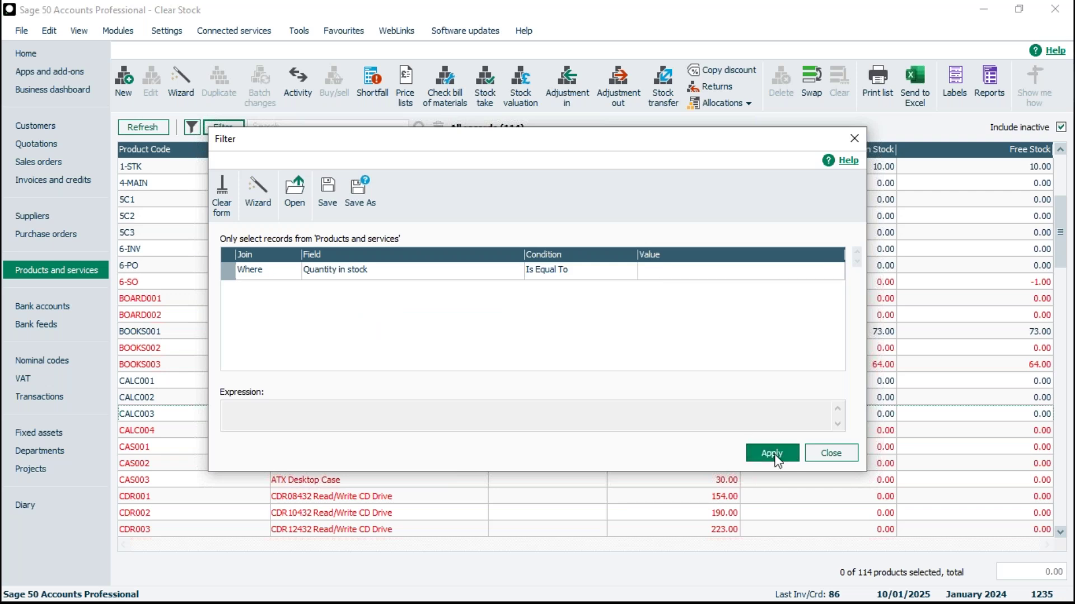
pyautogui.click(837, 454)
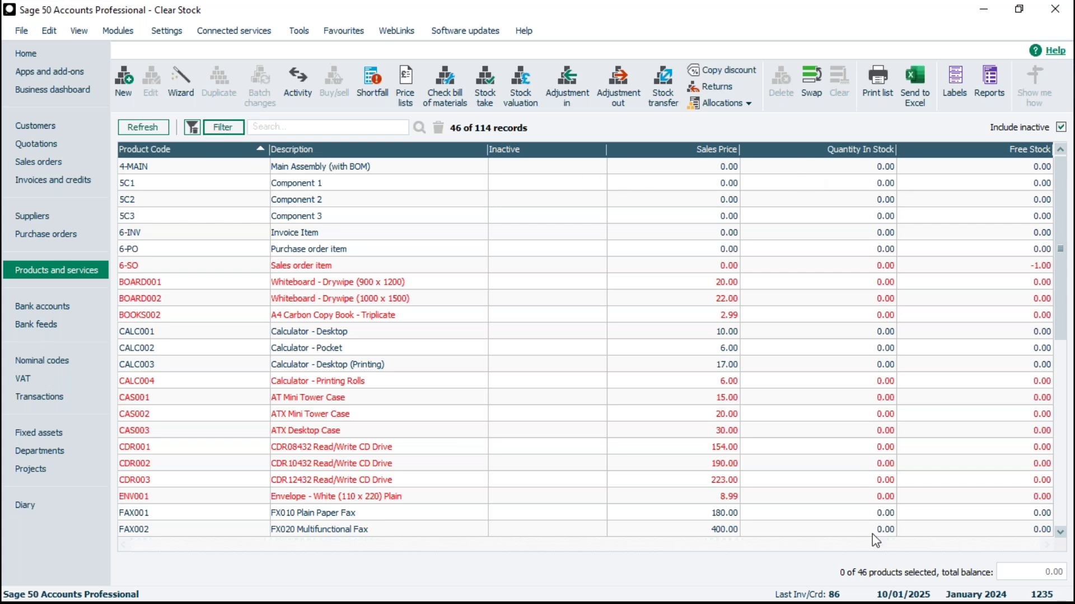
# Change the filter condition on Quantity in stock to Is Not Equal To and apply it to the products list.
pyautogui.click(227, 128)
pyautogui.click(566, 269)
pyautogui.click(629, 270)
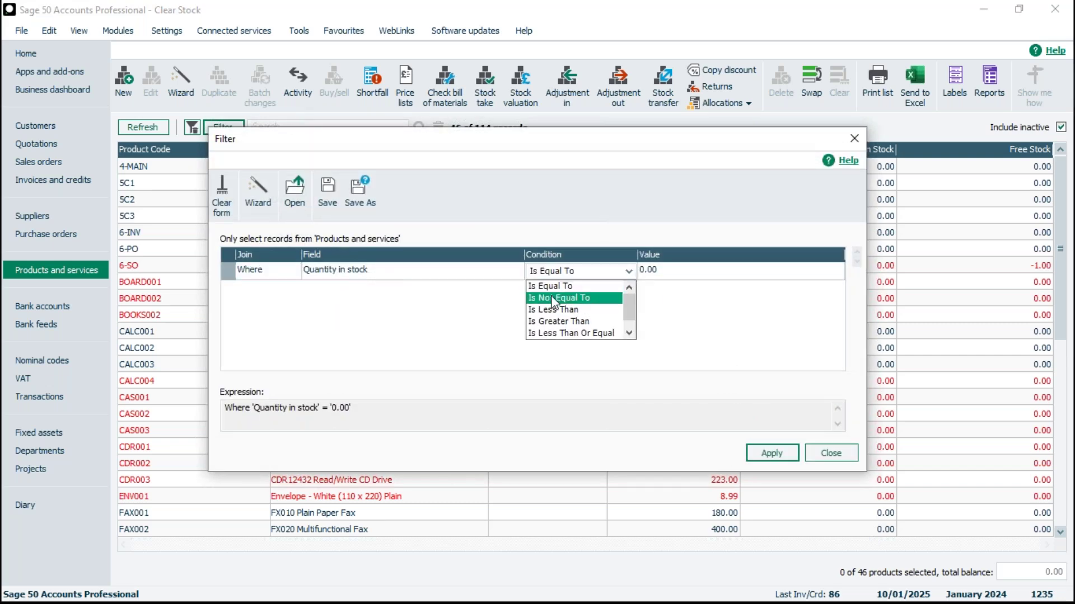
pyautogui.click(600, 298)
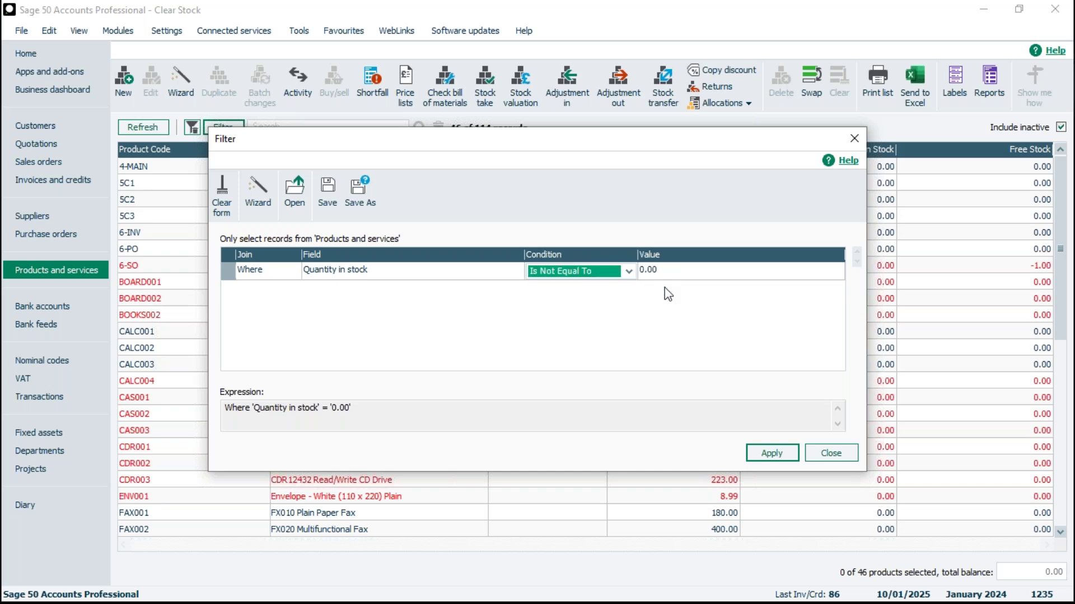
pyautogui.click(765, 454)
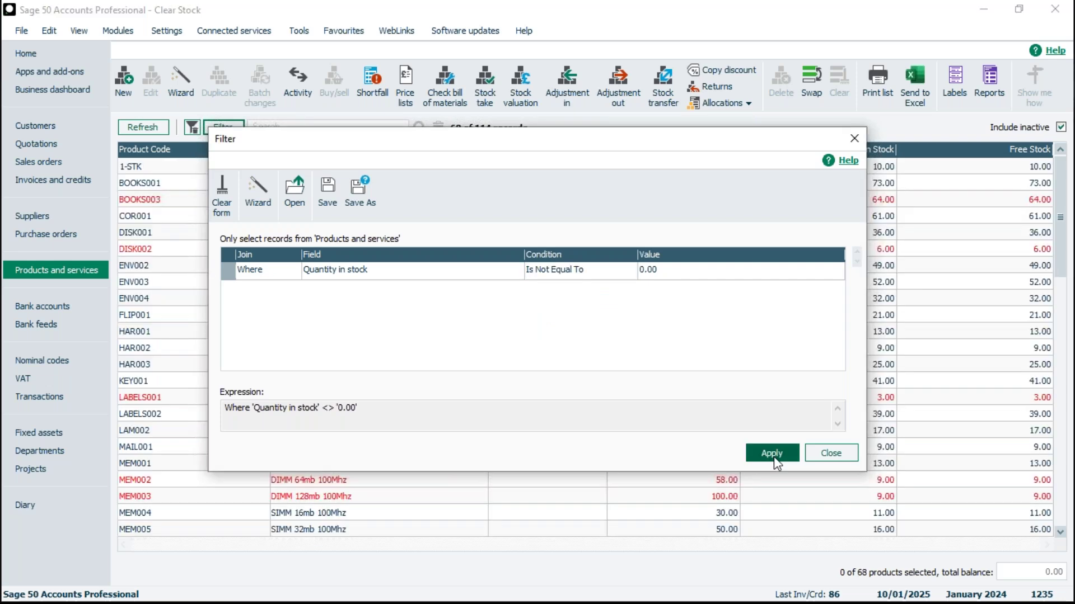
pyautogui.click(829, 453)
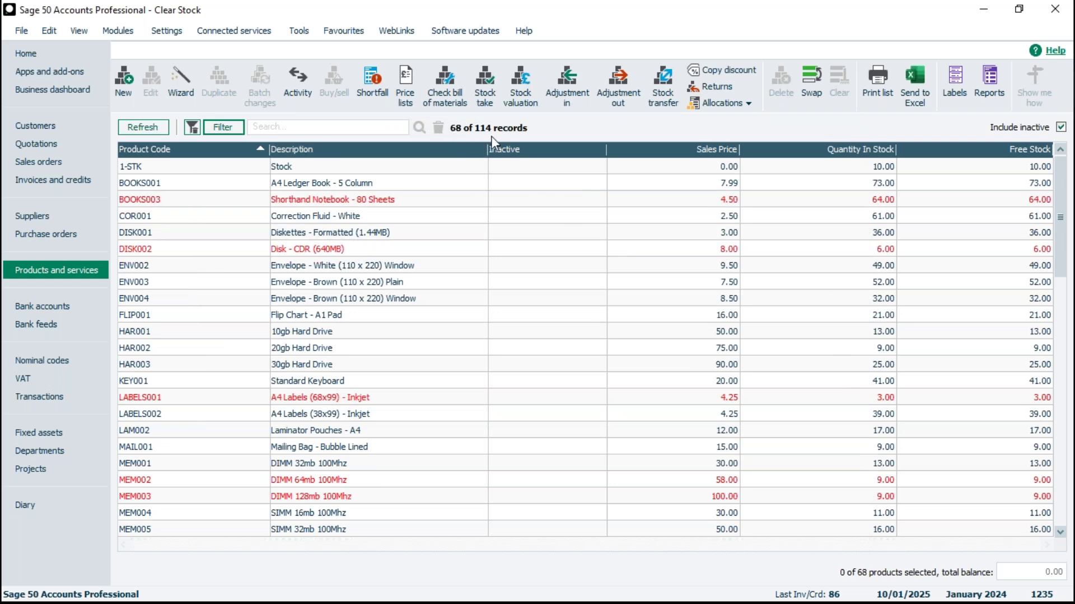
# Set the Quantity in stock filter condition back to Is Equal To and reapply the filter.
pyautogui.click(223, 127)
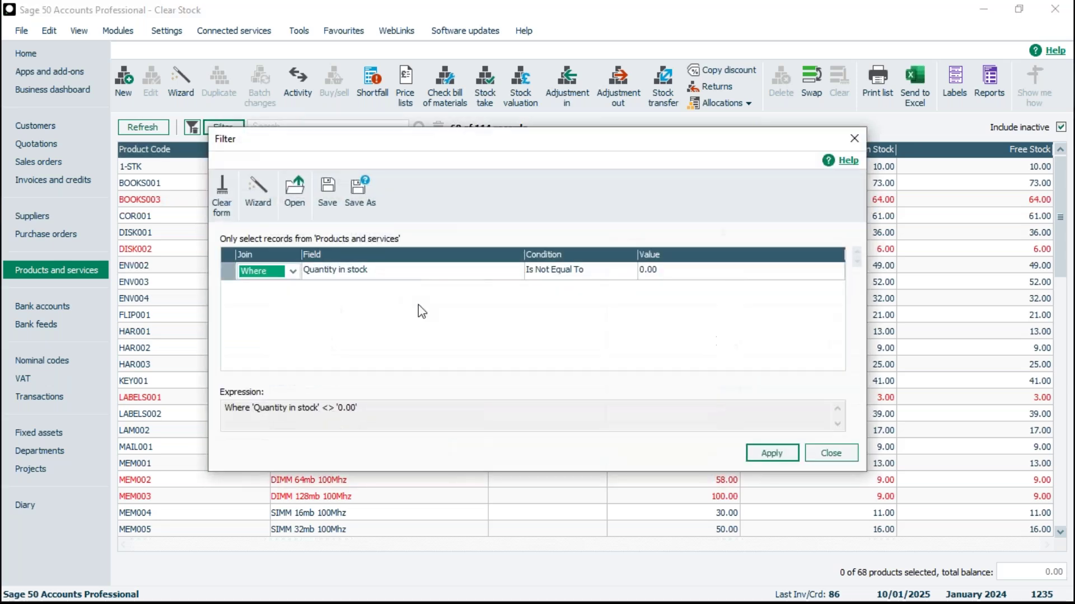
pyautogui.click(577, 271)
pyautogui.click(630, 272)
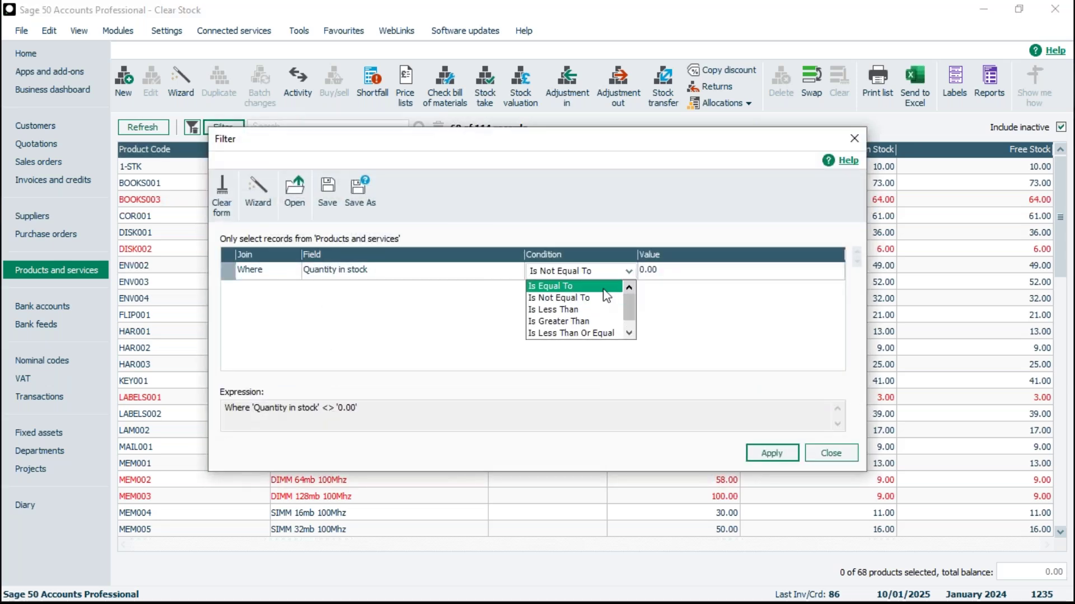
pyautogui.click(603, 287)
pyautogui.click(772, 454)
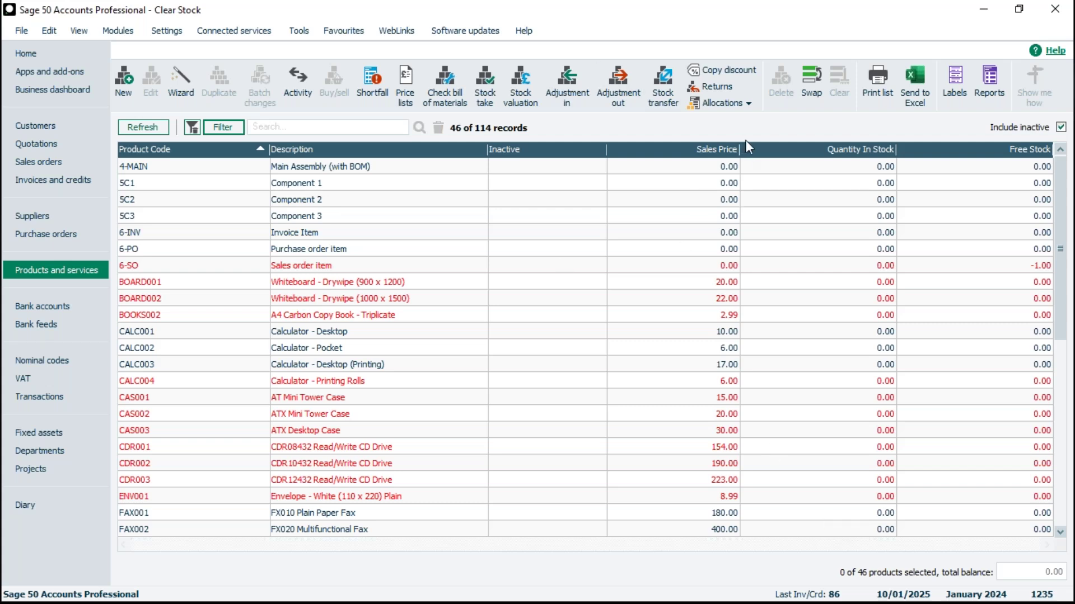
# Select all filtered zero-stock products by swapping the empty selection, and delete the selected records.
pyautogui.click(813, 79)
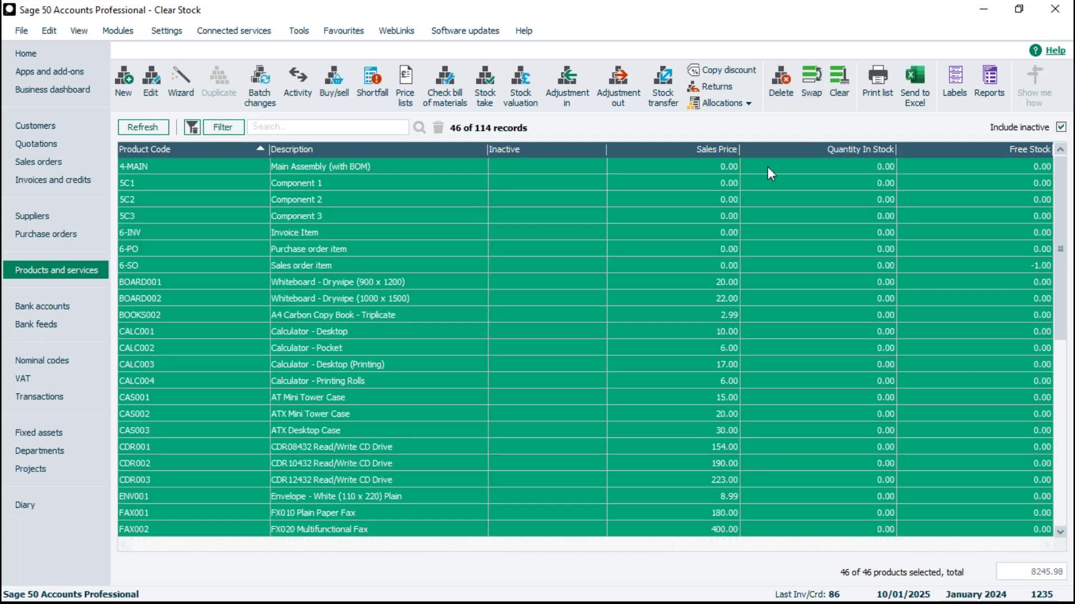
pyautogui.click(776, 90)
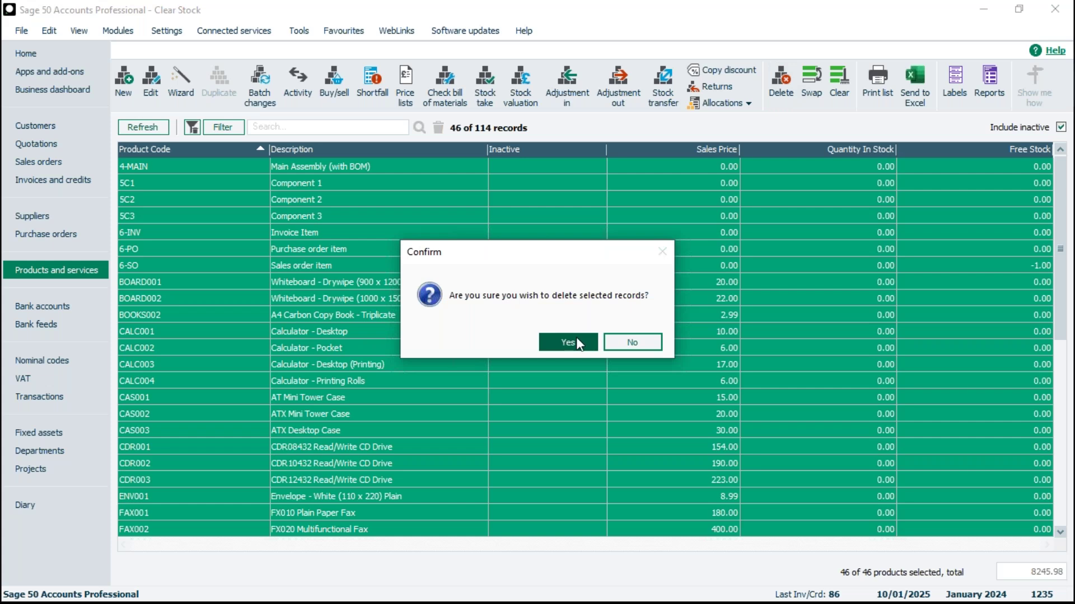
pyautogui.click(576, 337)
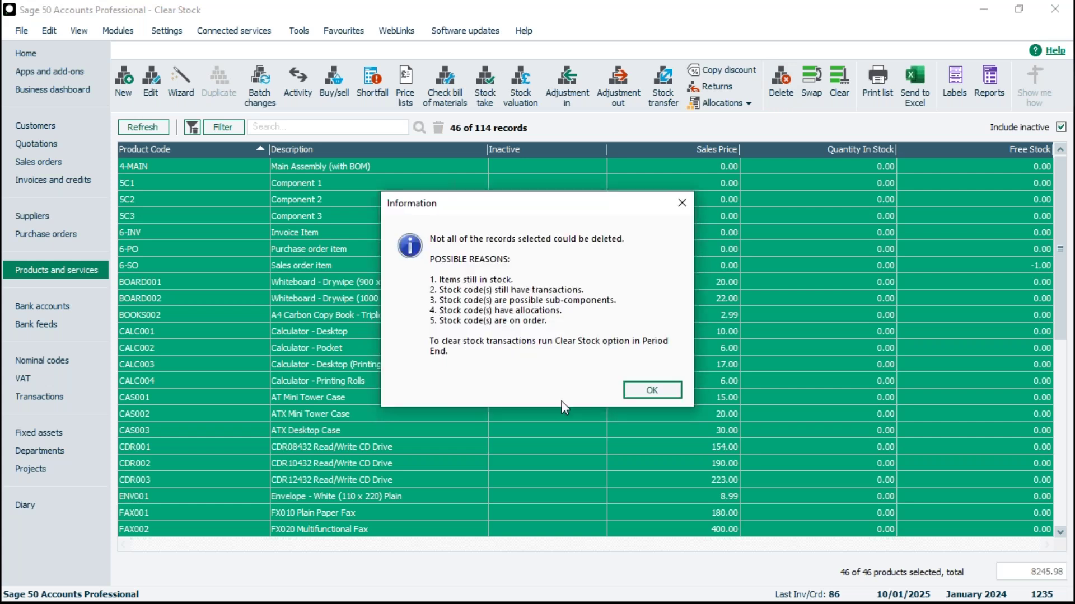
pyautogui.click(653, 391)
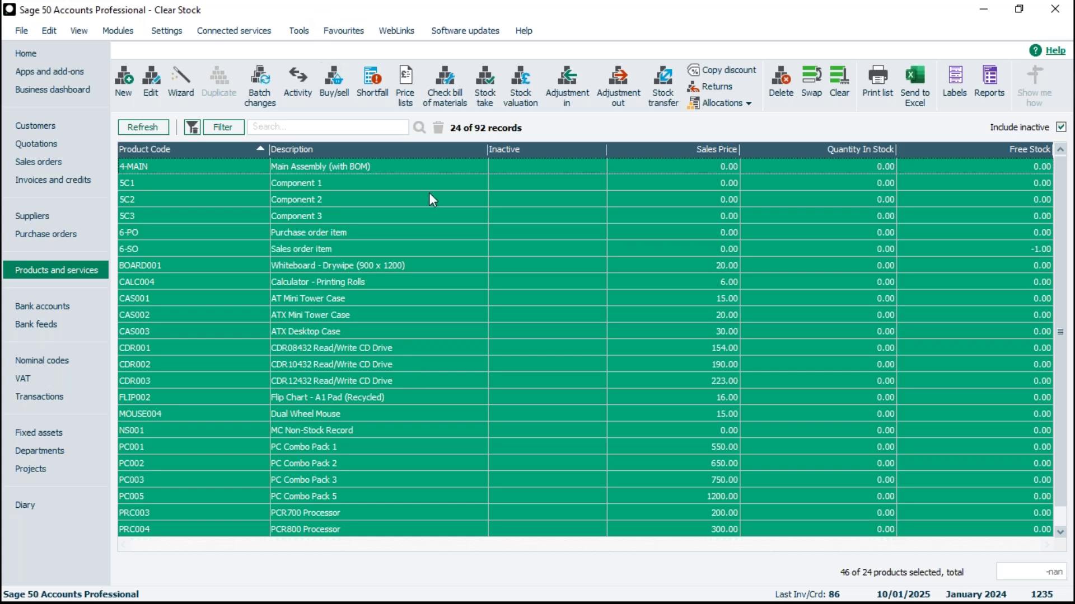
# Try to delete the zero-stock products remaining in the filtered list.
pyautogui.click(781, 84)
pyautogui.click(566, 340)
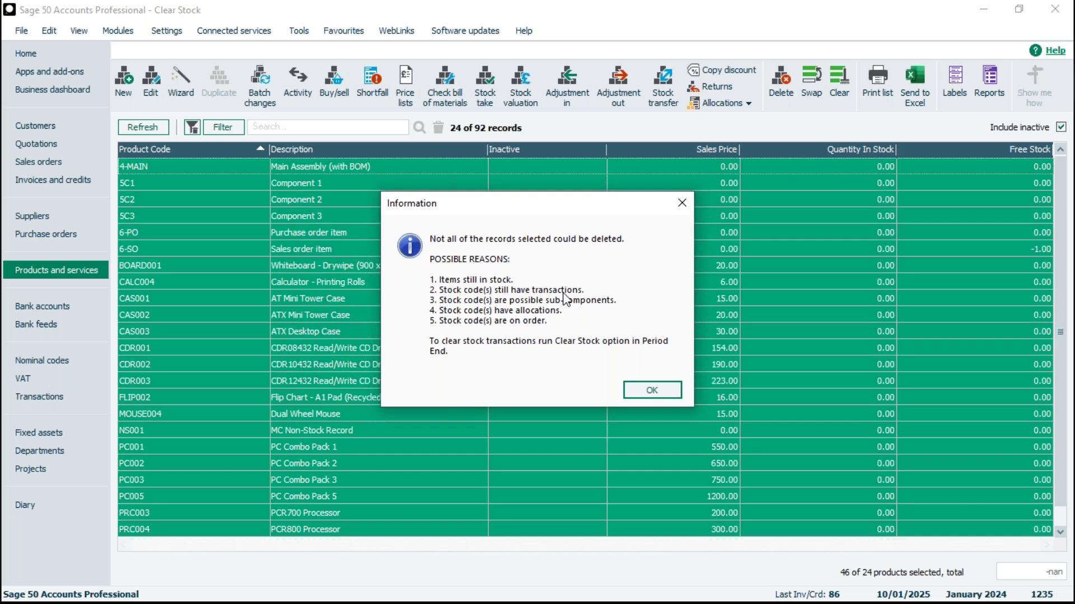
pyautogui.click(652, 391)
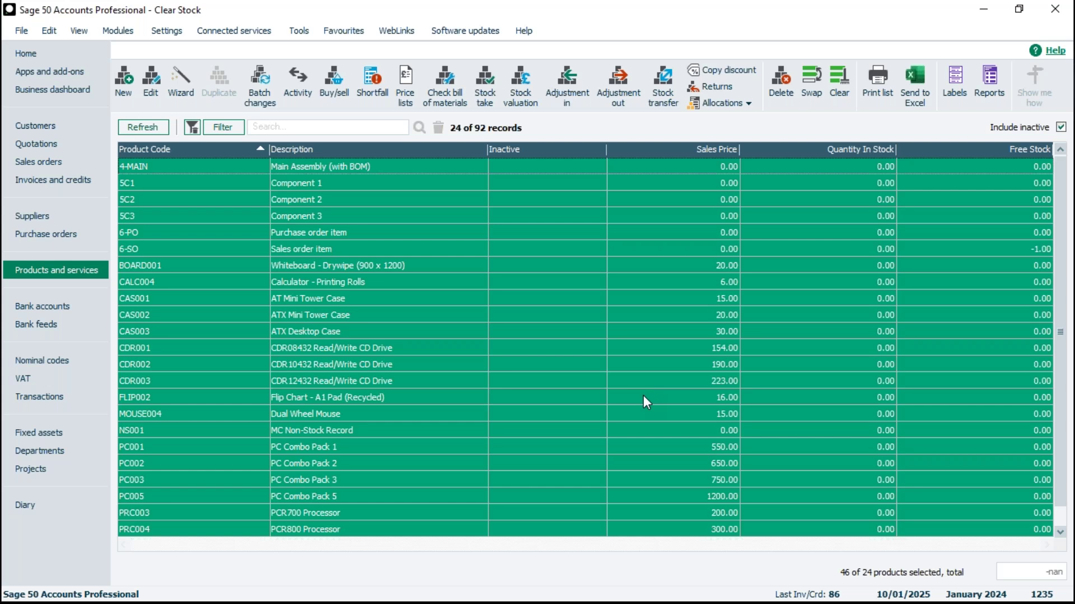
# Clear the selection, turn off the product filter, and save an adjustment out with quantity 10 for product 1-STK.
pyautogui.click(839, 84)
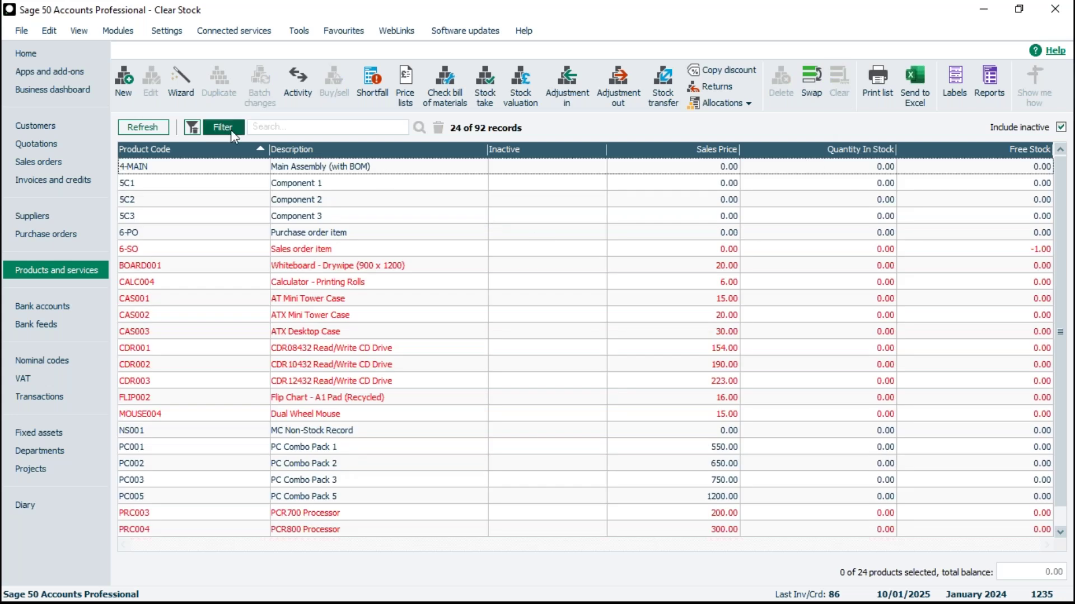
pyautogui.click(193, 129)
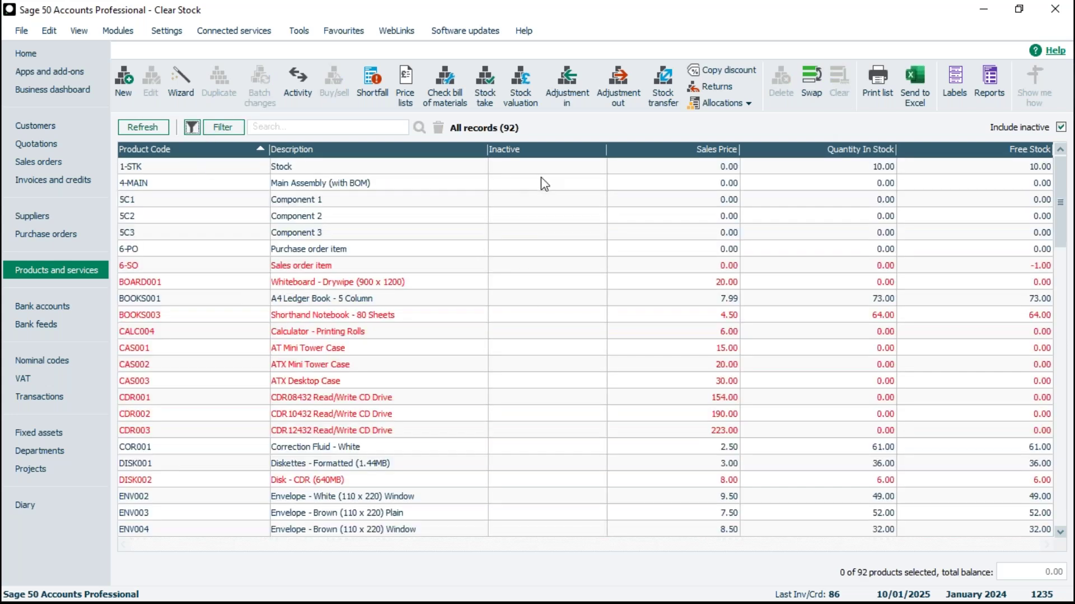
pyautogui.click(290, 169)
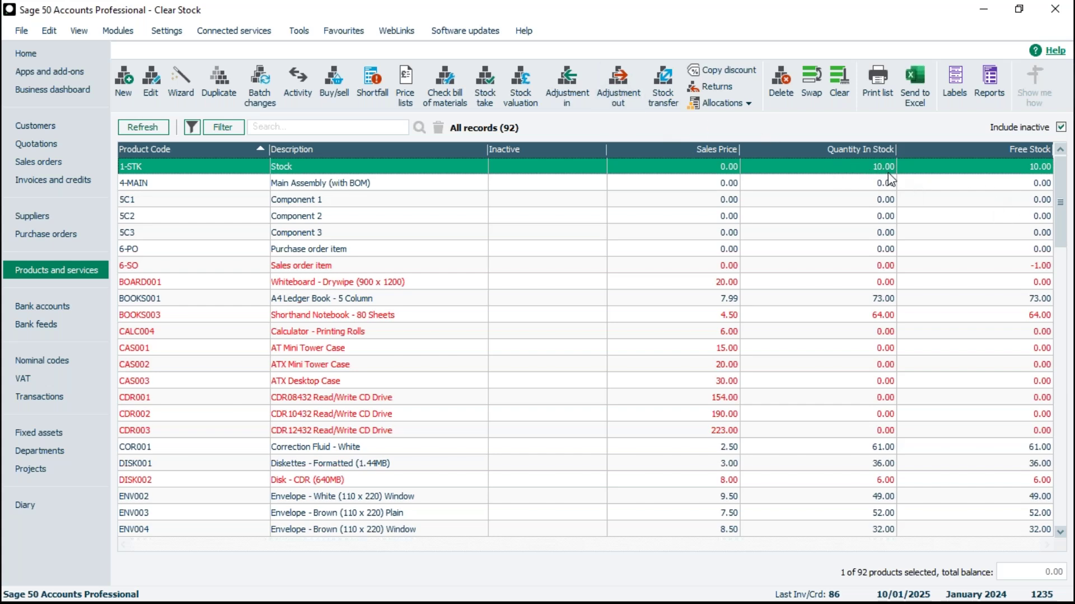
pyautogui.click(612, 89)
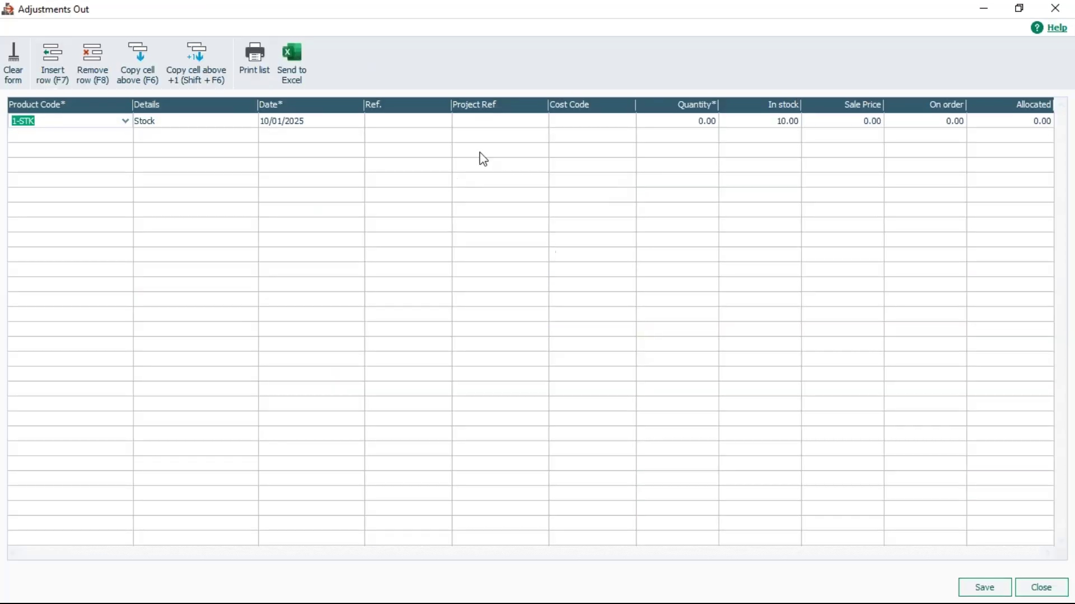
pyautogui.click(690, 125)
pyautogui.write('10')
pyautogui.click(983, 588)
pyautogui.click(1033, 591)
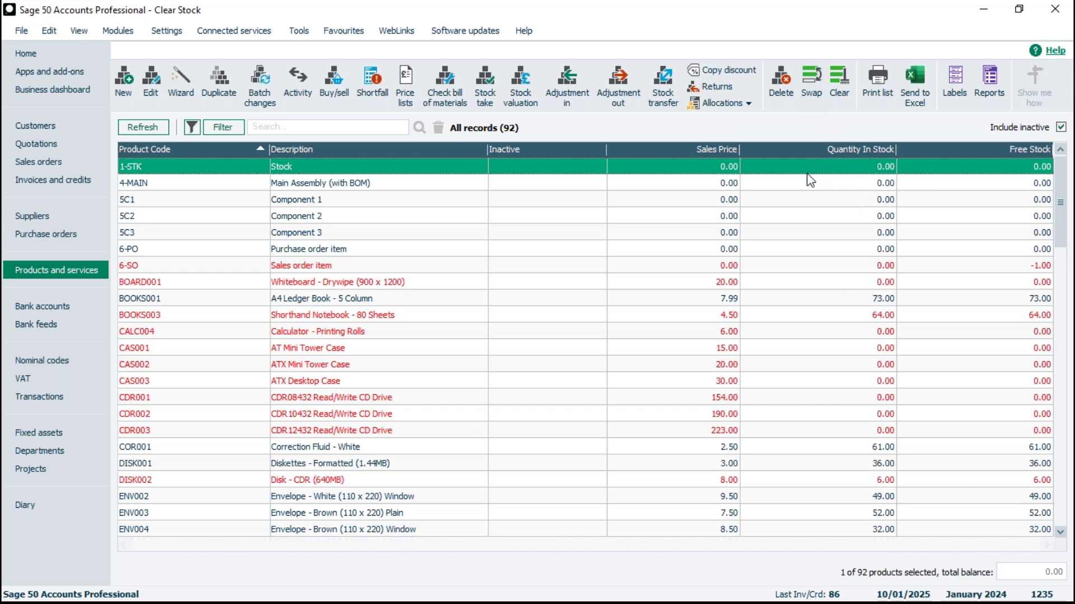
# Try to delete product 1-STK.
pyautogui.click(781, 84)
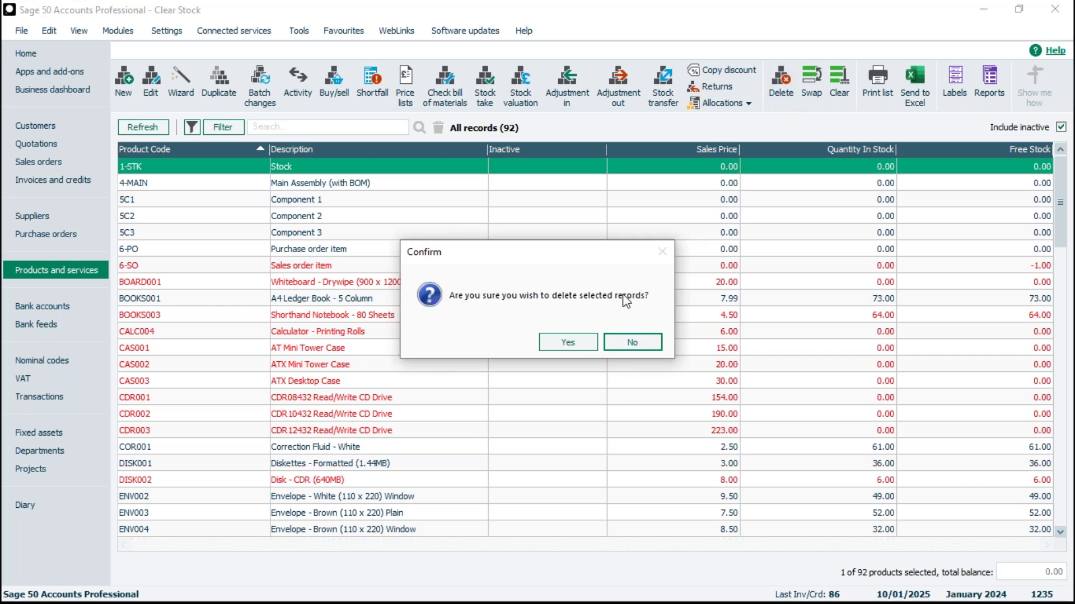
pyautogui.click(567, 341)
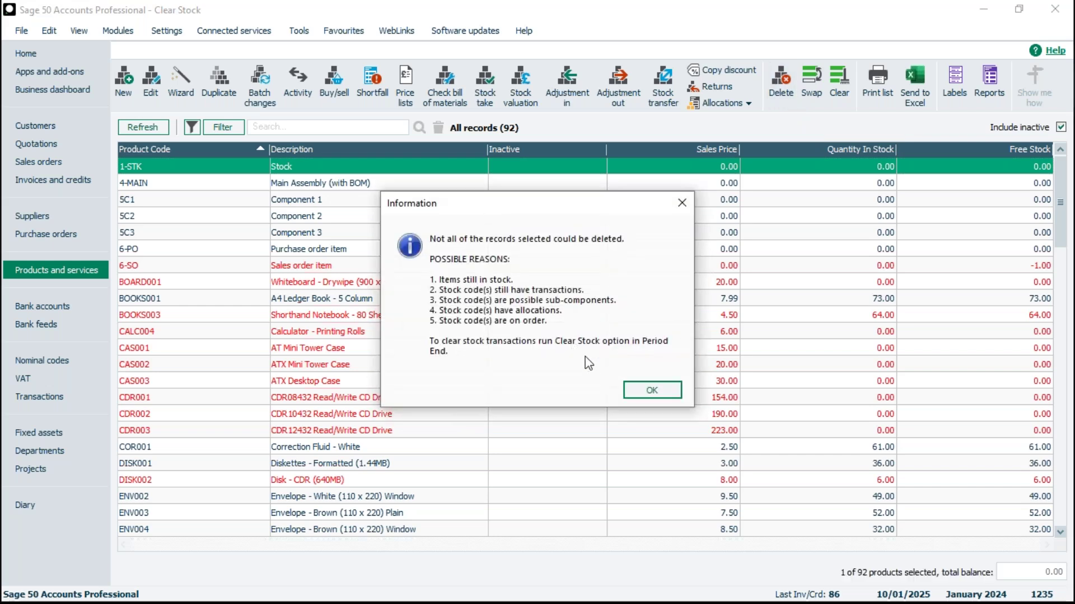
pyautogui.click(652, 392)
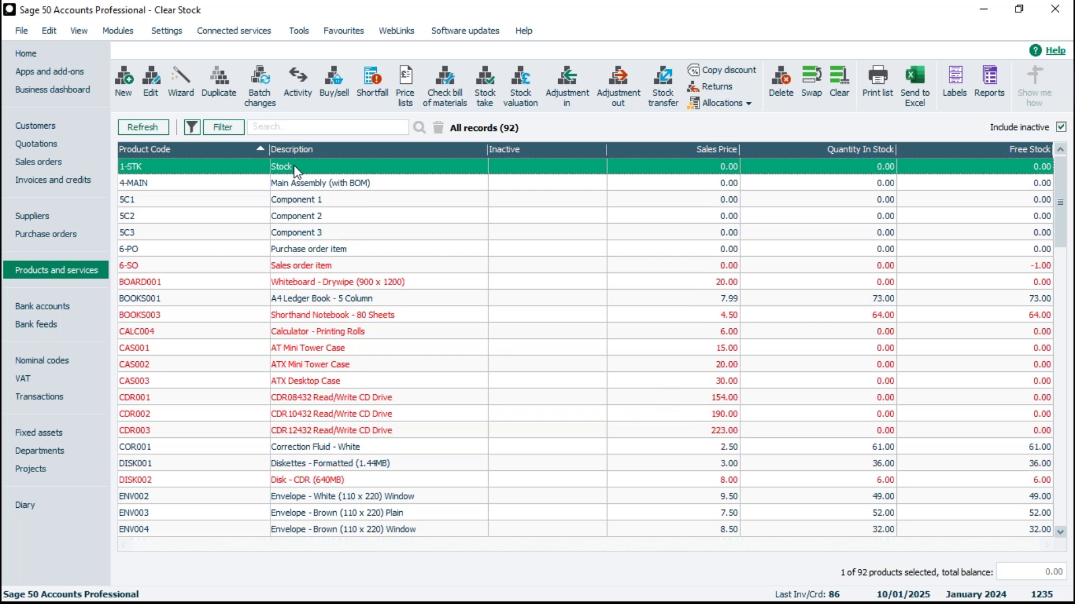
# Open the product record of 1-STK, review its transaction activity, and close the record.
pyautogui.click(328, 163)
pyautogui.doubleClick(328, 164)
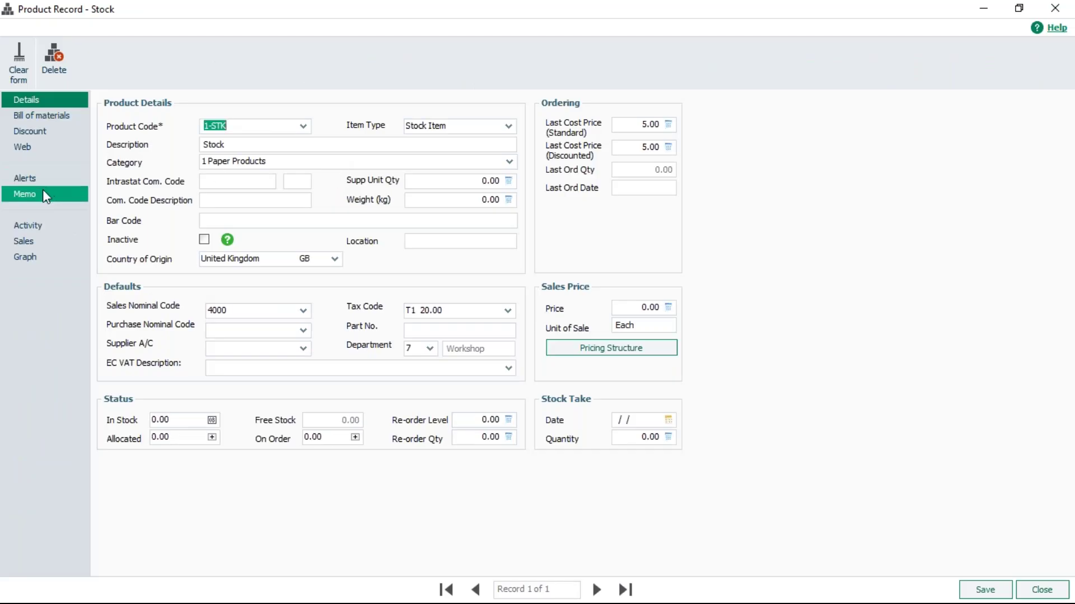
pyautogui.click(32, 225)
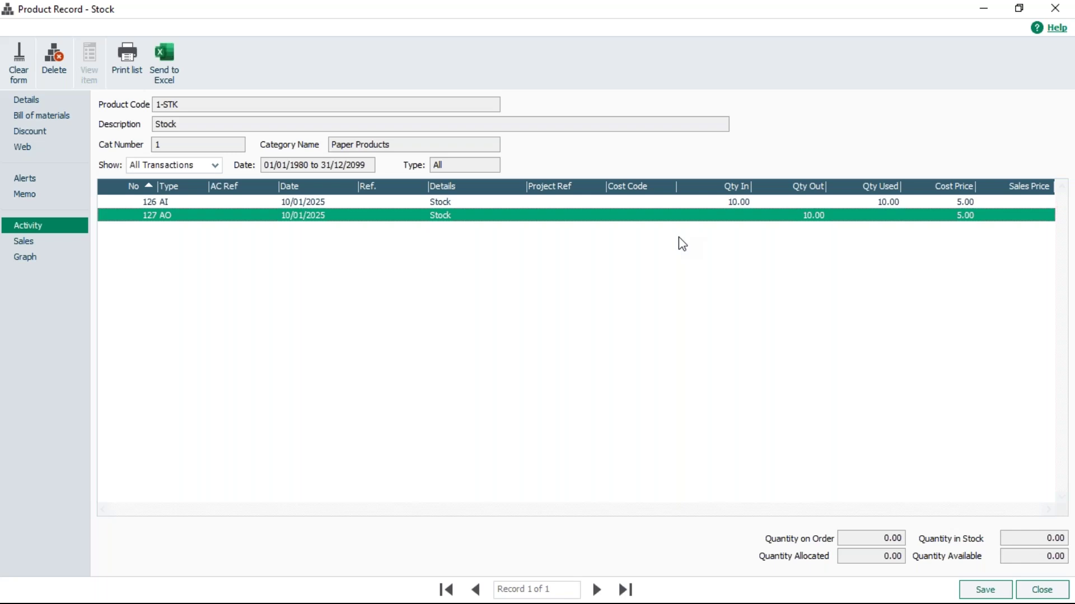
pyautogui.click(1018, 594)
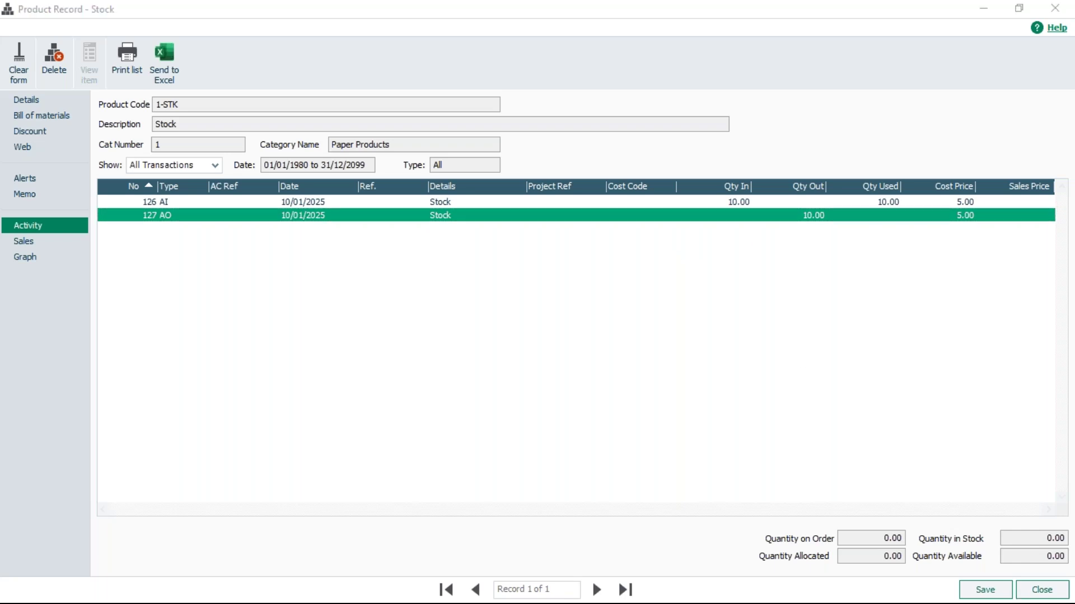
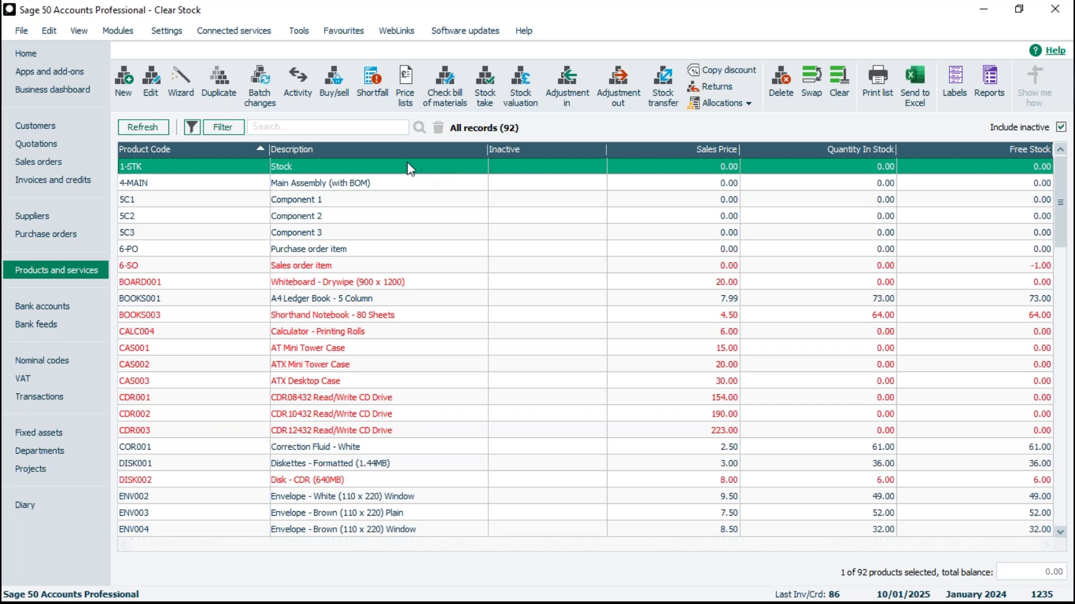
# Open the Period End Clear Stock tool, accept closing other windows, and check the Delete stock records page before returning to Clear stock transactions.
pyautogui.click(302, 30)
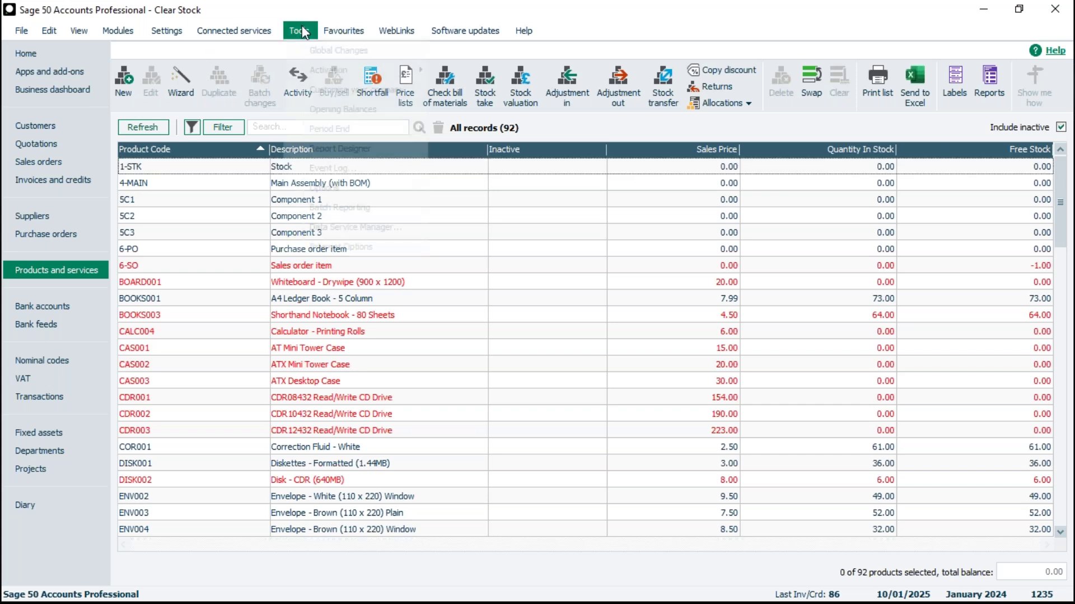
pyautogui.moveTo(324, 128)
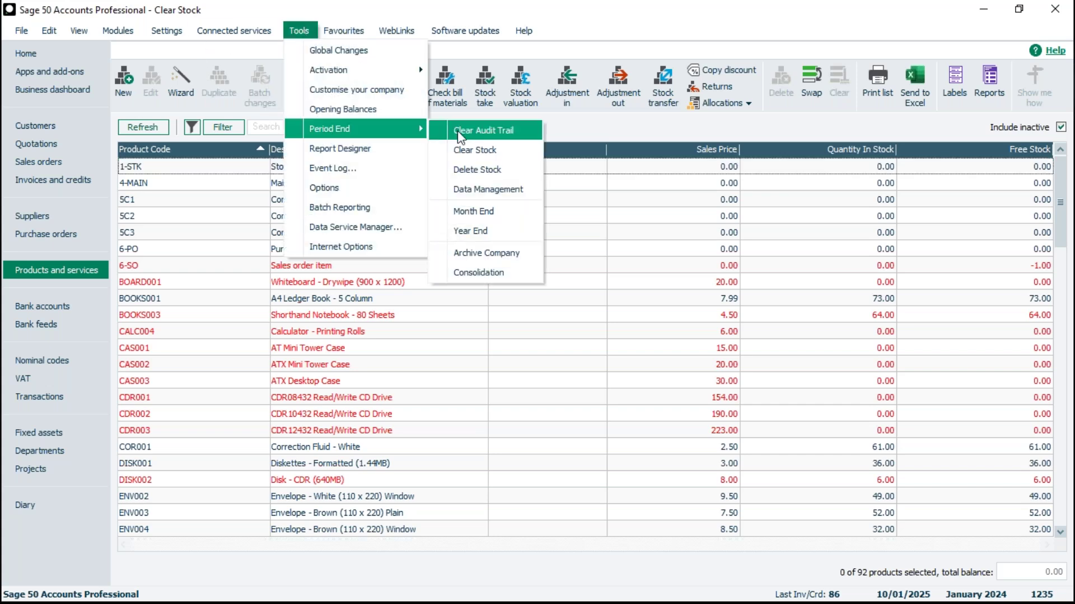
pyautogui.click(487, 155)
pyautogui.click(585, 350)
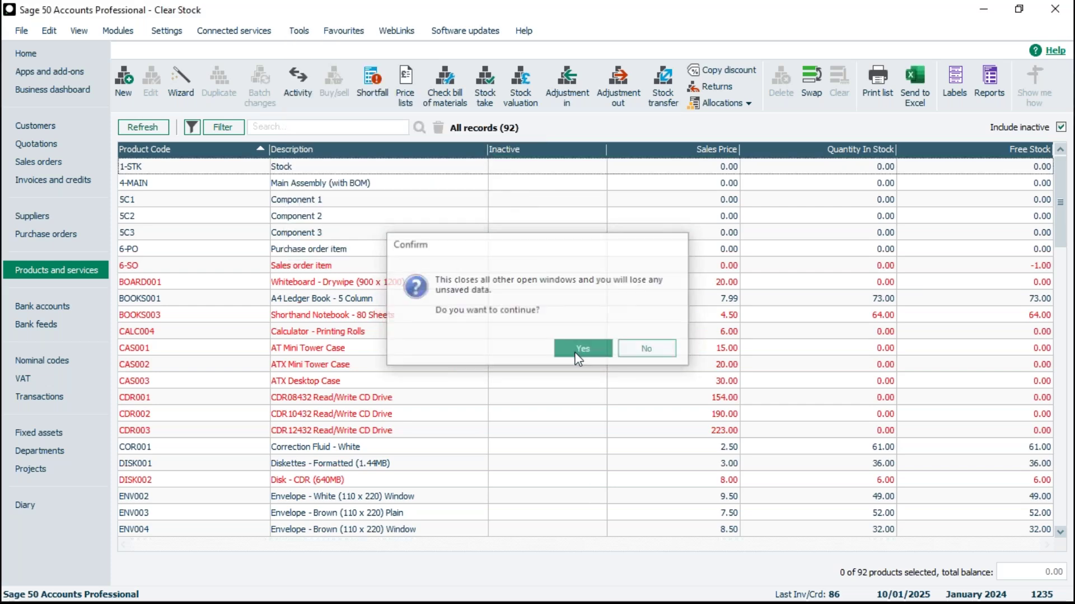
pyautogui.click(271, 183)
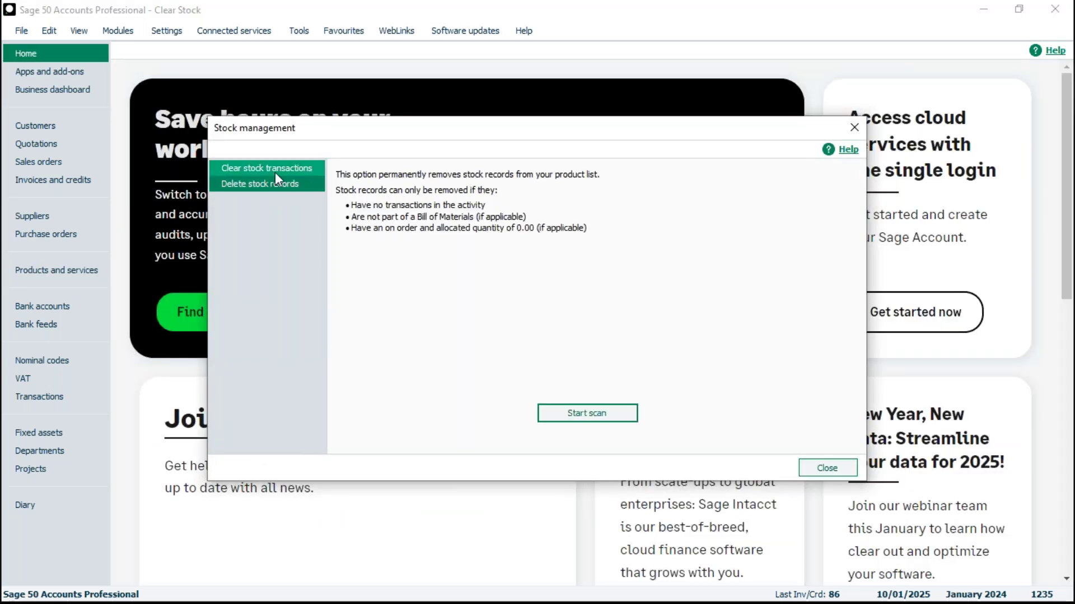
pyautogui.click(276, 169)
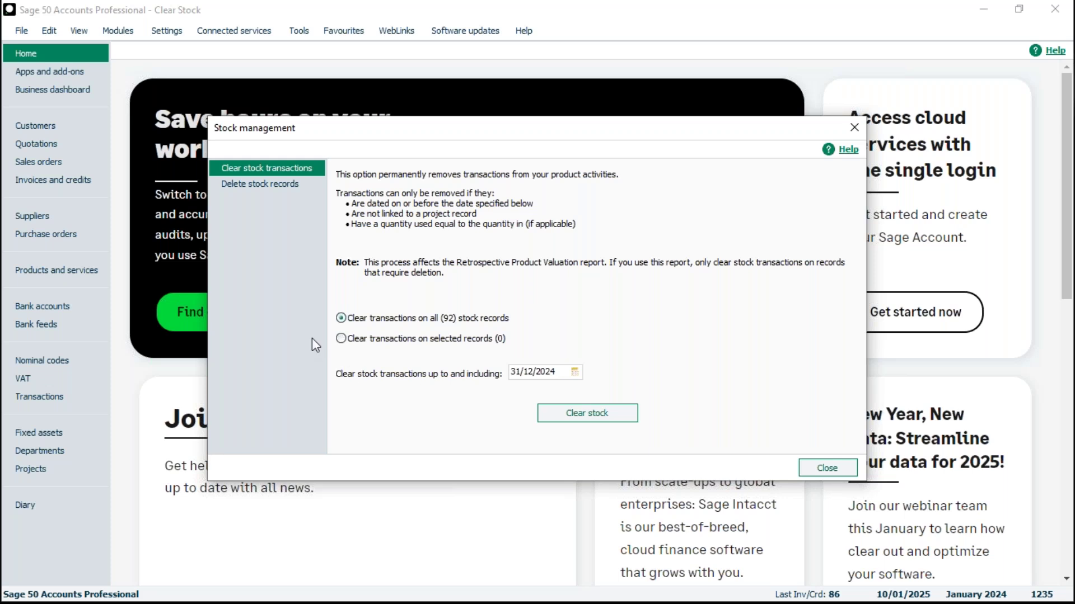
# Choose to clear transactions on selected records only and select product 1-STK.
pyautogui.click(341, 339)
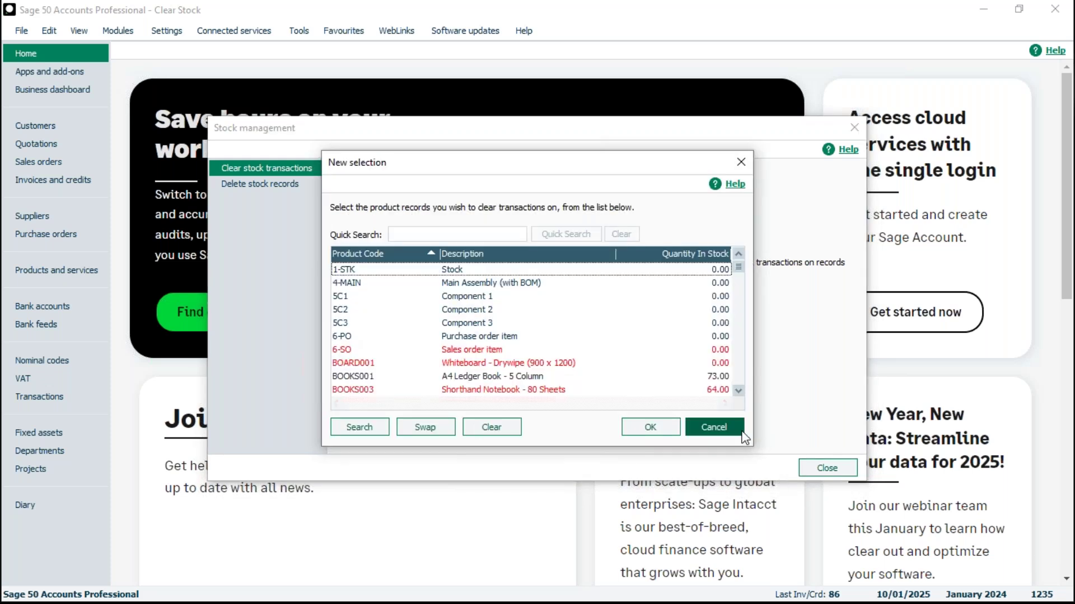
pyautogui.click(741, 430)
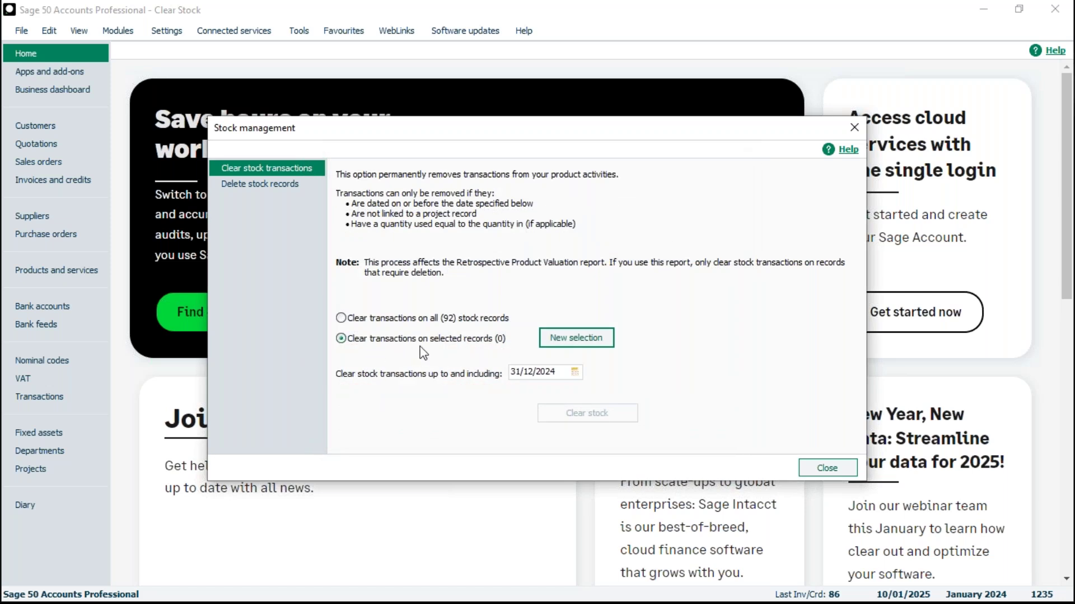
pyautogui.click(595, 343)
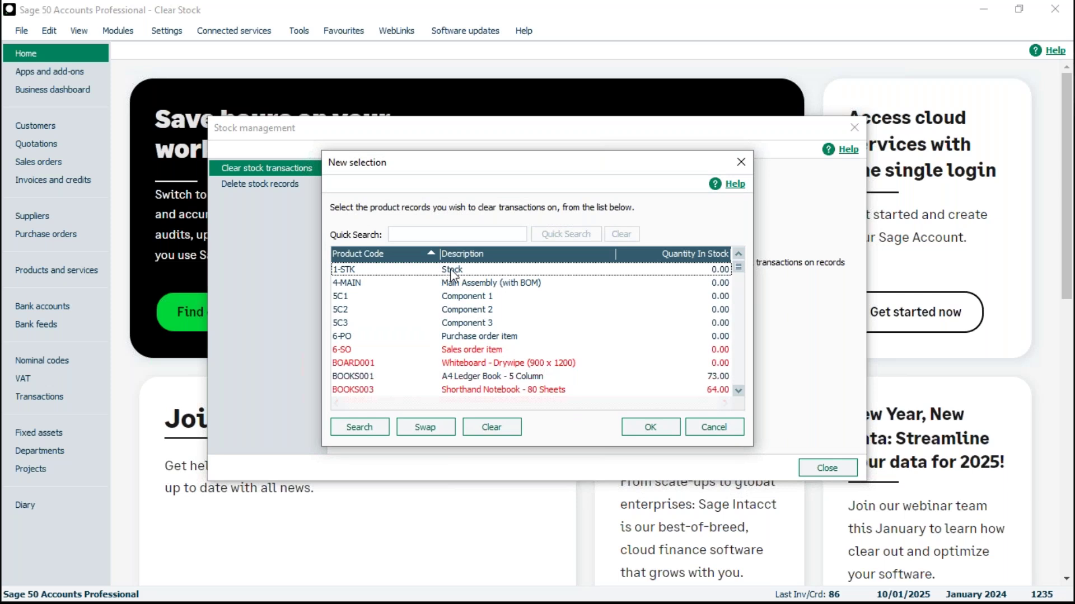
pyautogui.click(451, 271)
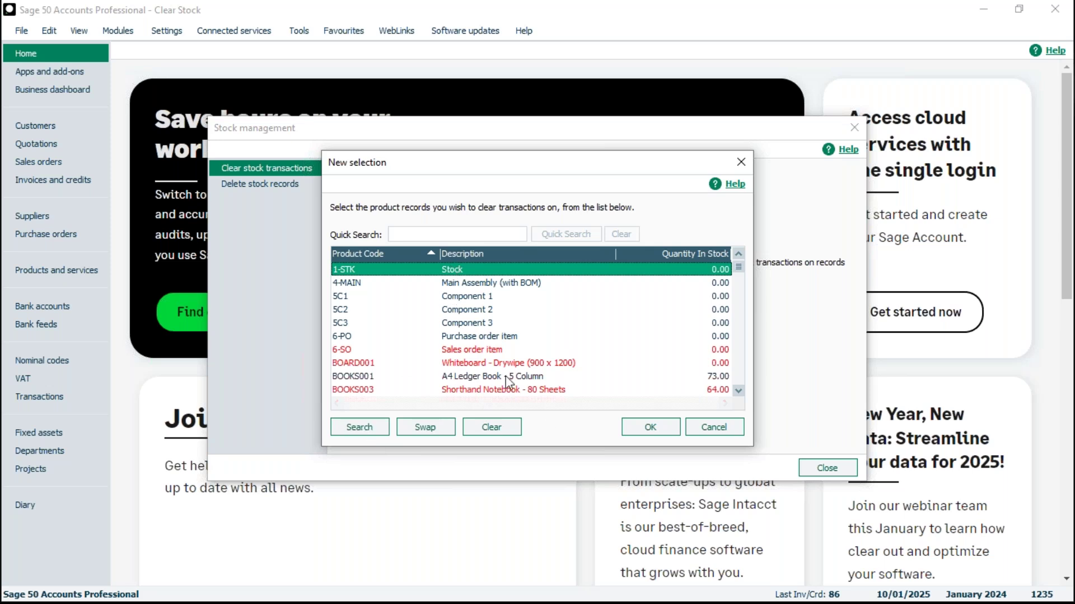
pyautogui.click(648, 427)
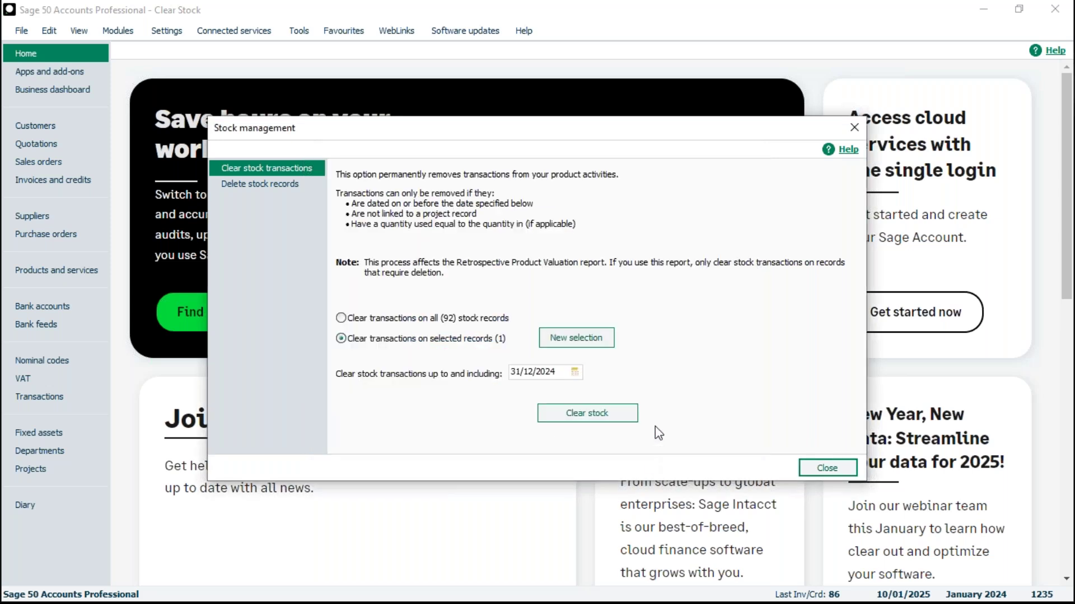
# Clear the selected product's stock transactions up to and including 10/01/2025, skipping the company backup.
pyautogui.click(575, 374)
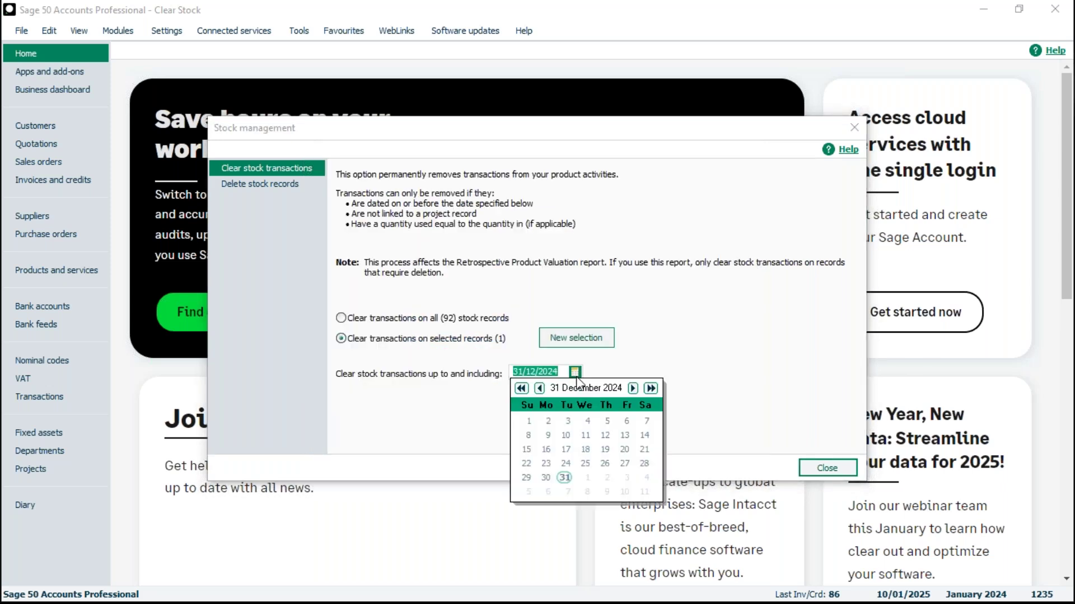
pyautogui.click(633, 387)
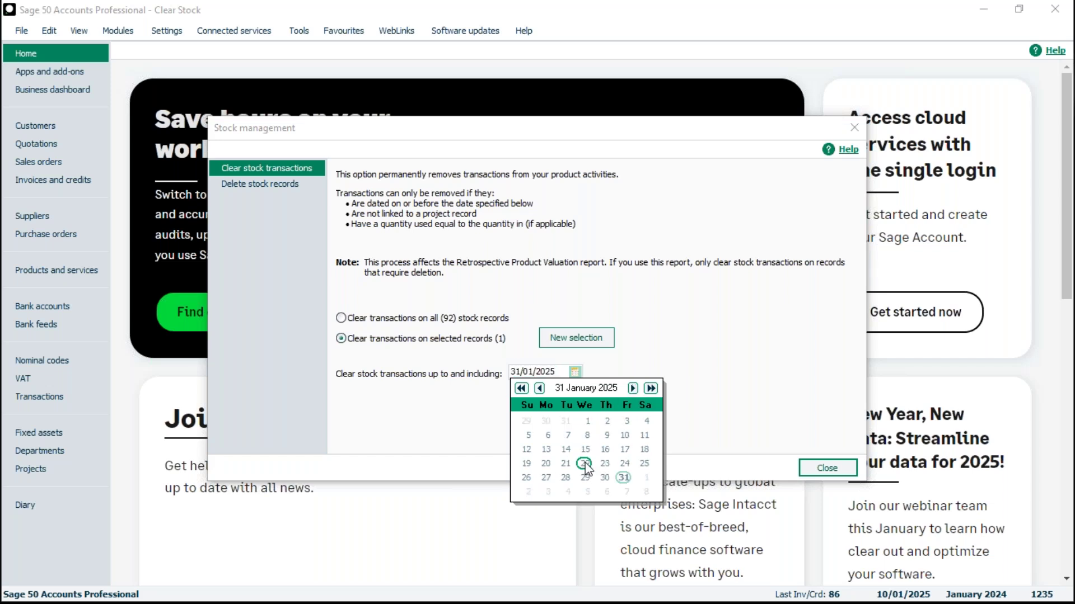
pyautogui.click(624, 435)
pyautogui.click(626, 436)
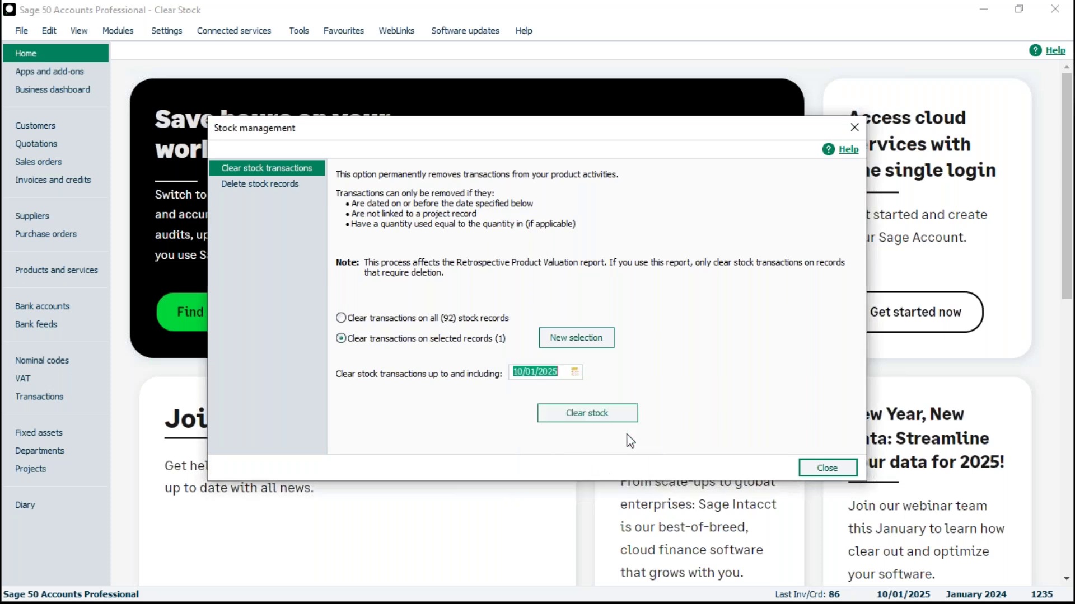
pyautogui.click(589, 417)
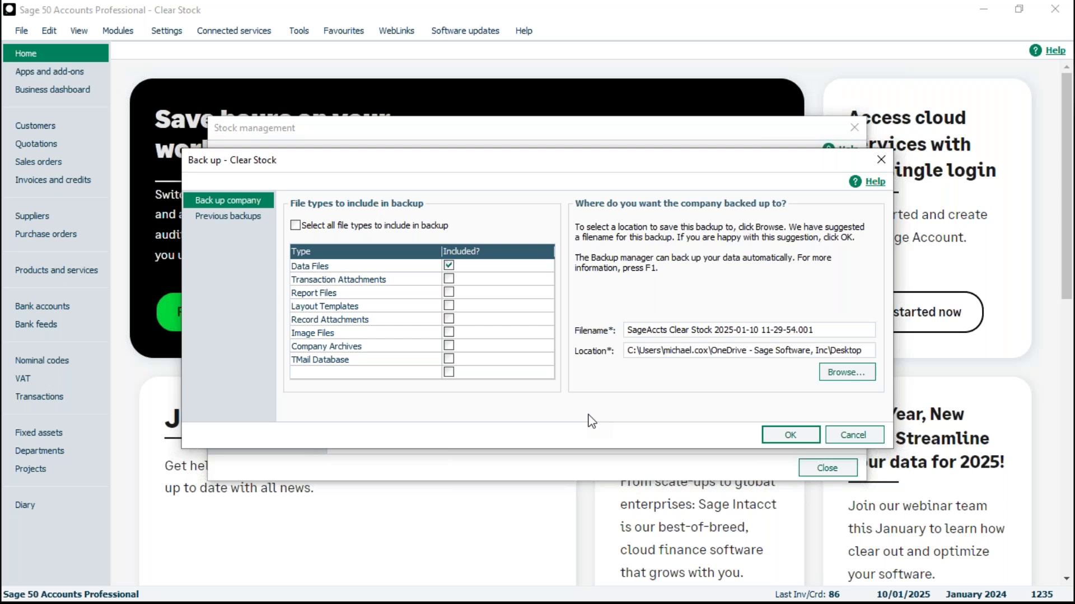
pyautogui.click(847, 437)
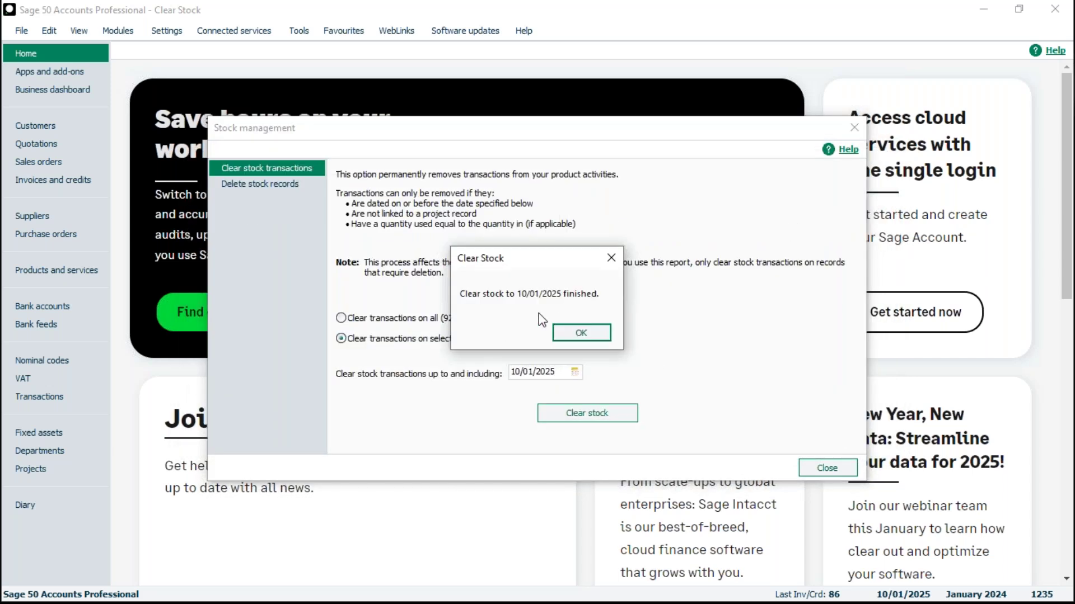
pyautogui.click(580, 330)
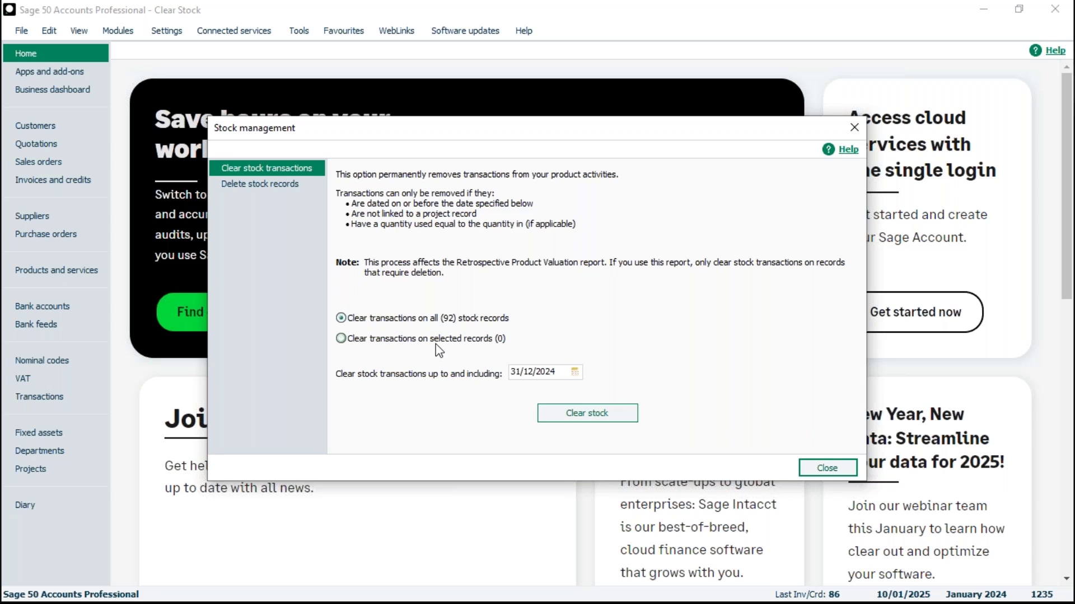
# Select only product 1-STK again for clearing and set the clear-up-to date to 10/01/2025.
pyautogui.click(344, 339)
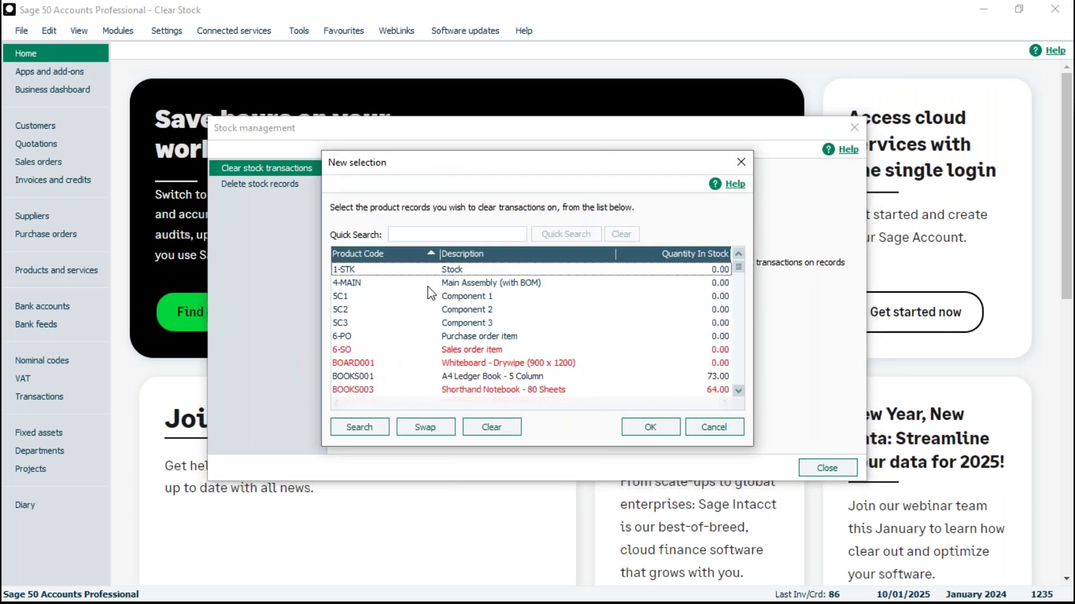
pyautogui.click(448, 268)
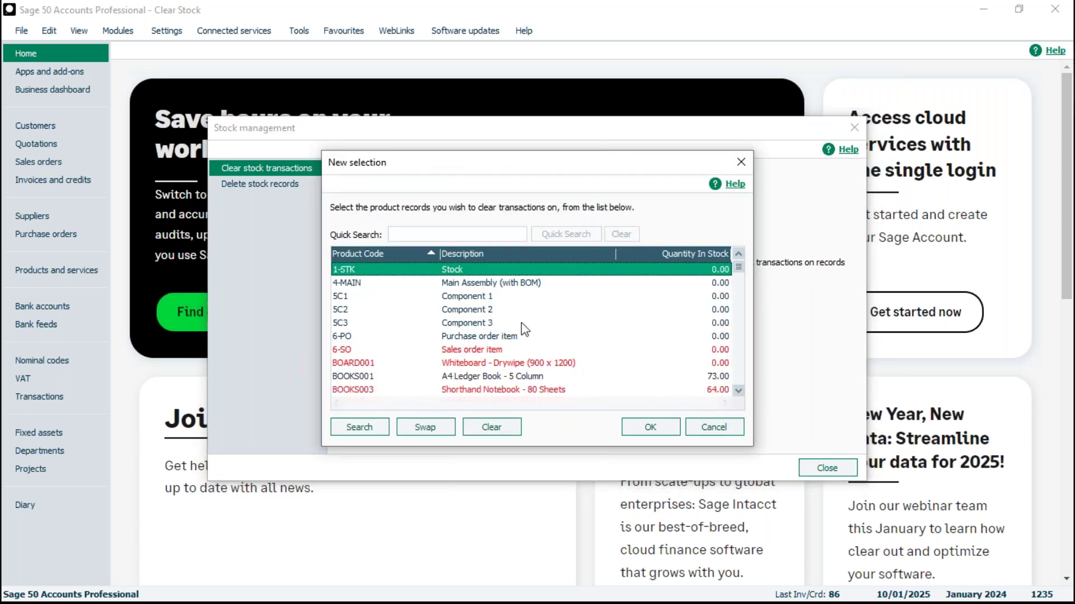
pyautogui.click(650, 427)
pyautogui.click(576, 372)
pyautogui.click(632, 388)
pyautogui.click(623, 436)
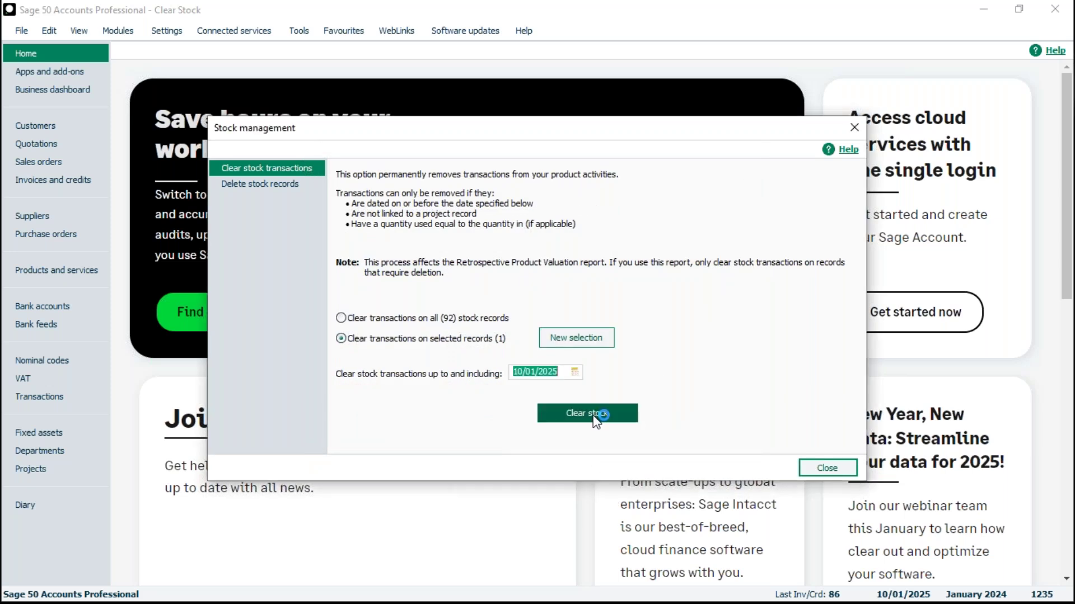
# Run the stock clearance with a backup of the company data files, then close Stock management.
pyautogui.click(596, 417)
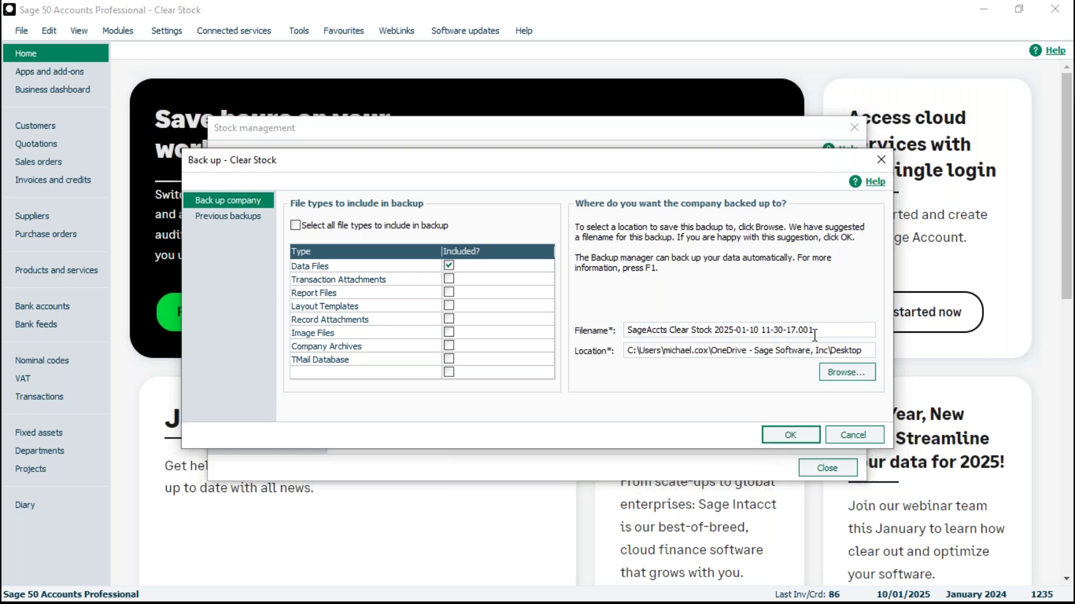
pyautogui.click(790, 436)
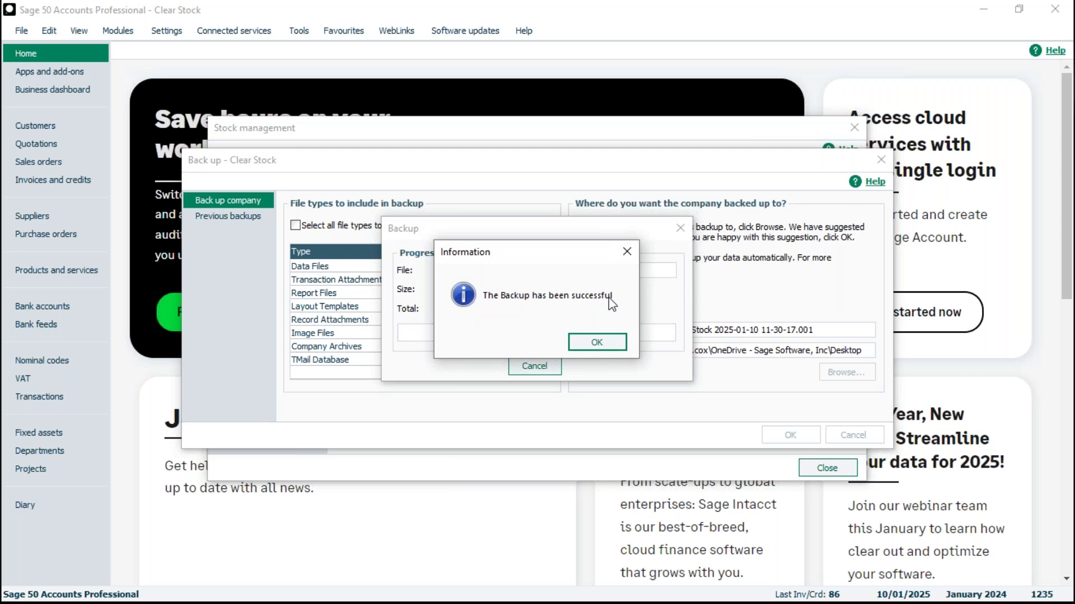
pyautogui.click(596, 343)
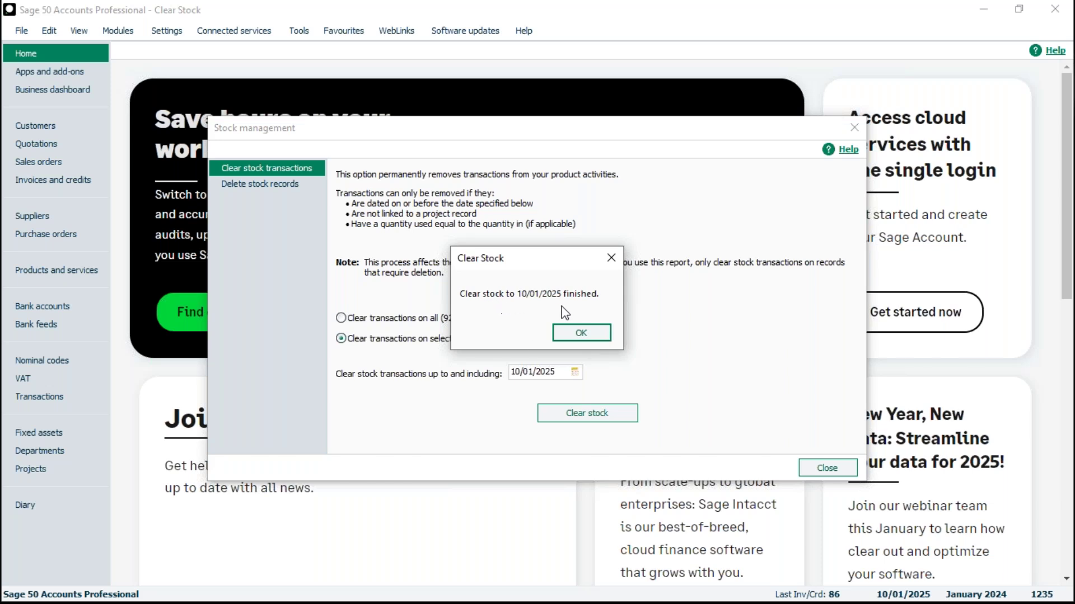
pyautogui.click(580, 333)
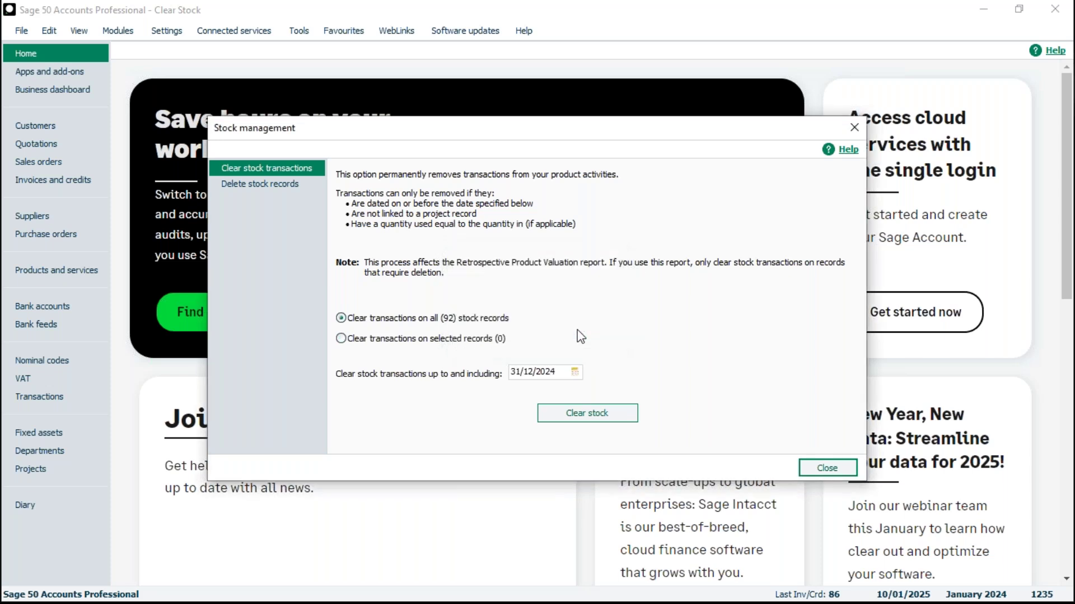
pyautogui.click(820, 473)
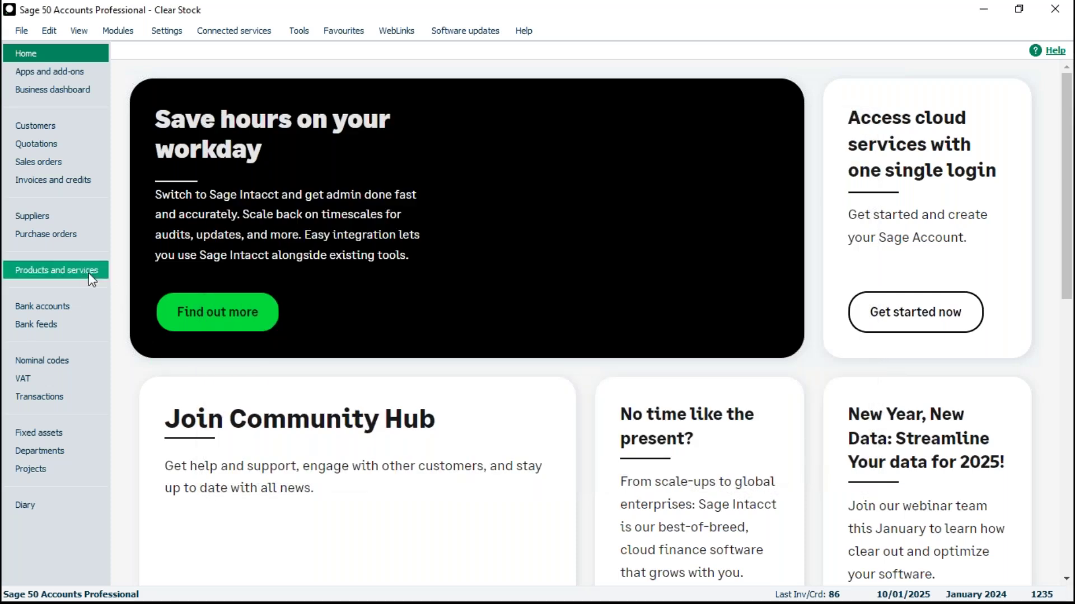
# Review the transaction activity of product 1-STK in its record, close the record, and deselect the product.
pyautogui.click(36, 270)
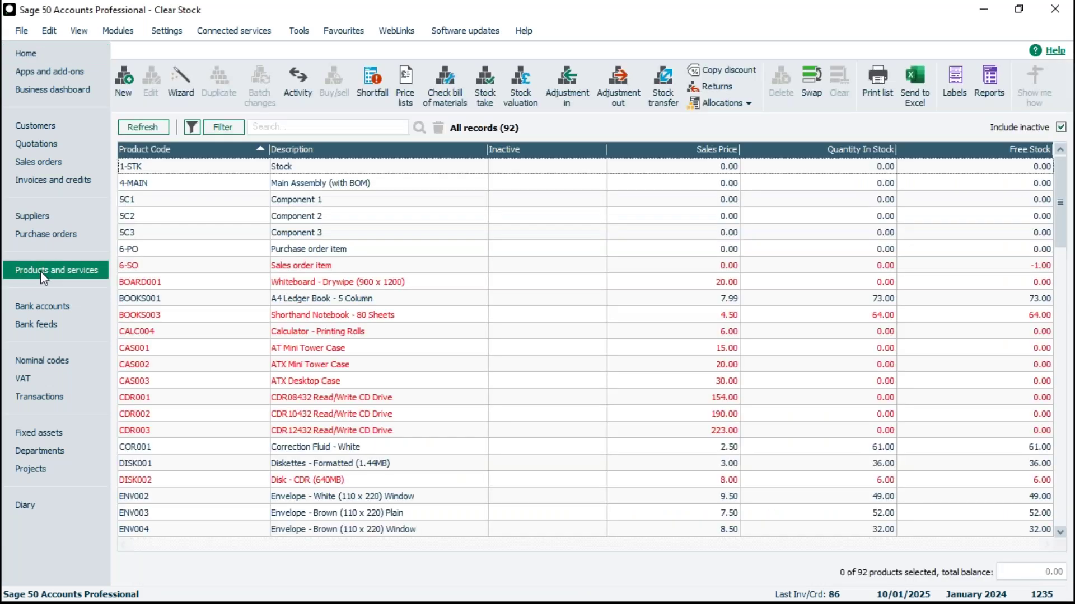
pyautogui.click(287, 168)
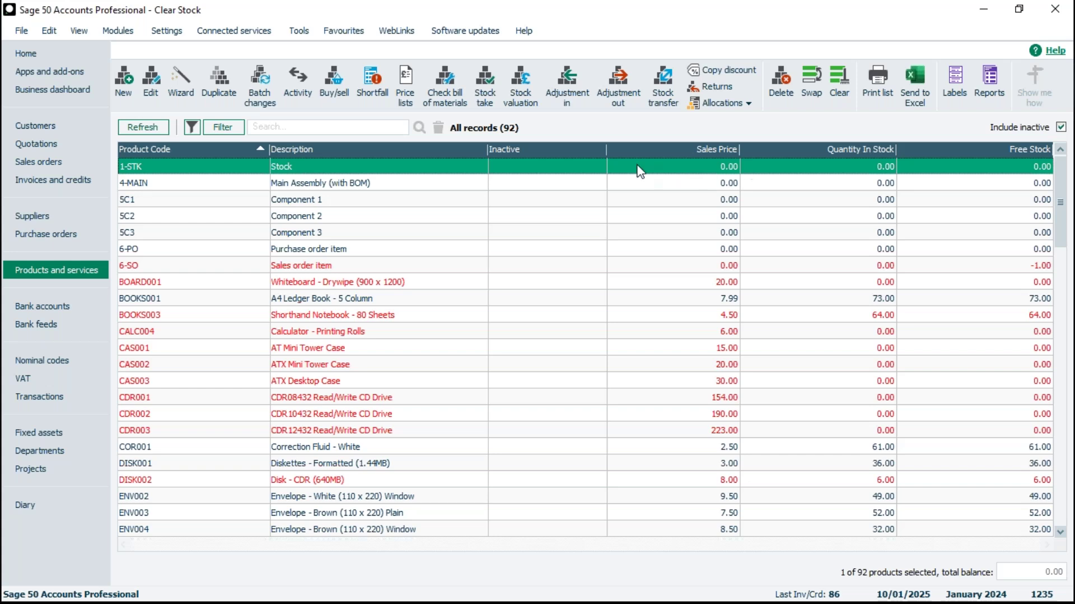
pyautogui.doubleClick(323, 171)
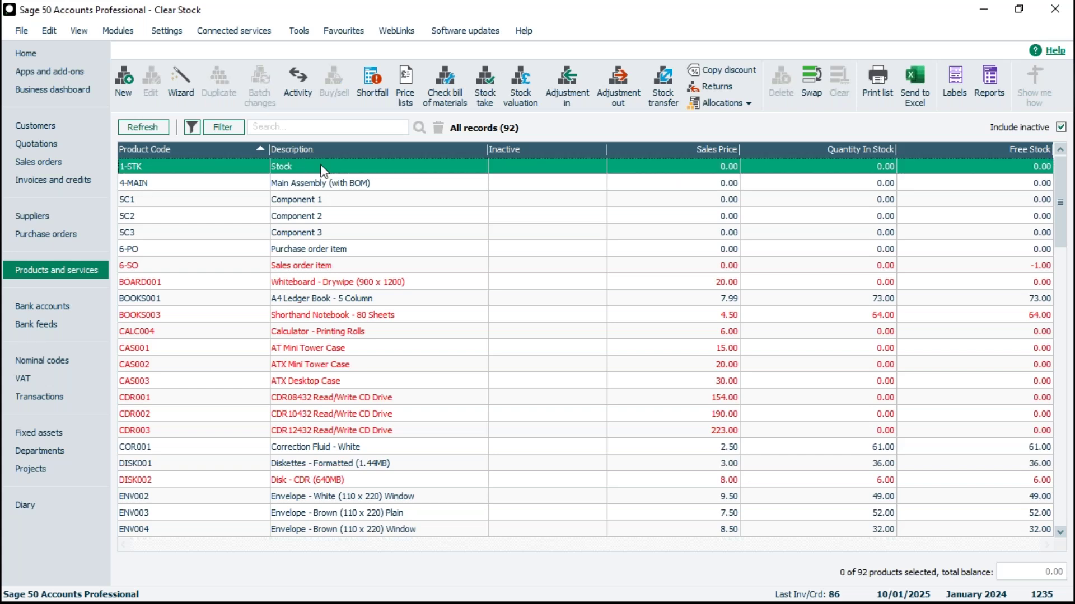
pyautogui.click(46, 225)
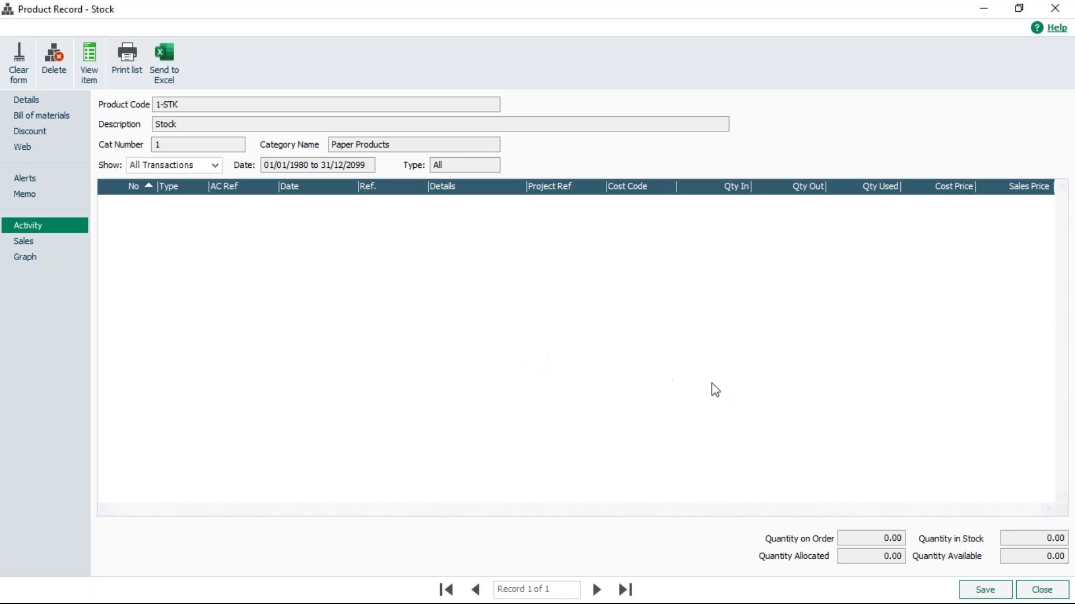
pyautogui.click(1043, 595)
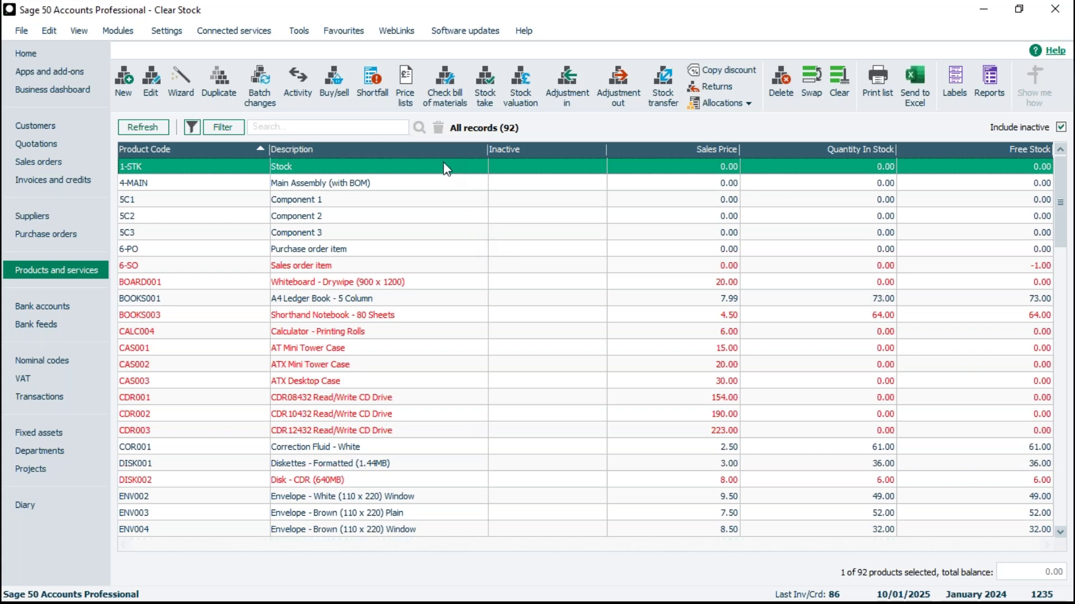
pyautogui.click(544, 169)
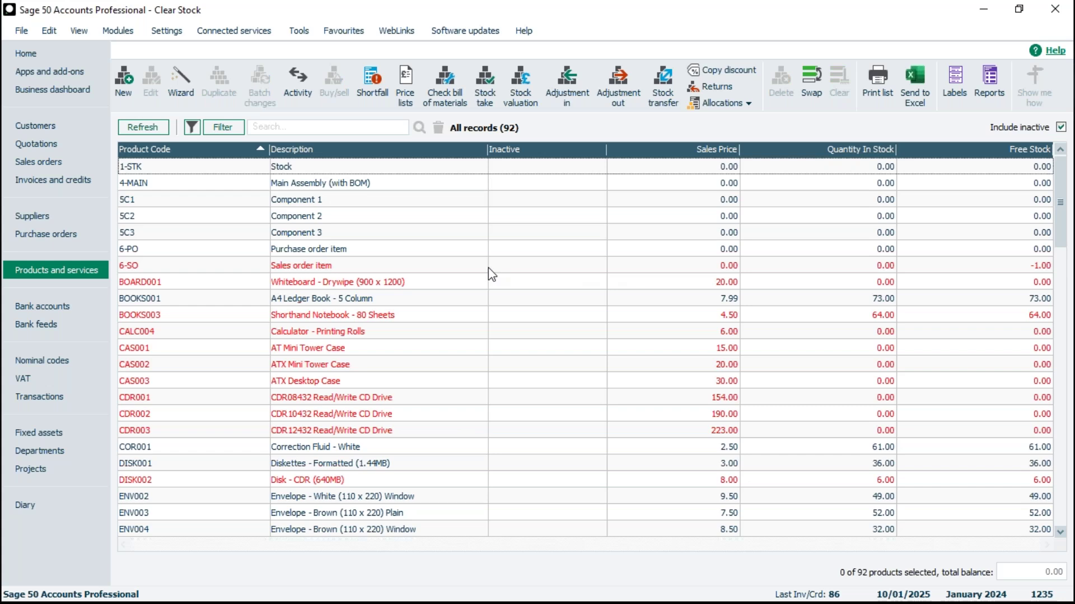
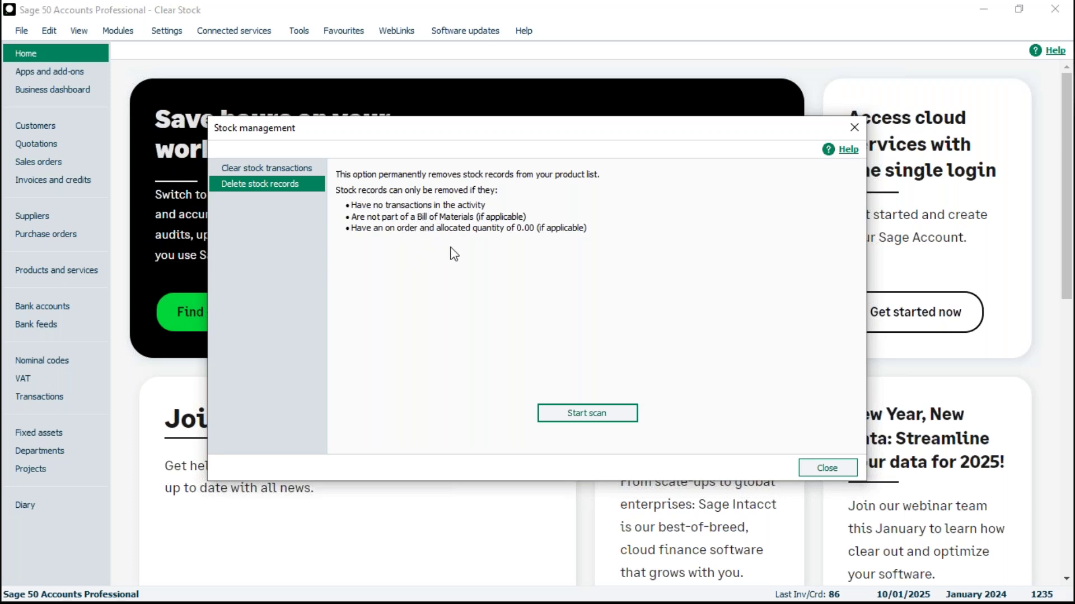
# Scan for stock records that can be deleted, backing up the company data files first.
pyautogui.click(597, 420)
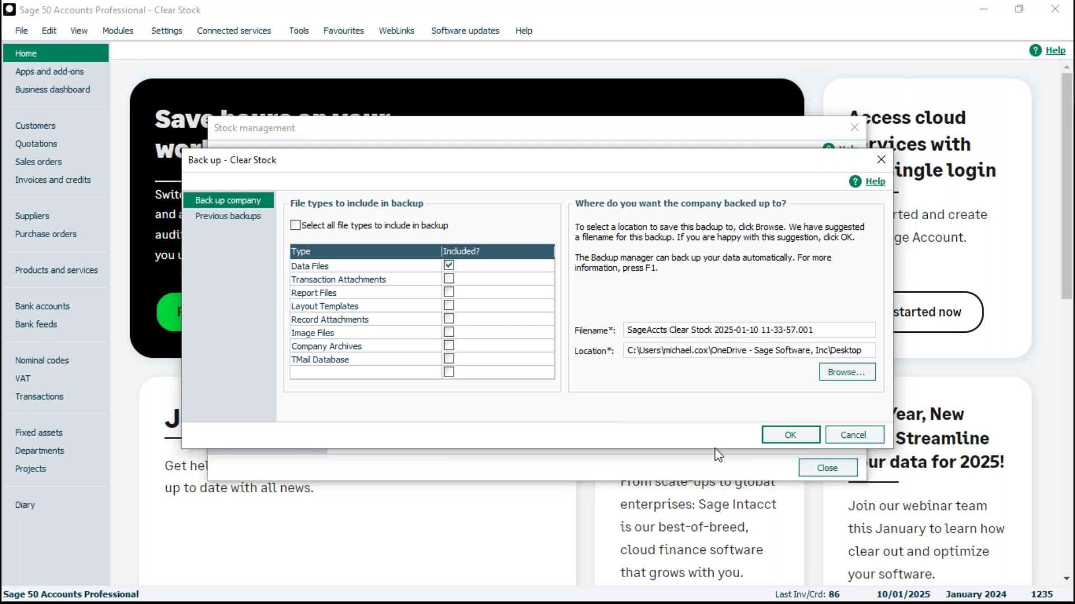
pyautogui.click(786, 435)
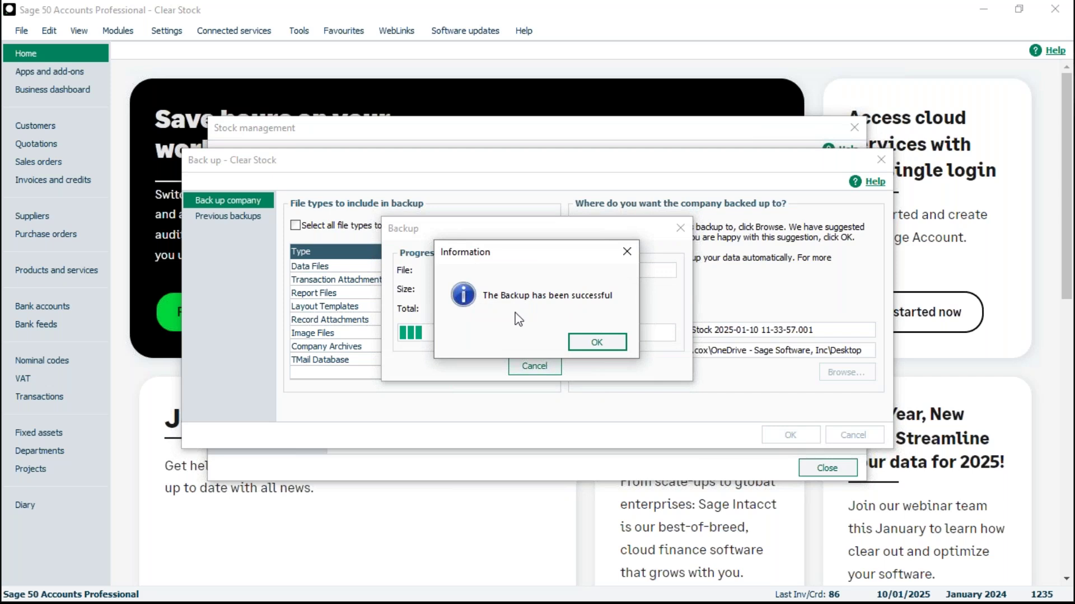
pyautogui.click(596, 344)
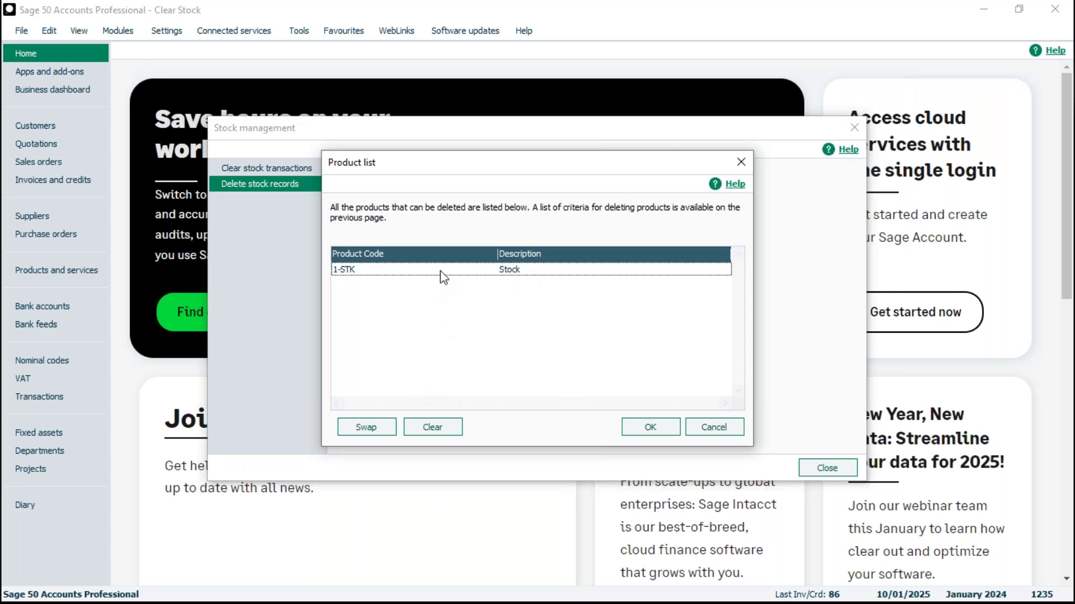
# Permanently delete the listed stock record 1-STK and close Stock management.
pyautogui.click(372, 430)
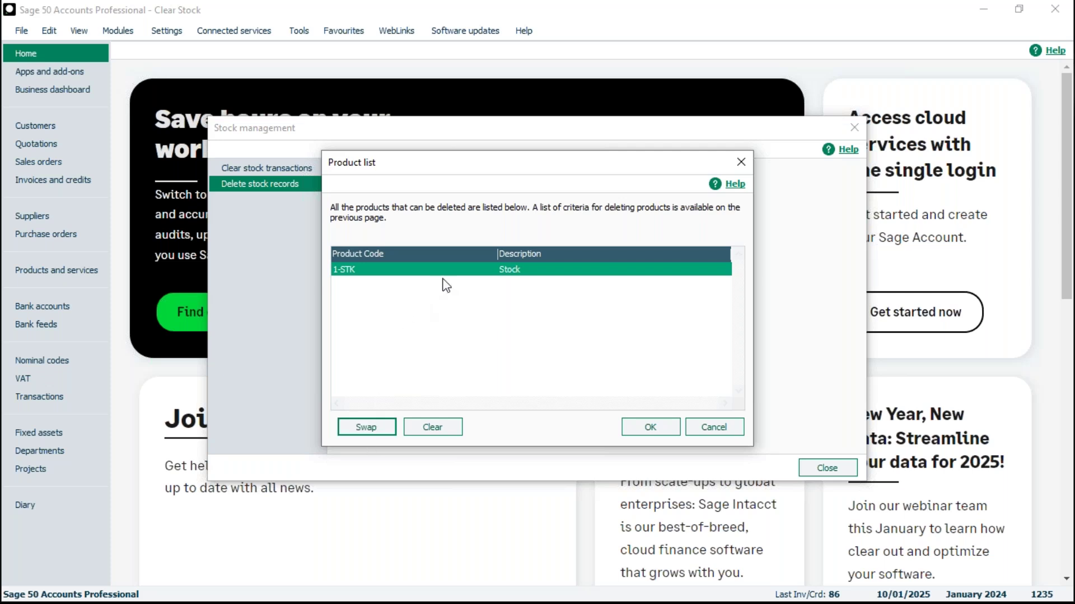
pyautogui.click(650, 430)
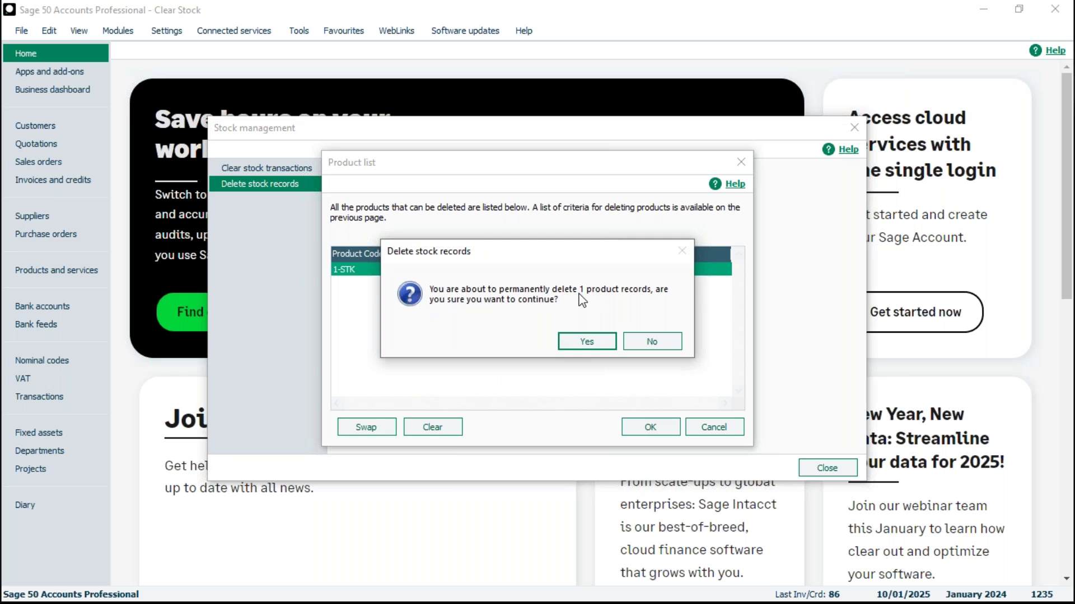
pyautogui.click(588, 343)
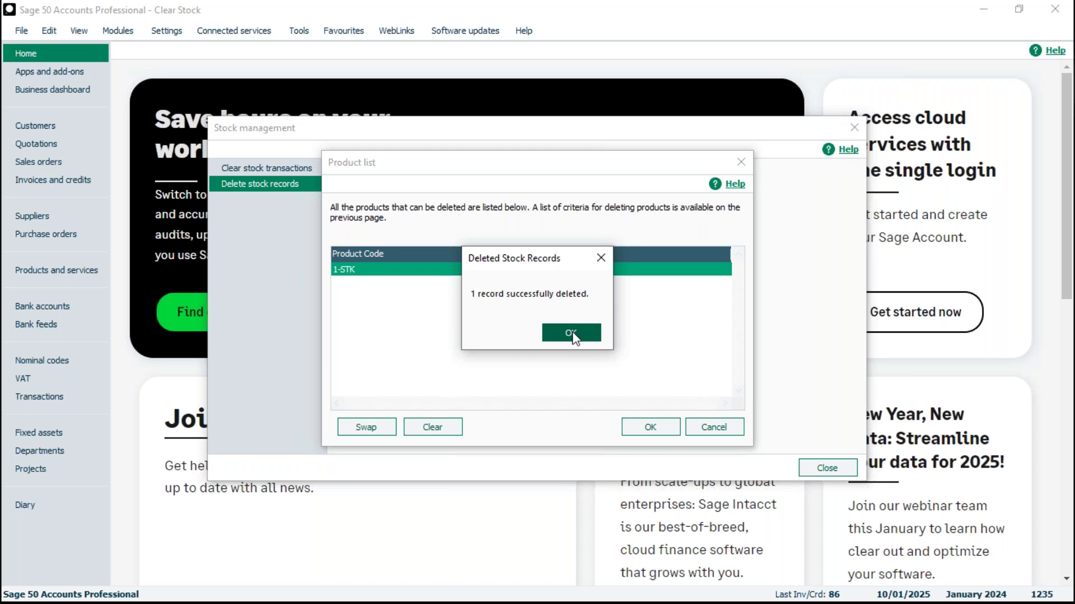
pyautogui.click(572, 333)
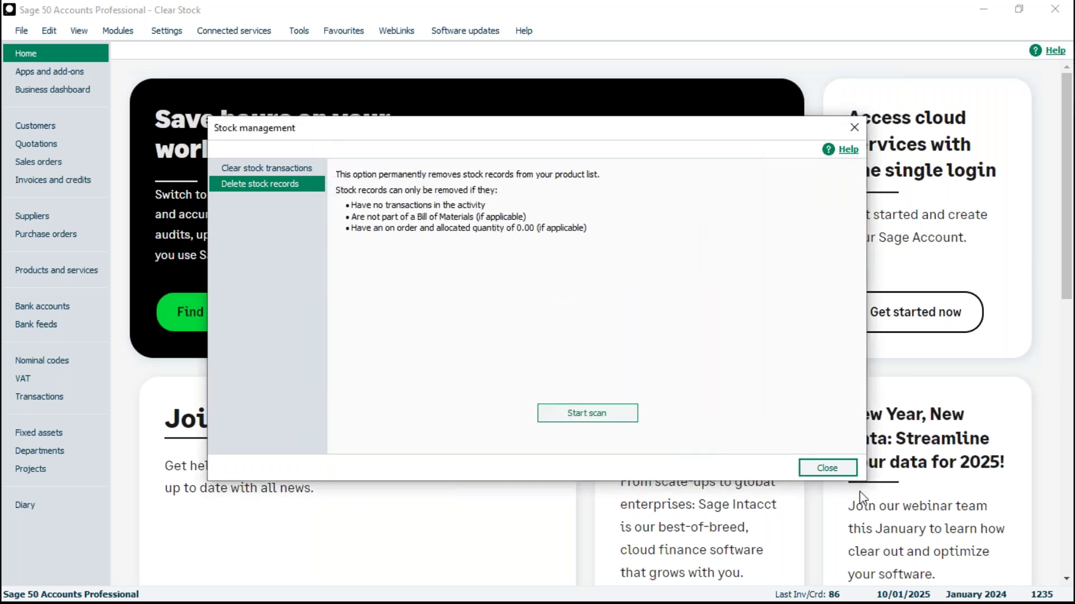
pyautogui.click(827, 468)
# Open the record of product 4-MAIN from the product list and review its activity and bill of materials.
pyautogui.click(32, 271)
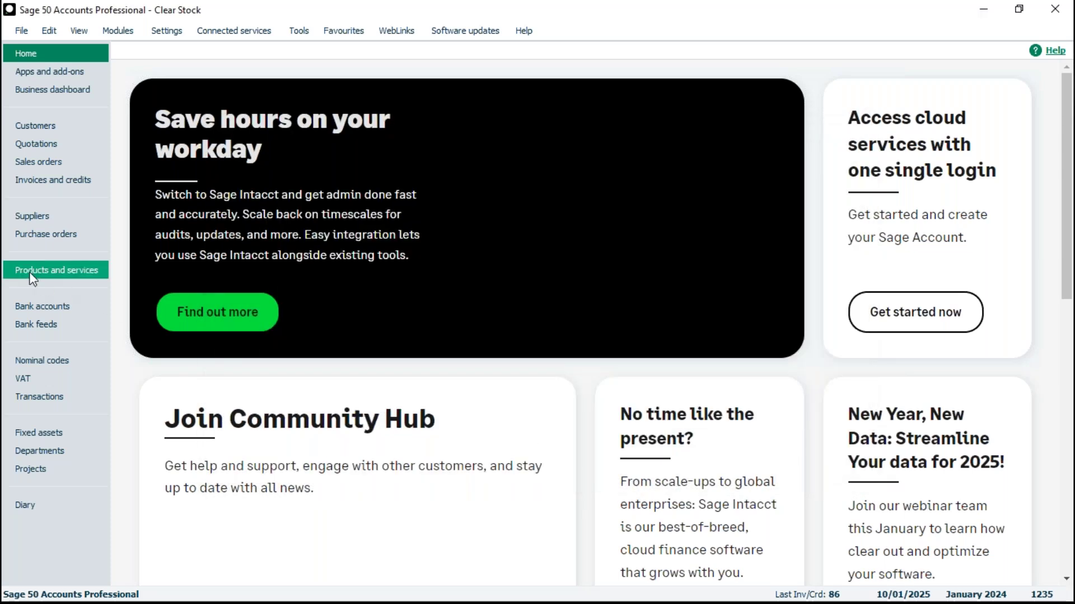
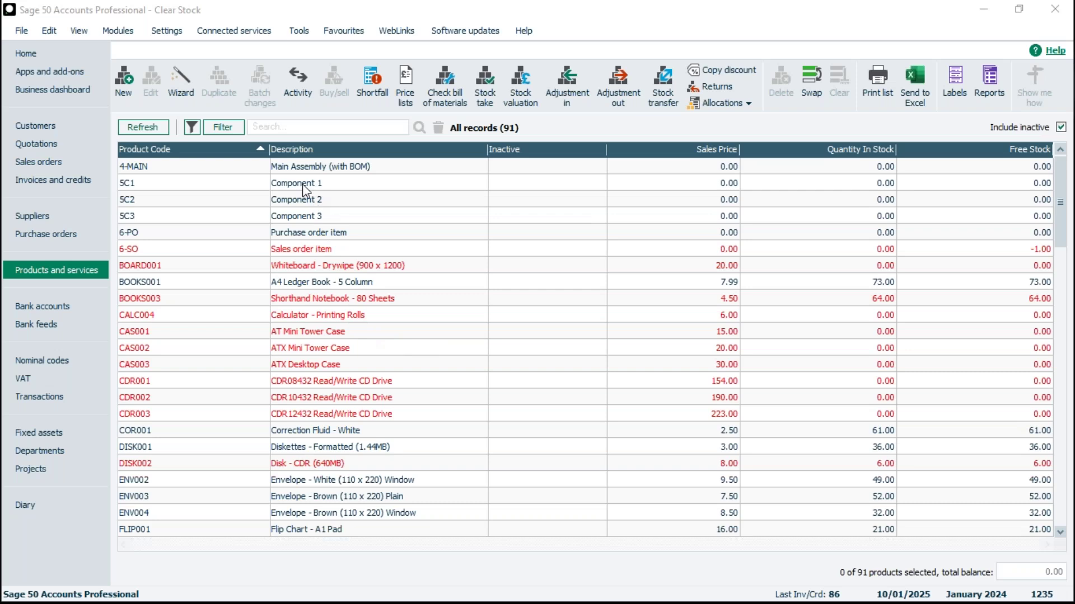
pyautogui.click(307, 168)
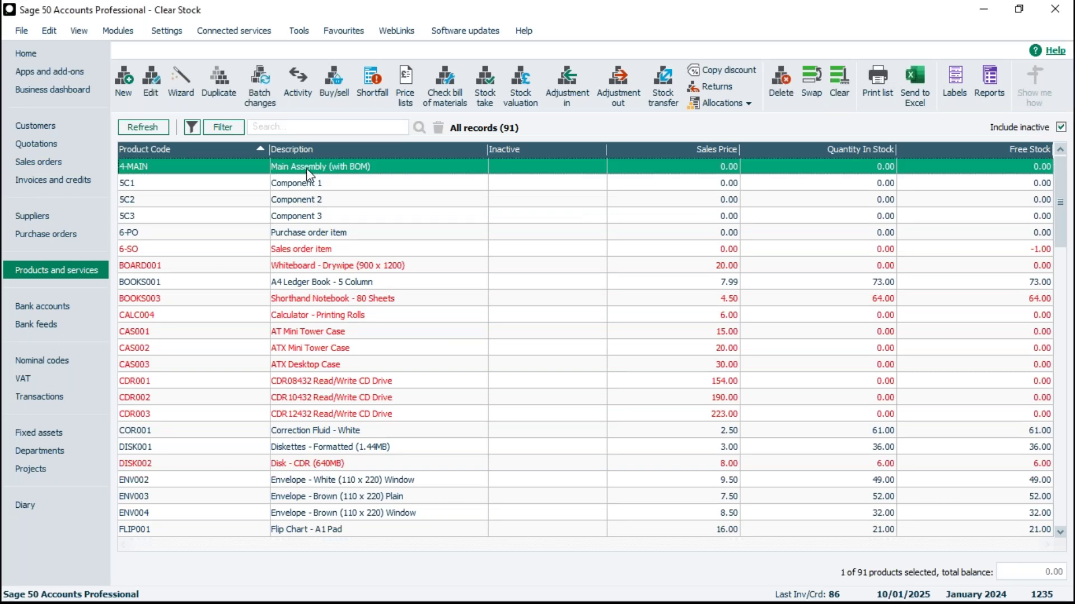
pyautogui.doubleClick(307, 168)
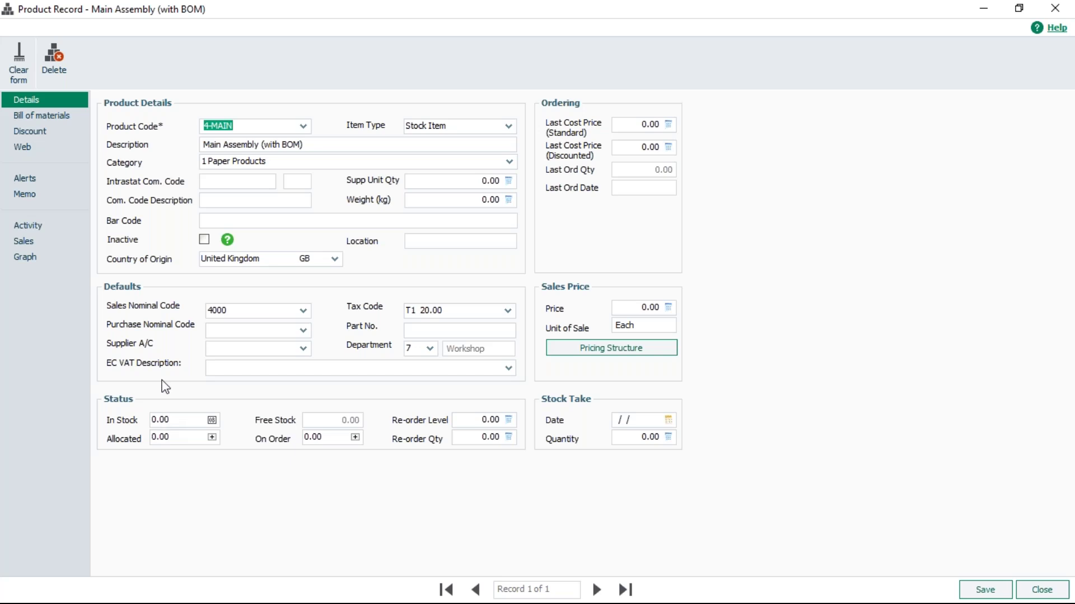
pyautogui.click(41, 223)
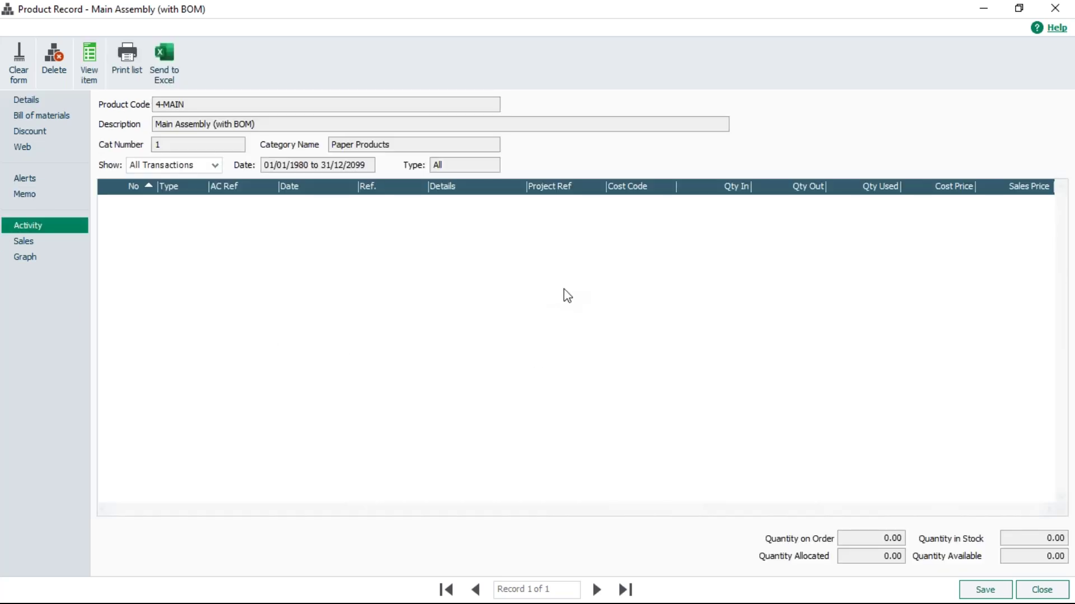
pyautogui.click(39, 116)
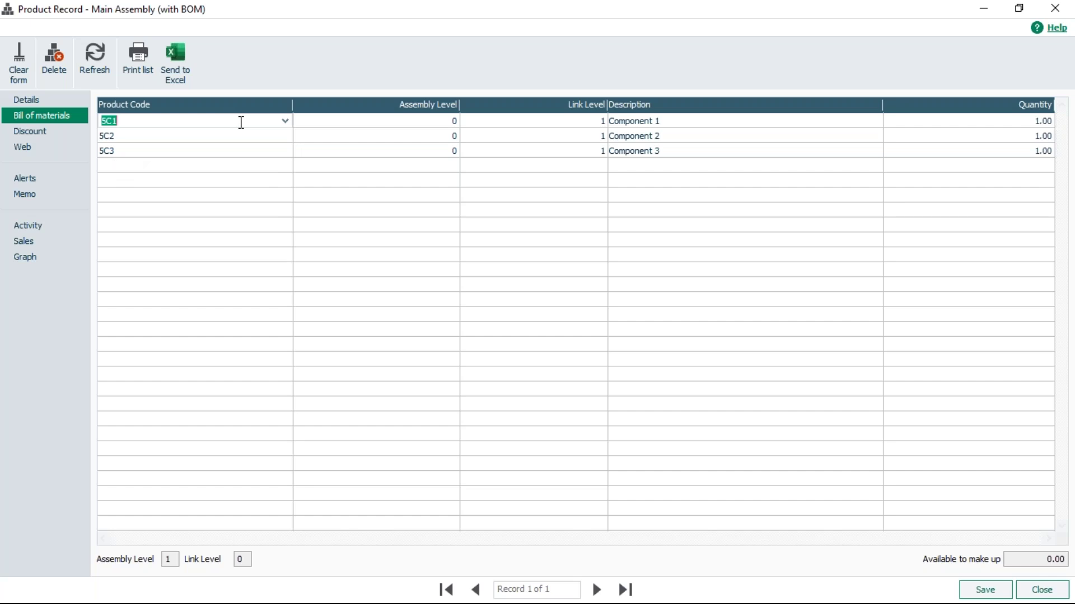
# Remove Component 3 from the bill of materials of 4-MAIN, then save and close the record.
pyautogui.click(254, 155)
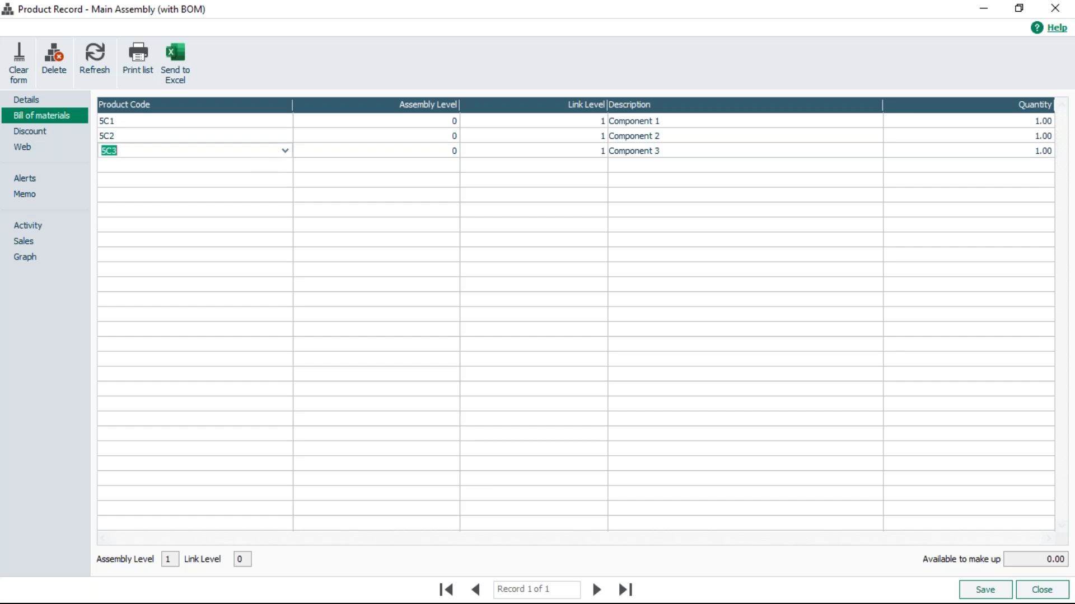
pyautogui.press('BackSpace')
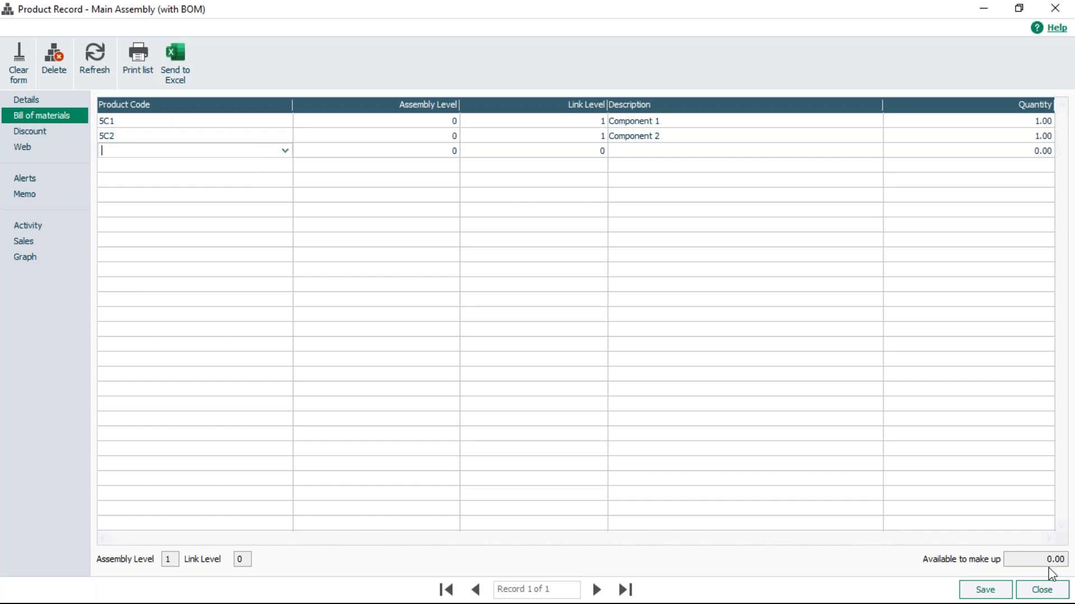
pyautogui.click(1006, 592)
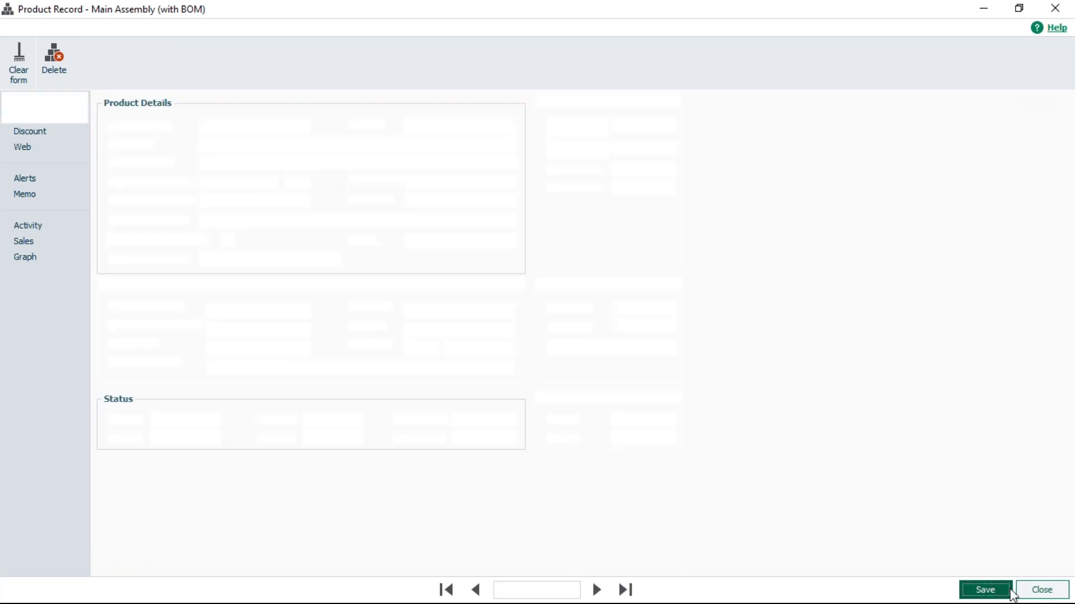
pyautogui.click(1042, 590)
# Open the Component 1 product record, check its bill of materials and link level, and close it.
pyautogui.click(301, 188)
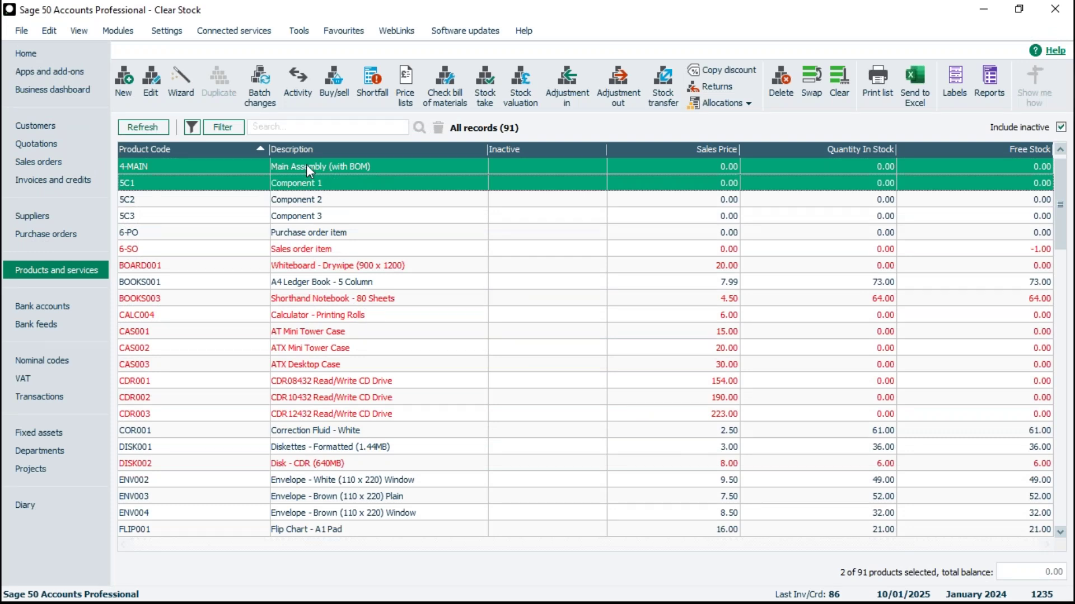
pyautogui.click(309, 168)
pyautogui.doubleClick(291, 183)
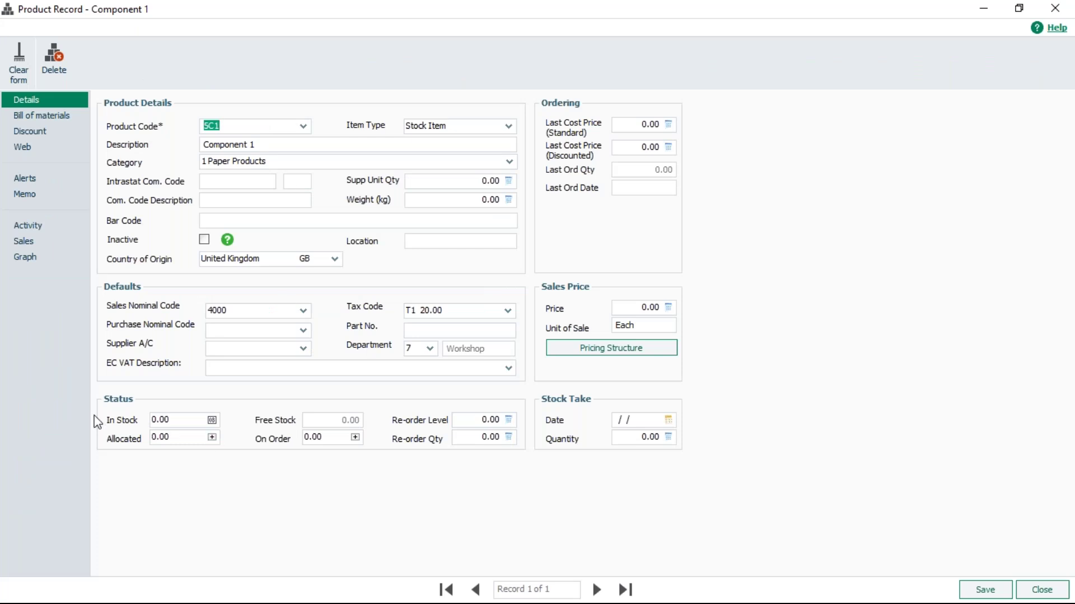
pyautogui.click(34, 114)
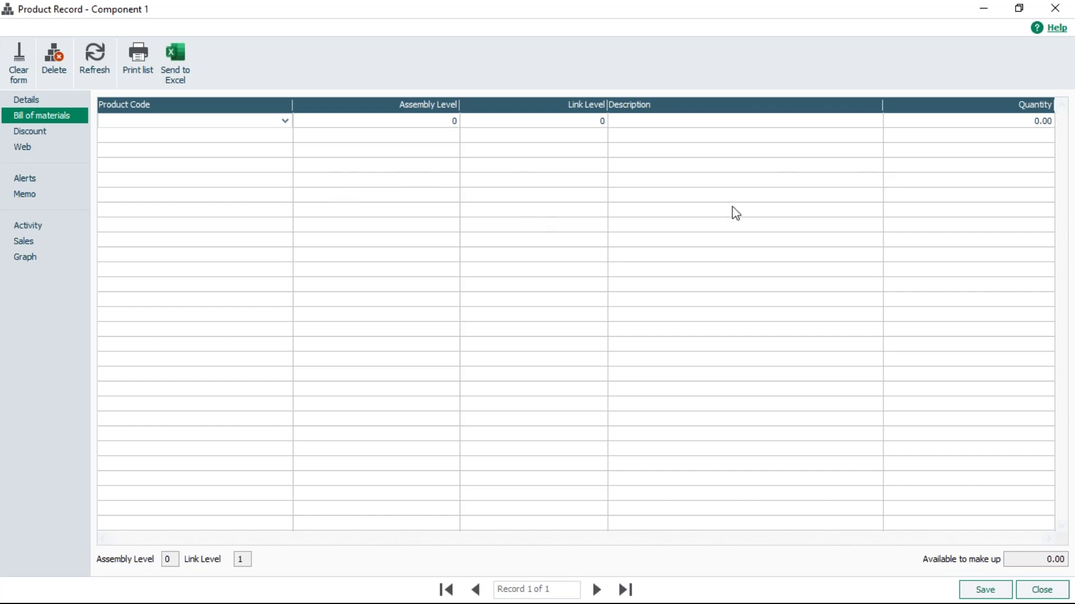
pyautogui.click(1042, 590)
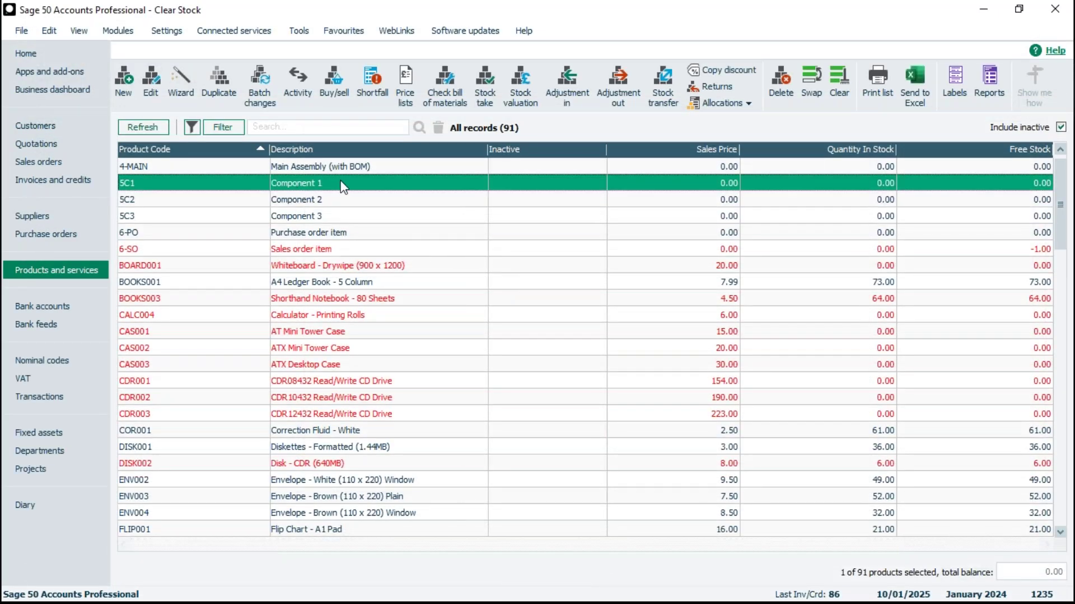
# Try to delete the Component 1 product record from the product list.
pyautogui.click(784, 89)
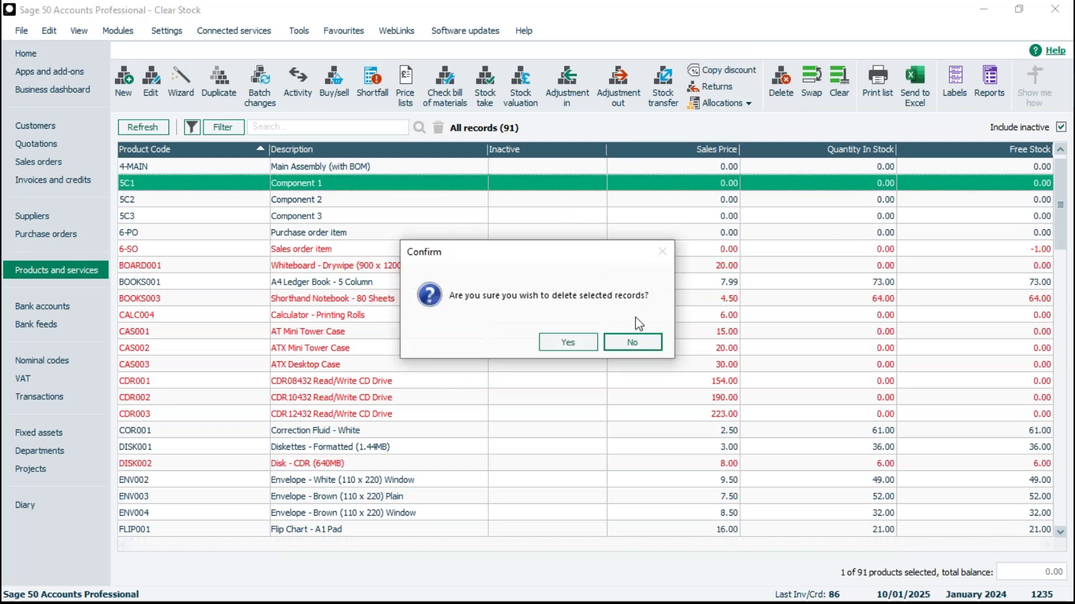
pyautogui.click(584, 347)
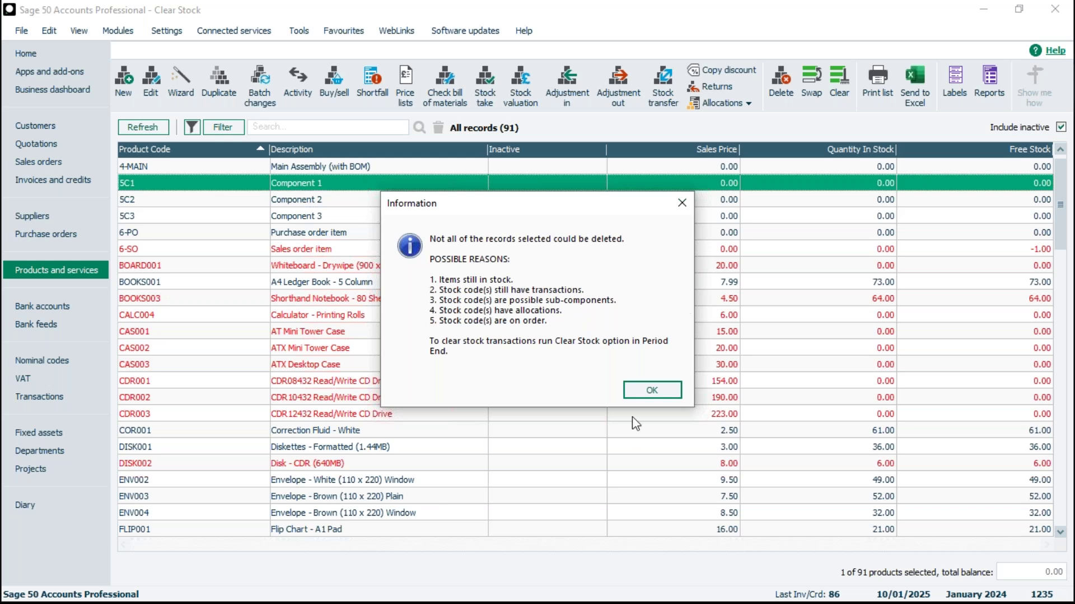
pyautogui.click(652, 391)
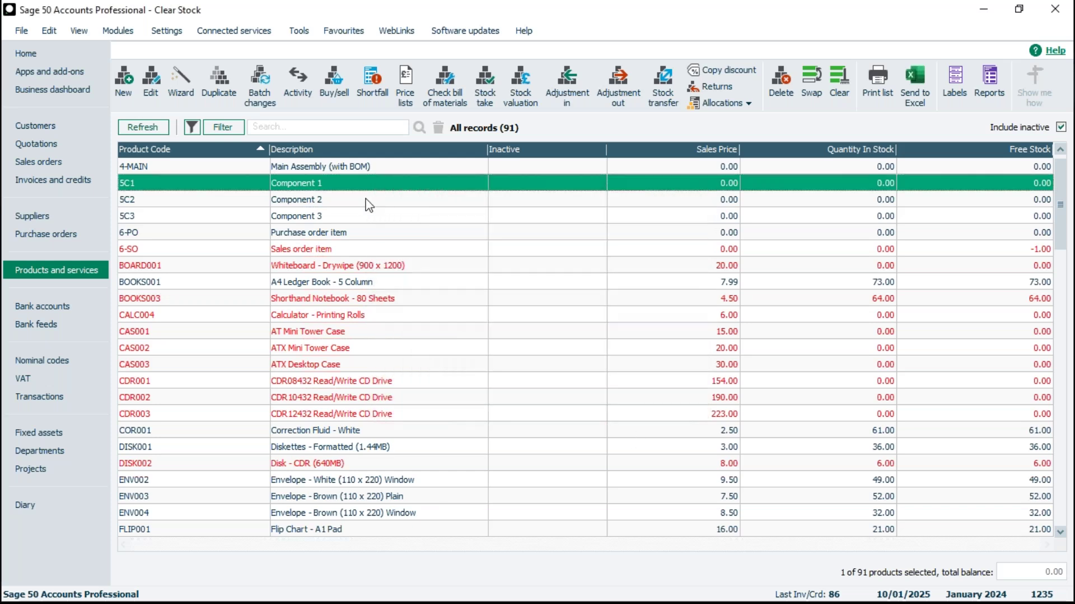
# Recheck the link level on Component 1's bill of materials and close the record.
pyautogui.doubleClick(359, 183)
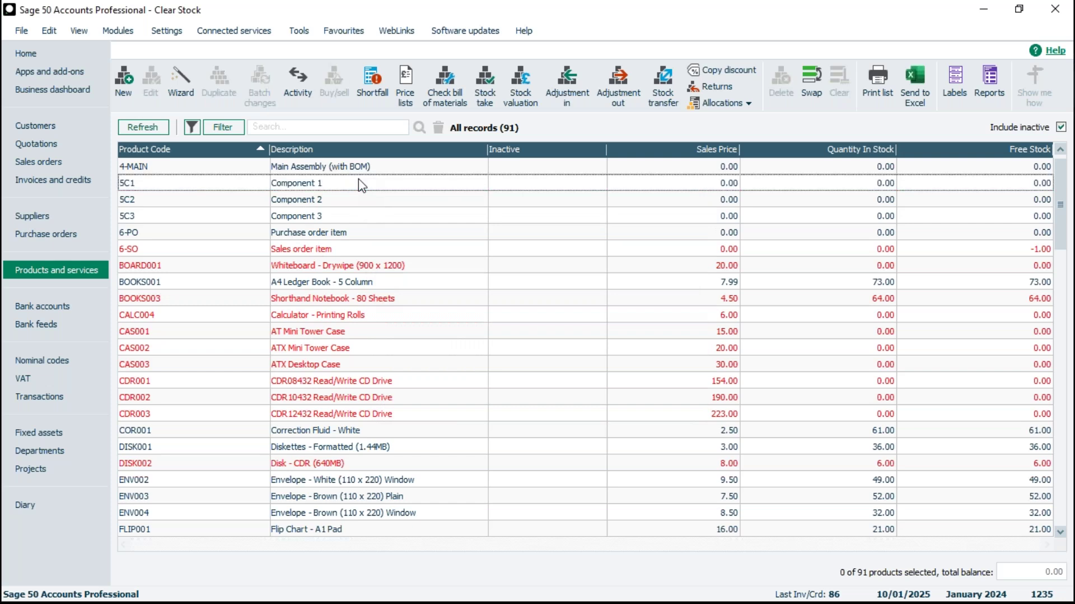
pyautogui.click(62, 116)
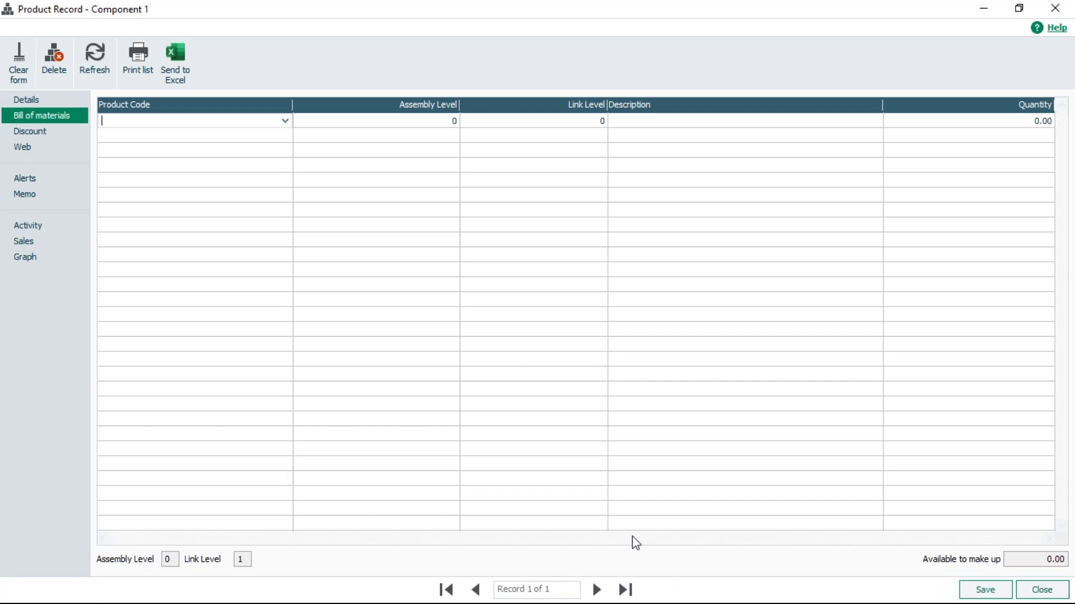
pyautogui.click(1040, 591)
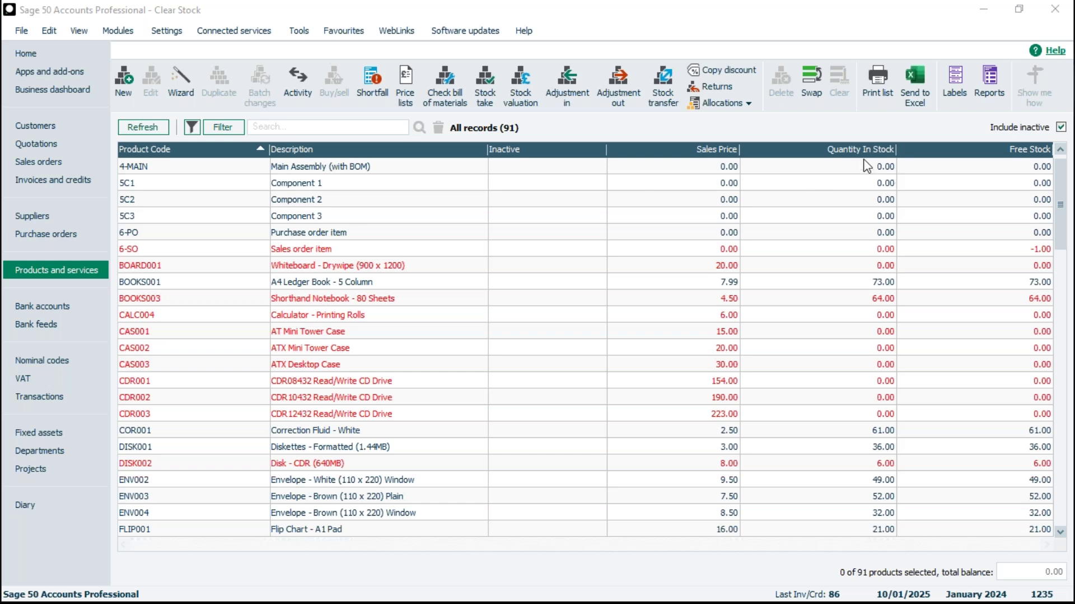
# Preview the Reverse Product Explosion Report for stock categories 1 to 999, check which parent product uses Component 1, and close the reports.
pyautogui.click(994, 78)
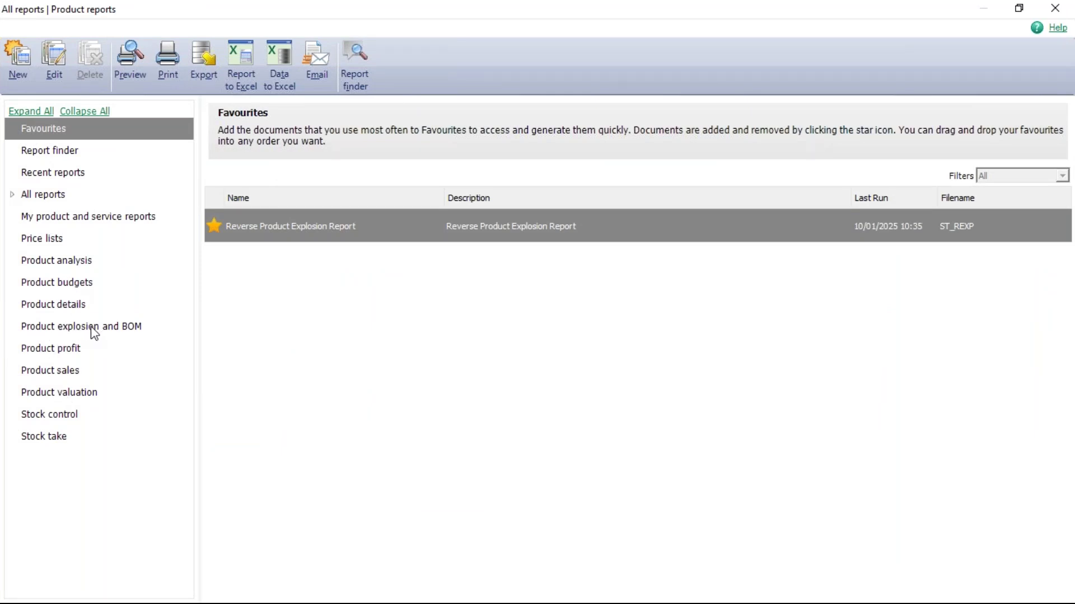
pyautogui.click(134, 331)
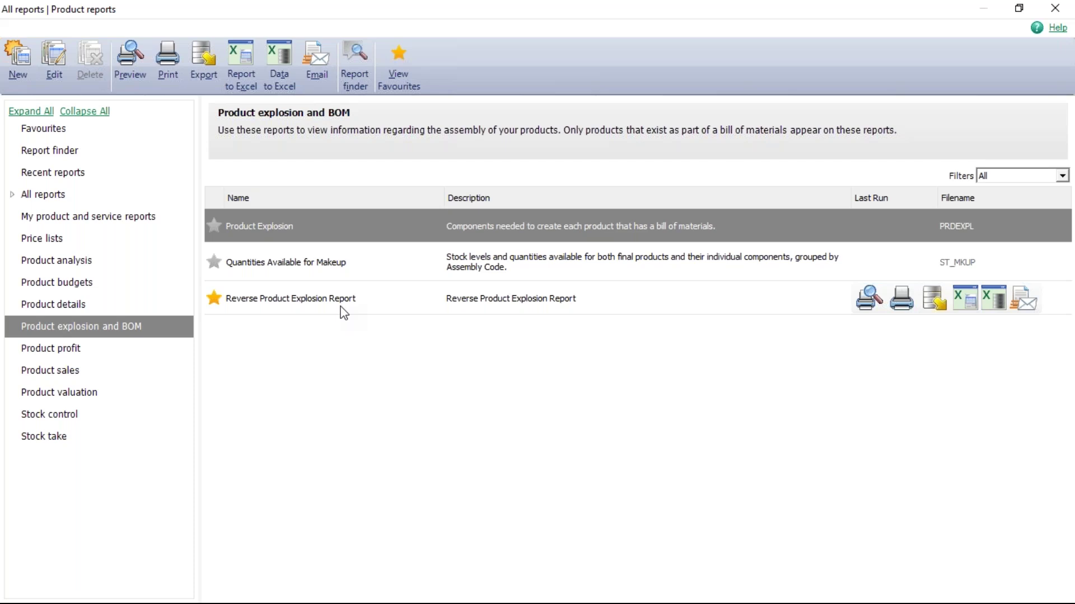
pyautogui.click(869, 298)
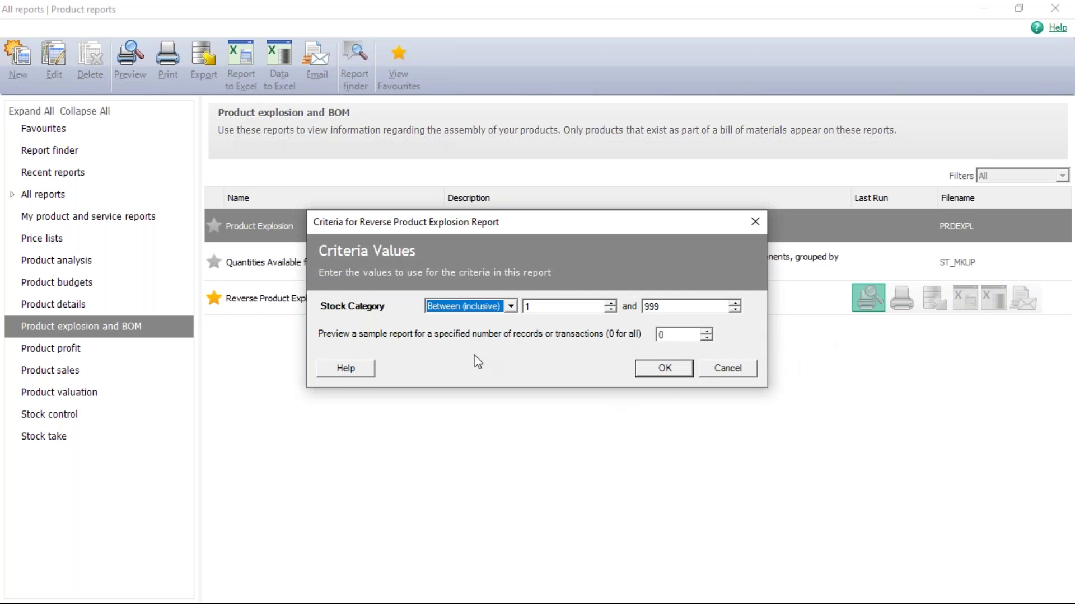
pyautogui.click(667, 372)
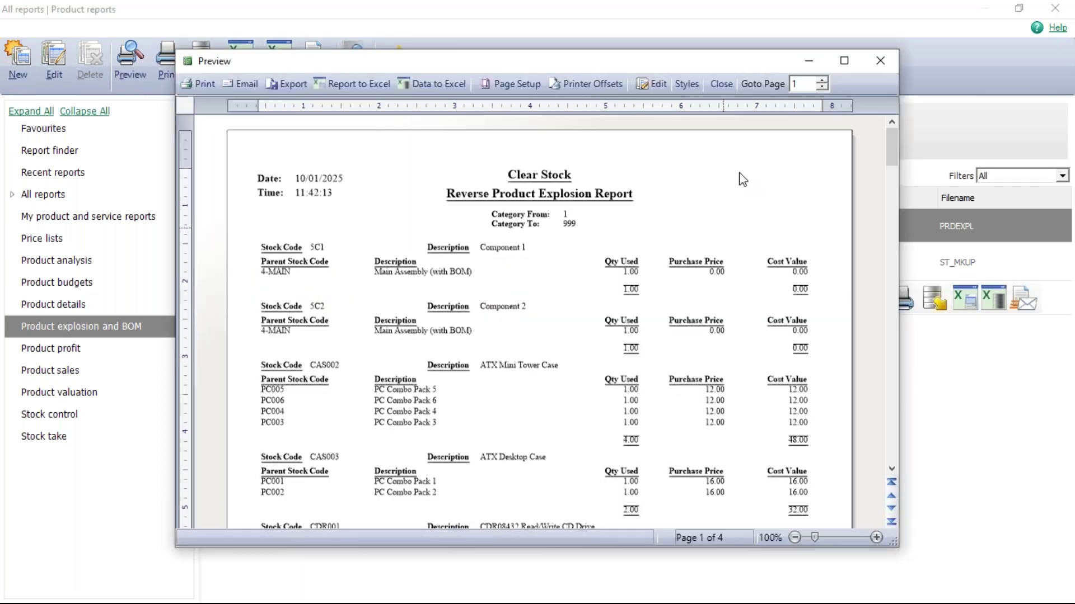
pyautogui.click(844, 61)
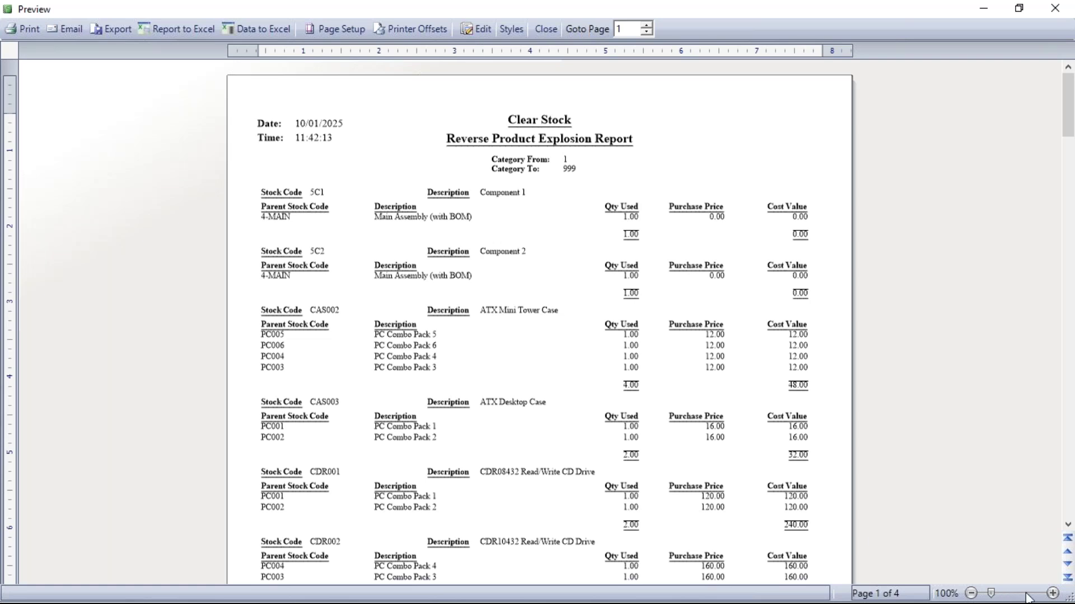
pyautogui.click(1052, 593)
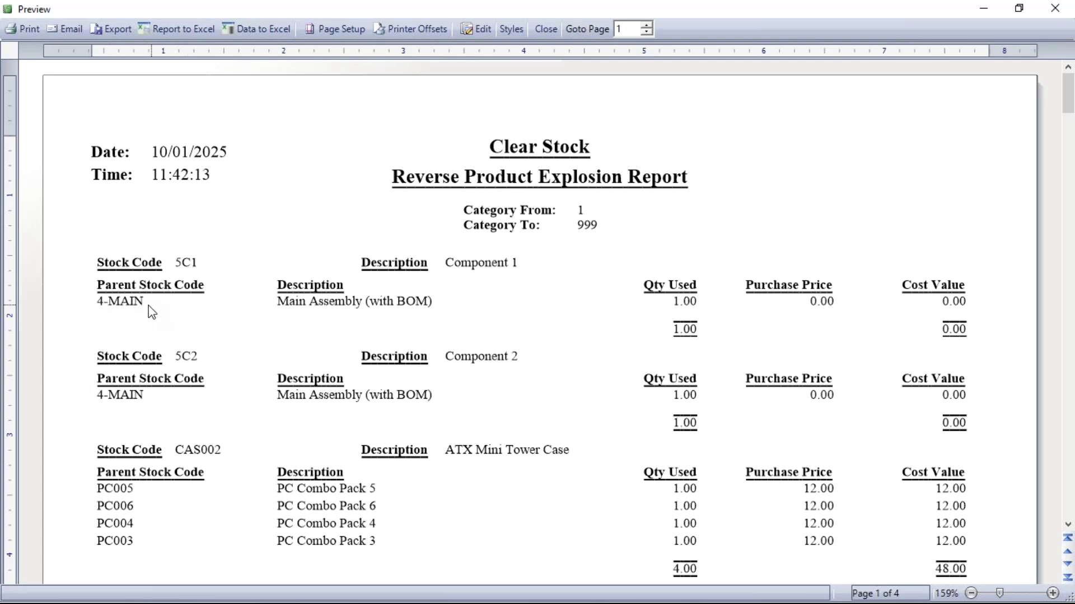
pyautogui.click(545, 31)
pyautogui.click(1052, 9)
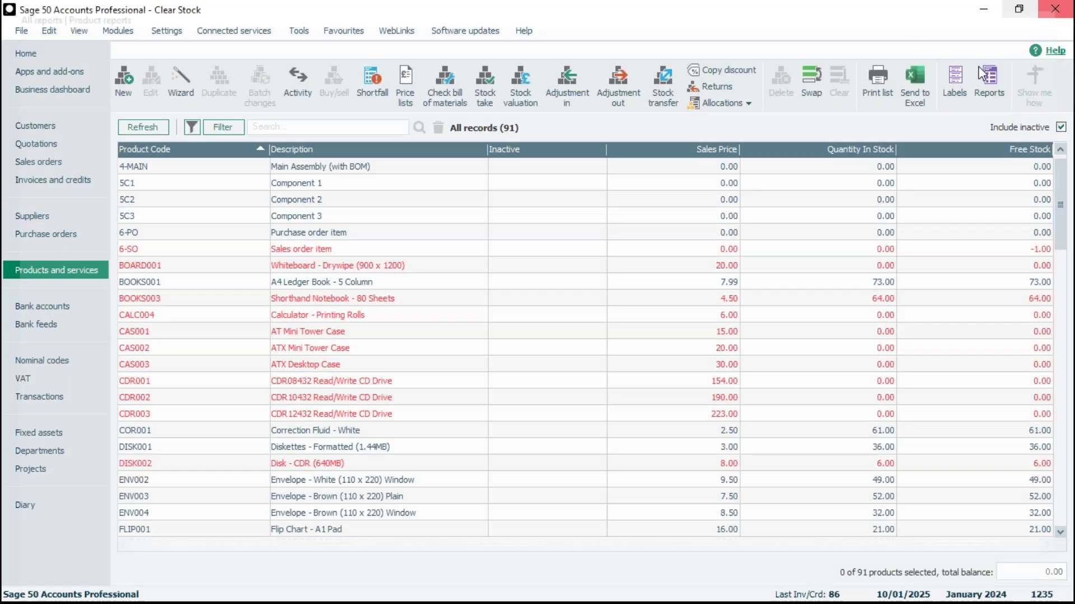
# Remove both components from the Main Assembly (with BOM) product's bill of materials, save the record and close it.
pyautogui.click(139, 170)
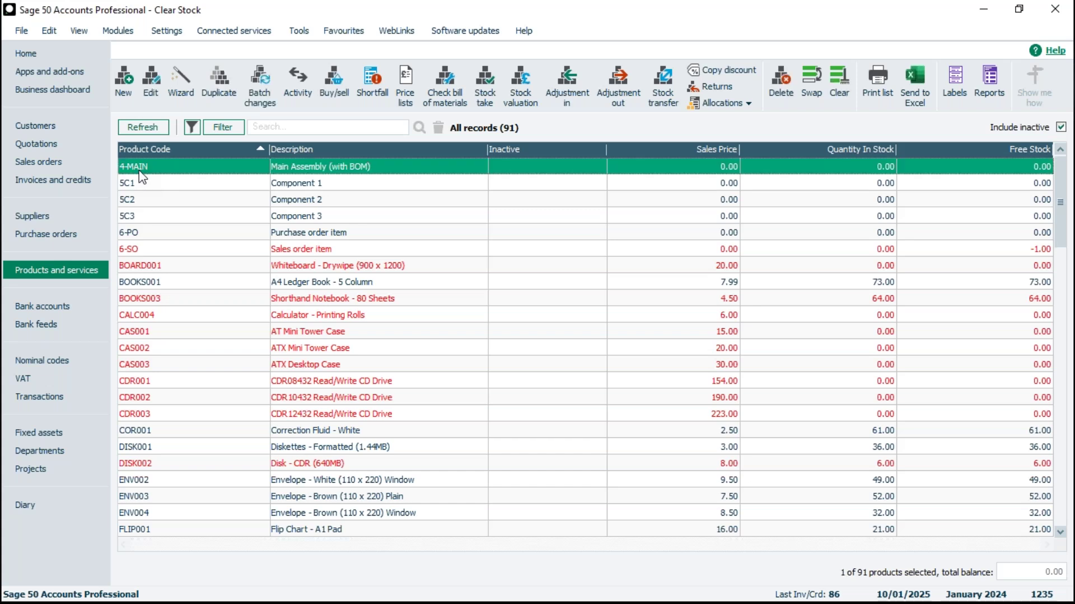
pyautogui.doubleClick(318, 168)
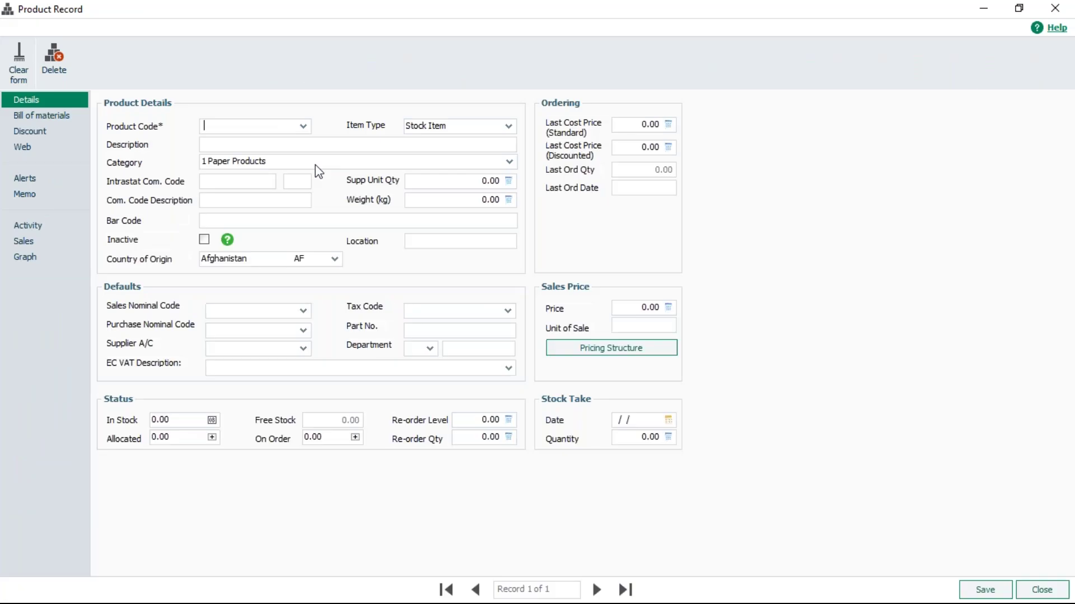
pyautogui.click(29, 117)
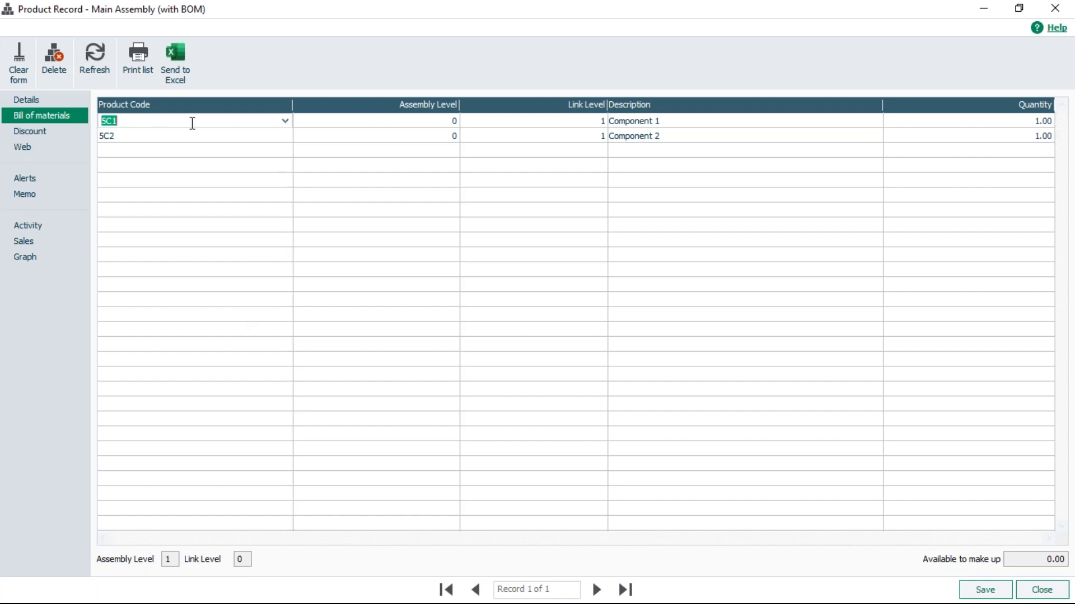
pyautogui.press('F8')
pyautogui.press('F8')
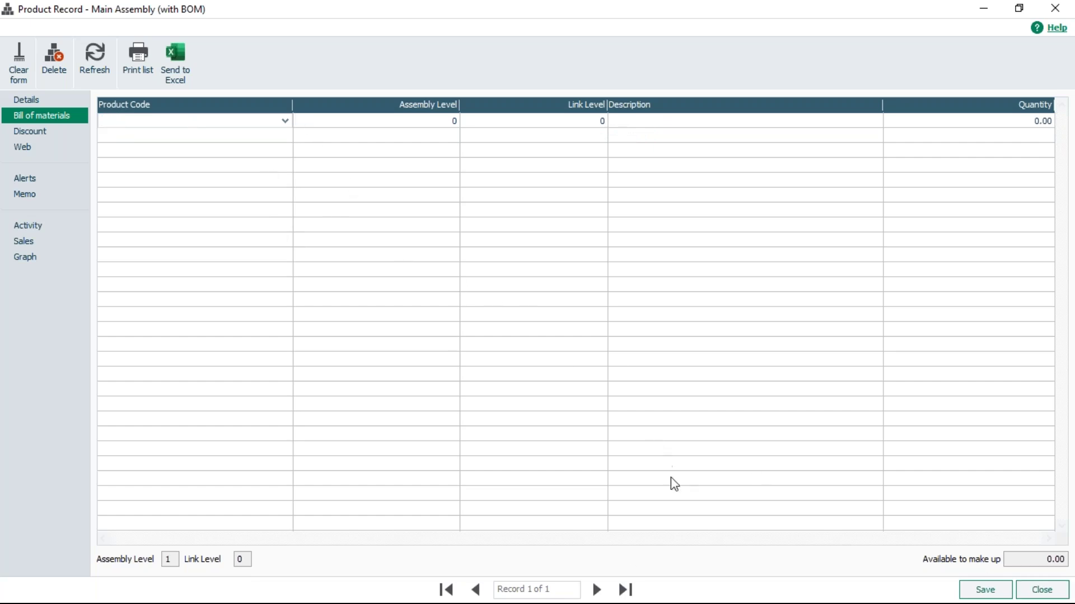
pyautogui.click(982, 590)
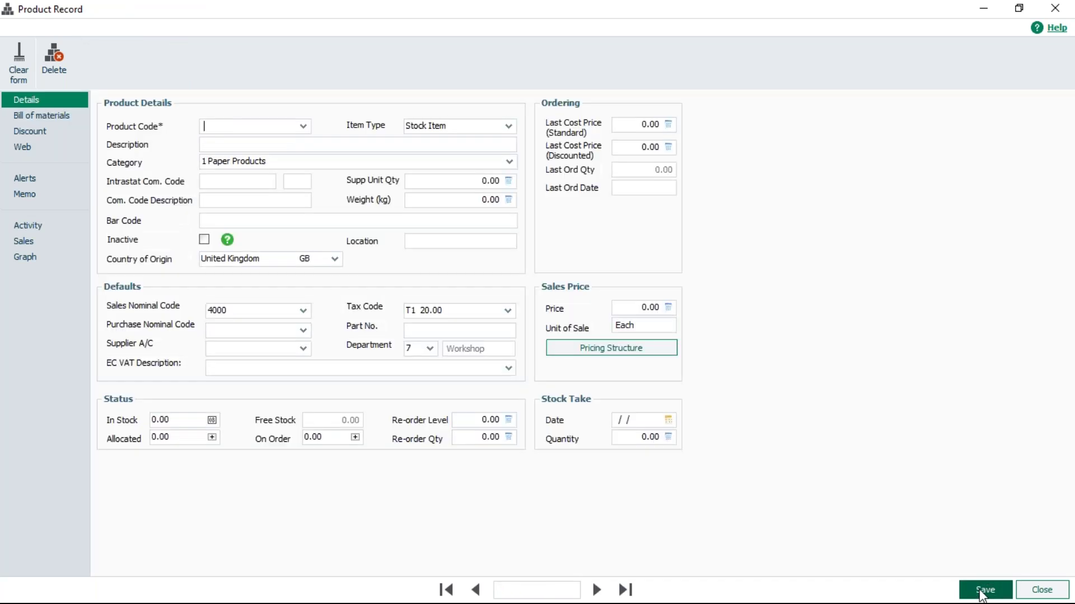
pyautogui.click(1040, 592)
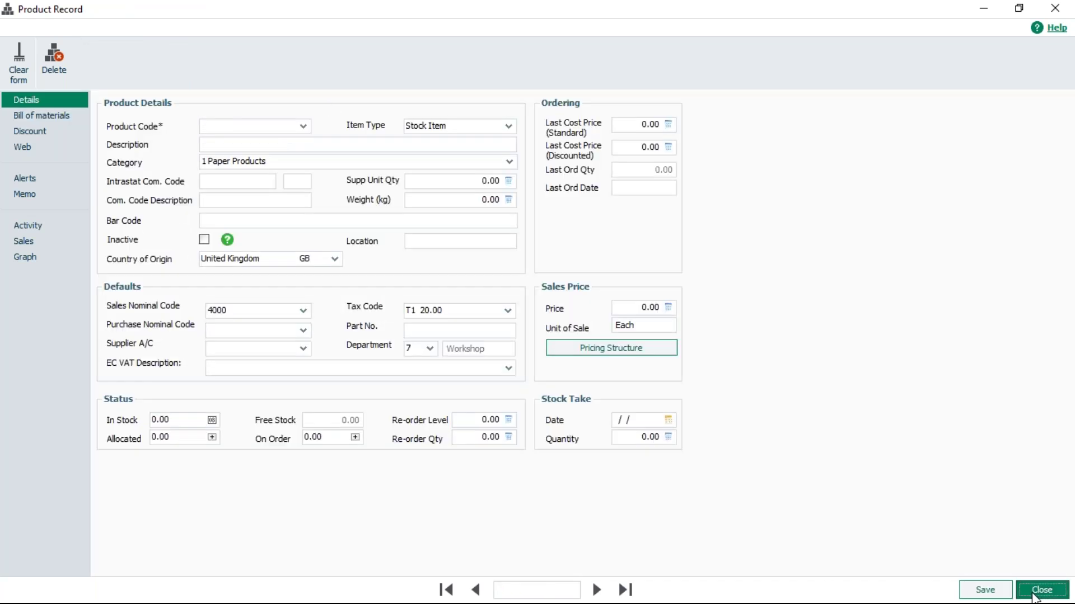
# Check the bill of materials and activity on the Component 1 record, and delete the product from the list.
pyautogui.click(170, 185)
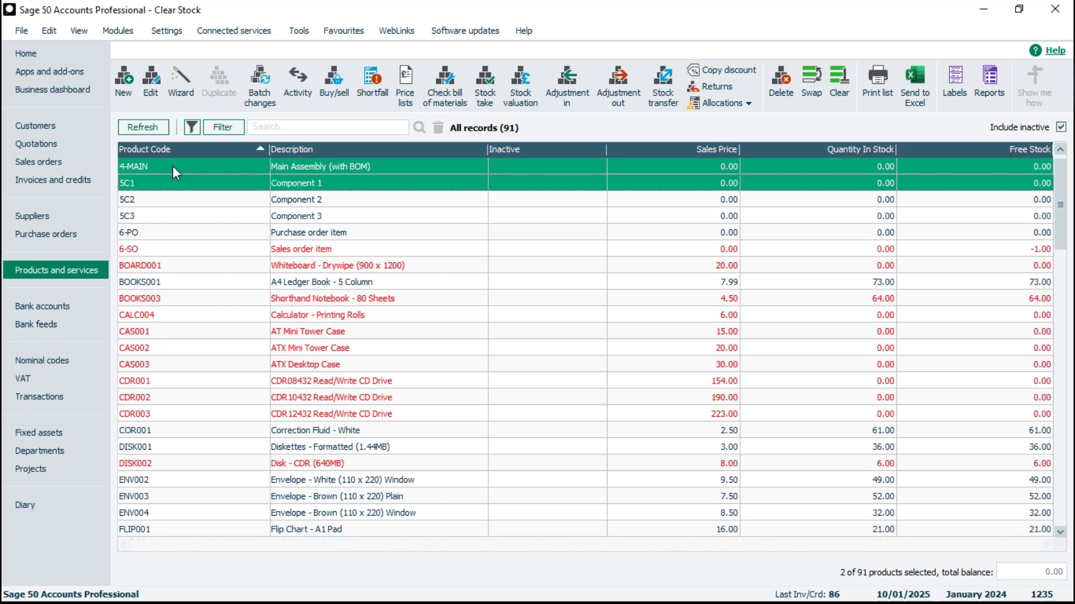
pyautogui.click(172, 166)
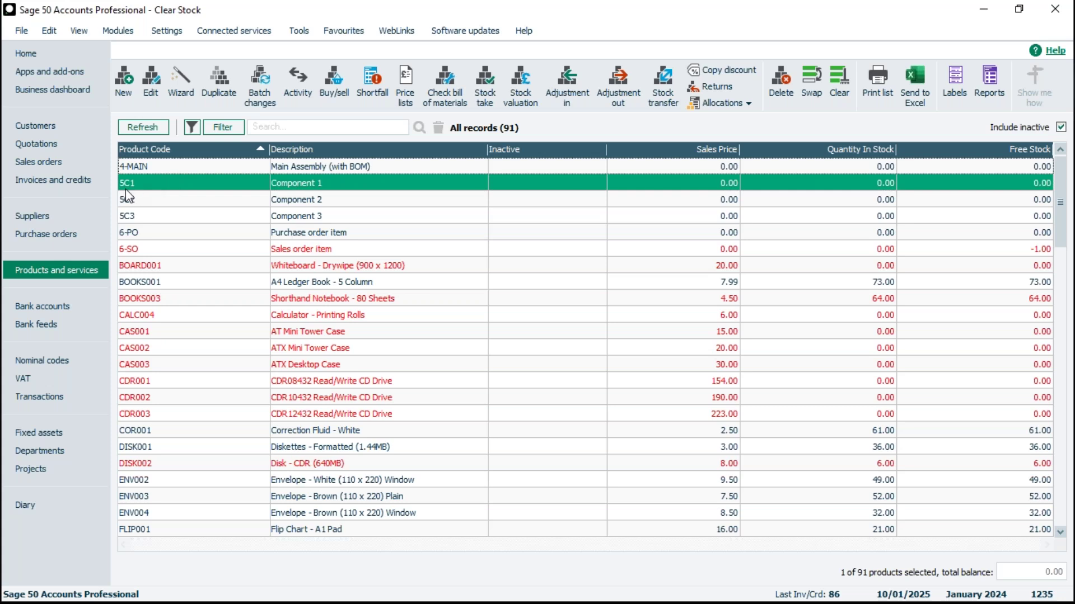
pyautogui.doubleClick(178, 186)
pyautogui.click(69, 117)
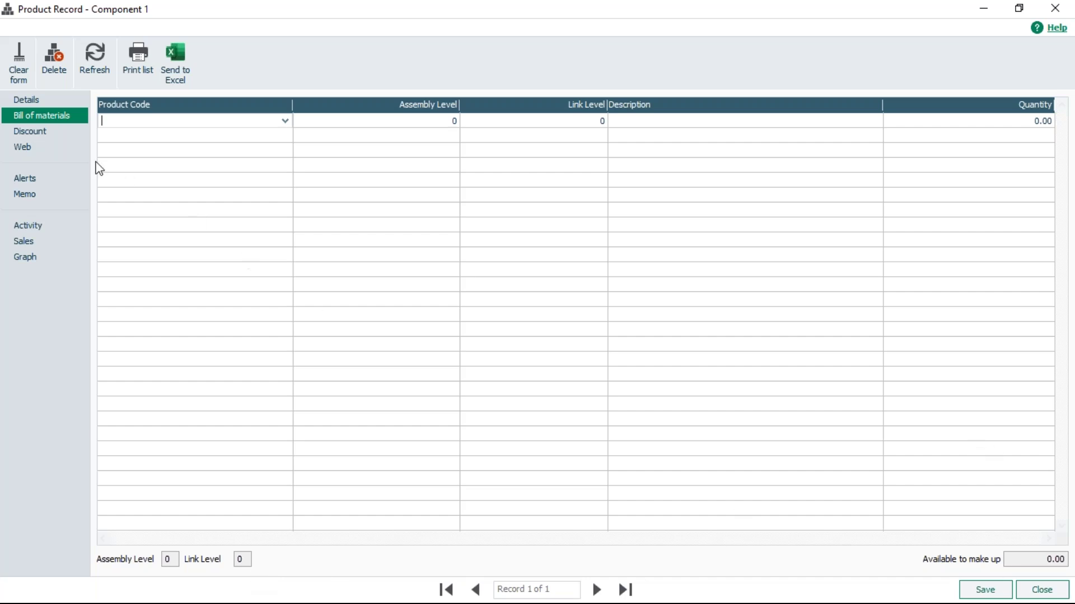
pyautogui.click(23, 224)
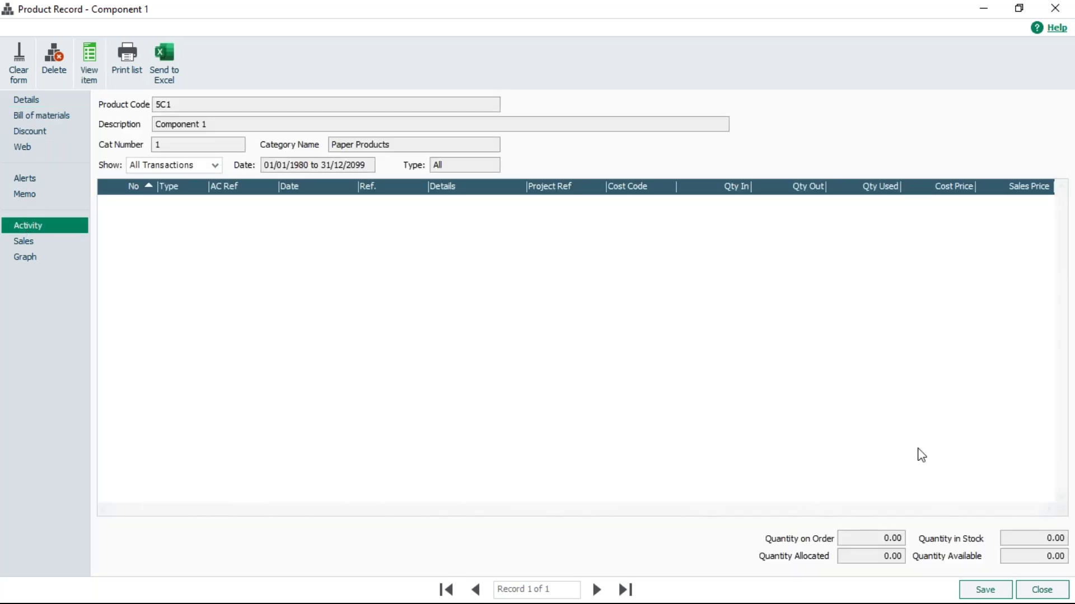
pyautogui.click(1043, 593)
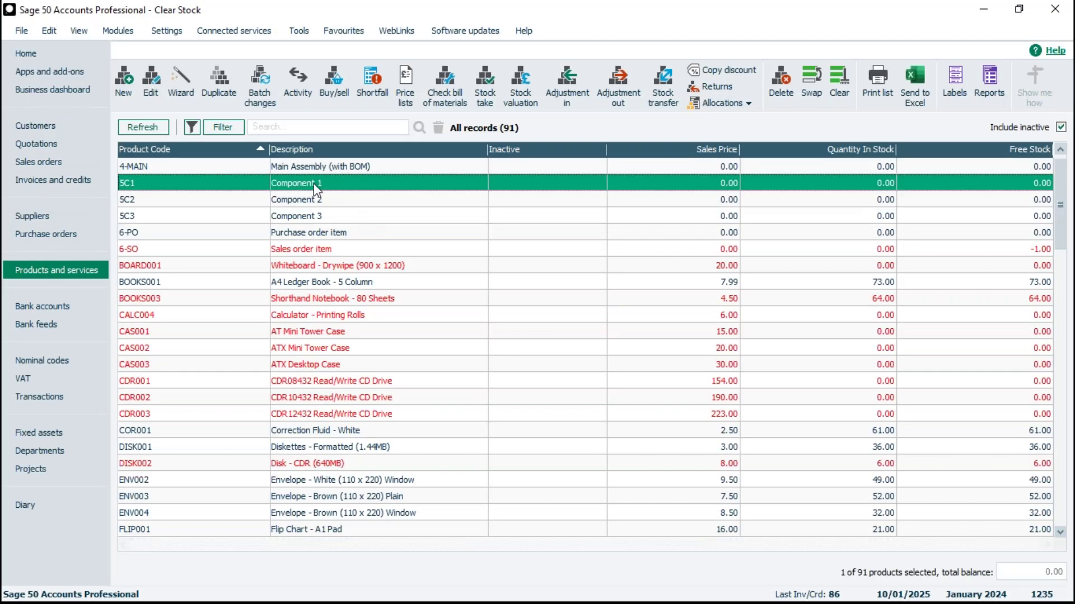
pyautogui.click(784, 78)
pyautogui.click(566, 342)
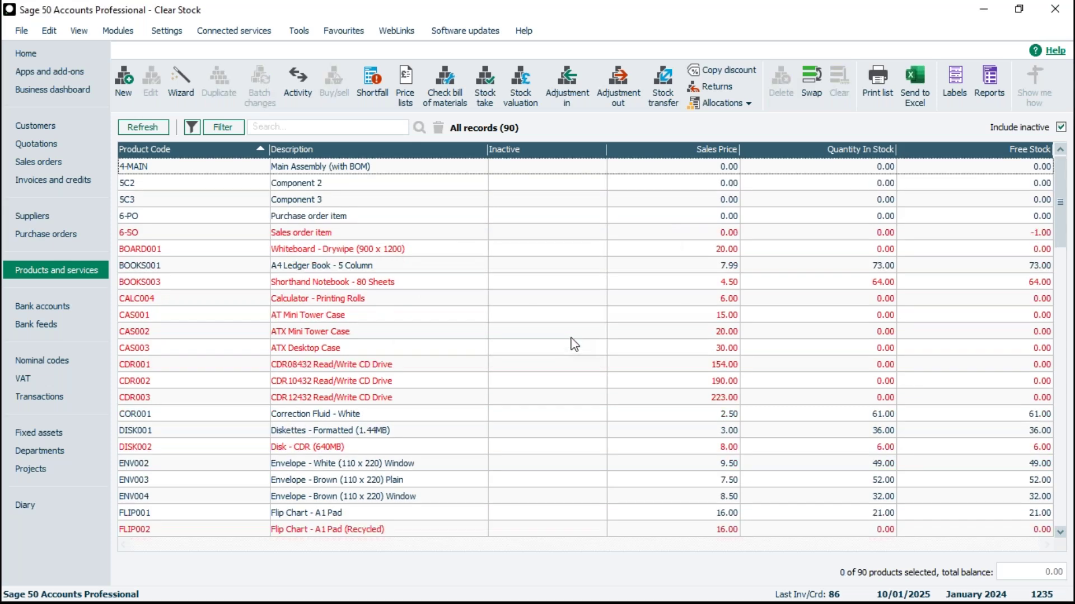
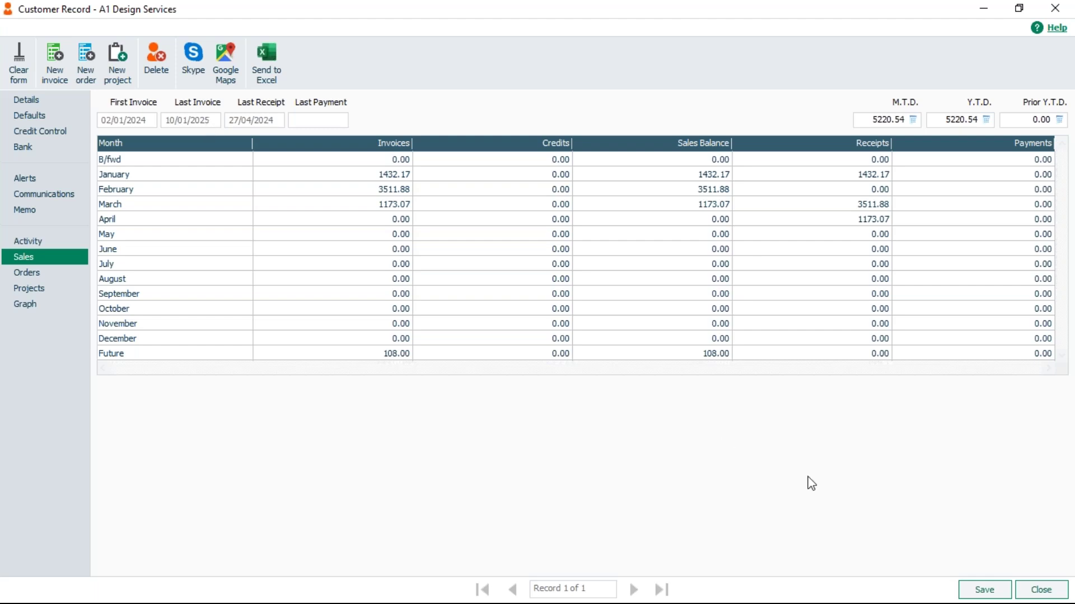
# Close the A1 Design Services customer record and clear the existing criteria from the customer list filter.
pyautogui.click(1041, 590)
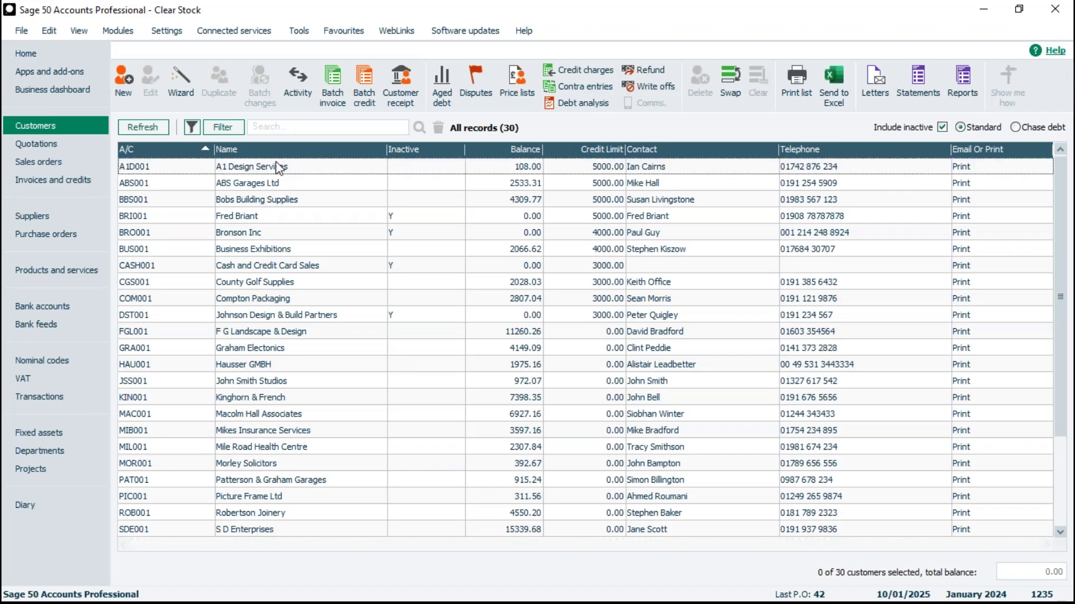
pyautogui.click(226, 130)
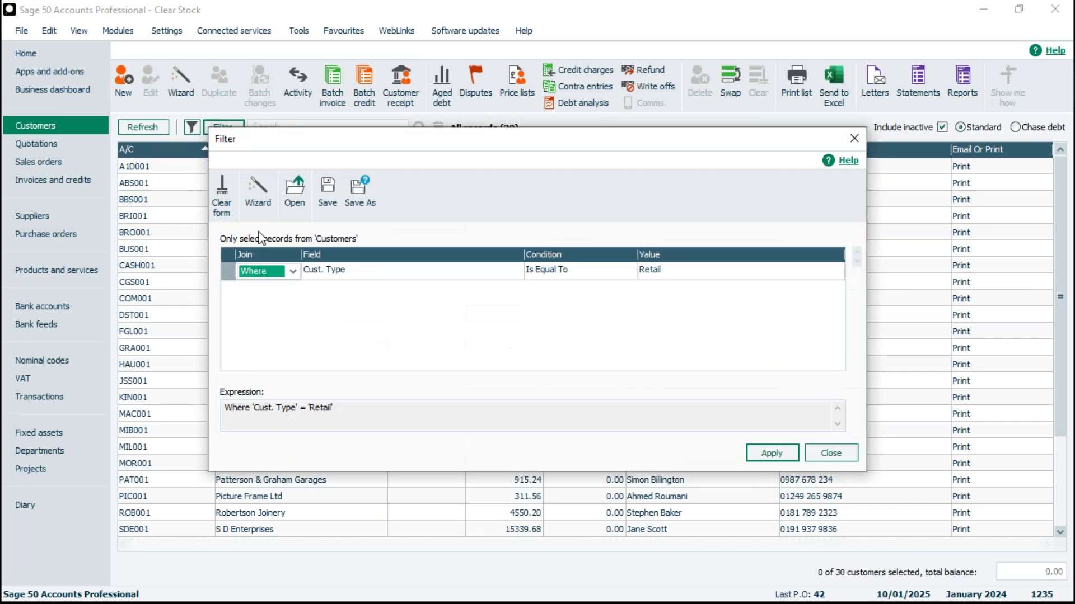
pyautogui.click(224, 208)
pyautogui.click(292, 271)
pyautogui.click(274, 299)
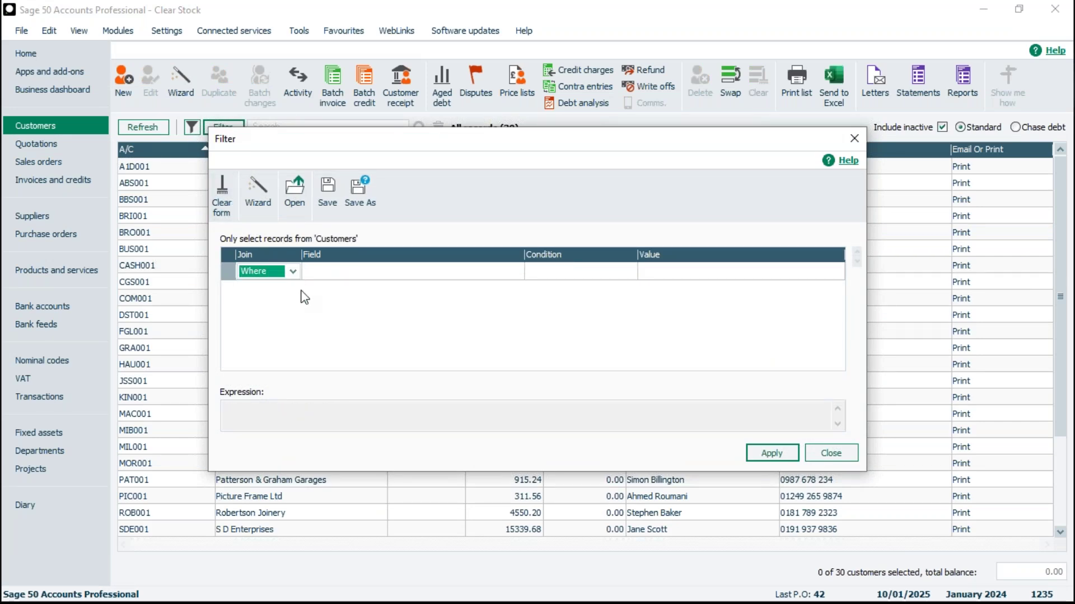
# Filter the customers where Last Invoice Date Is Less Than Or Equal To 31/12/2023.
pyautogui.click(363, 274)
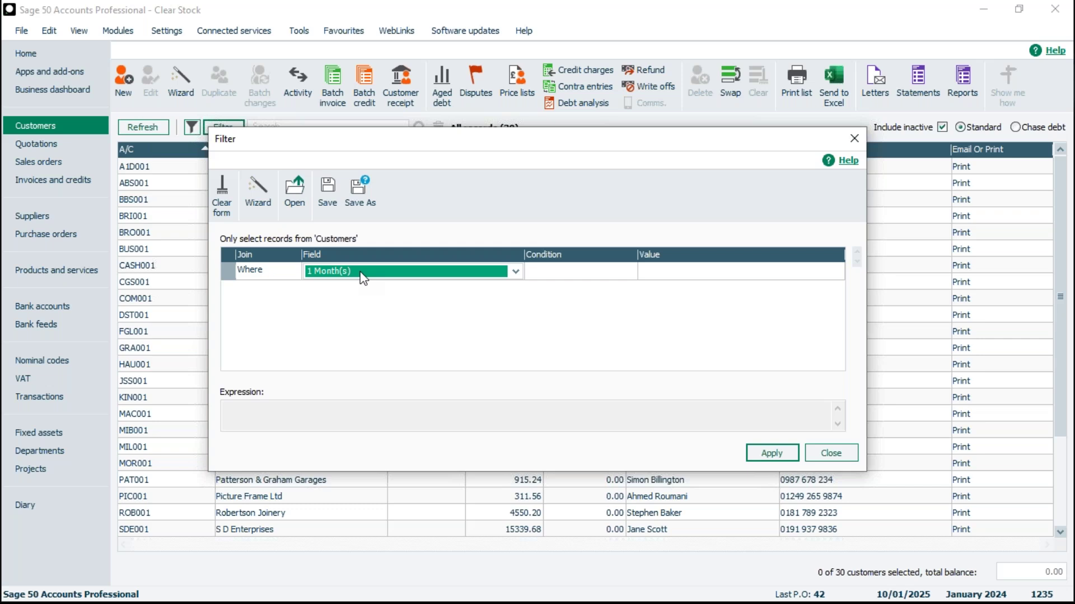
pyautogui.press('l')
pyautogui.click(589, 270)
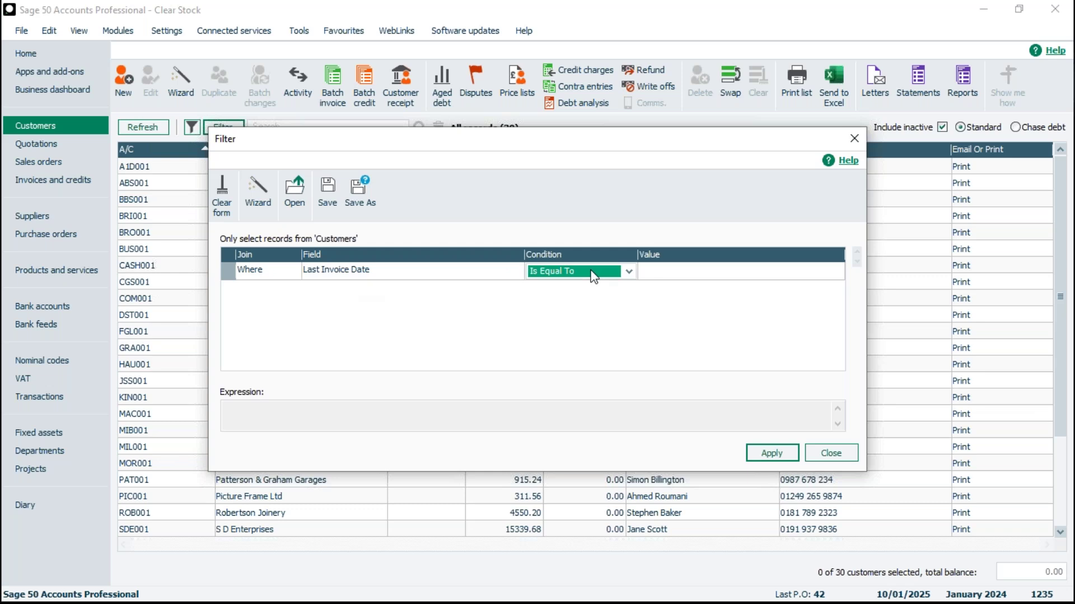
pyautogui.click(629, 271)
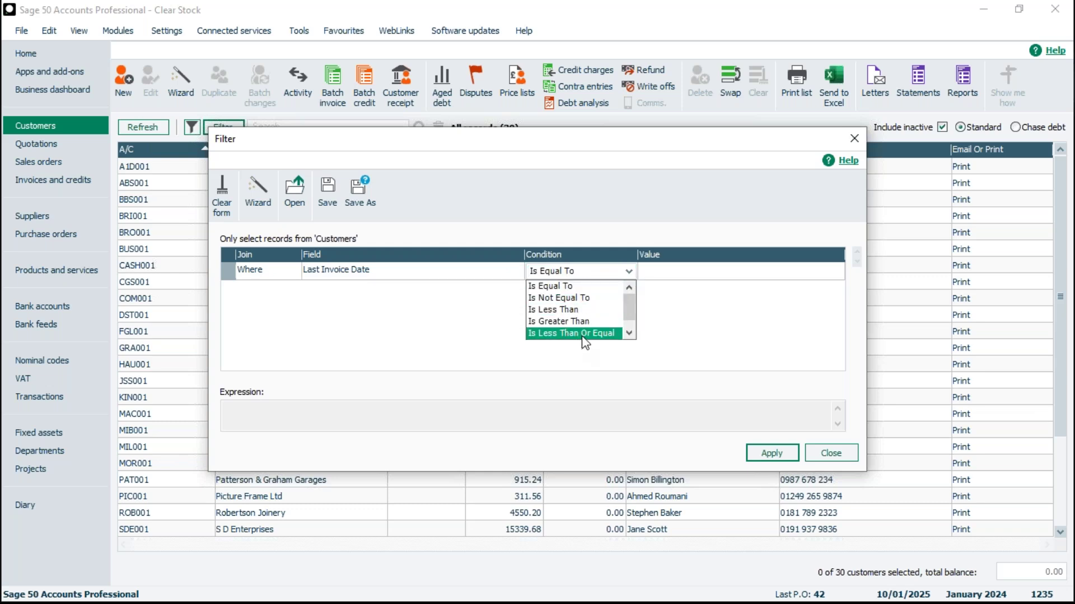
pyautogui.click(582, 334)
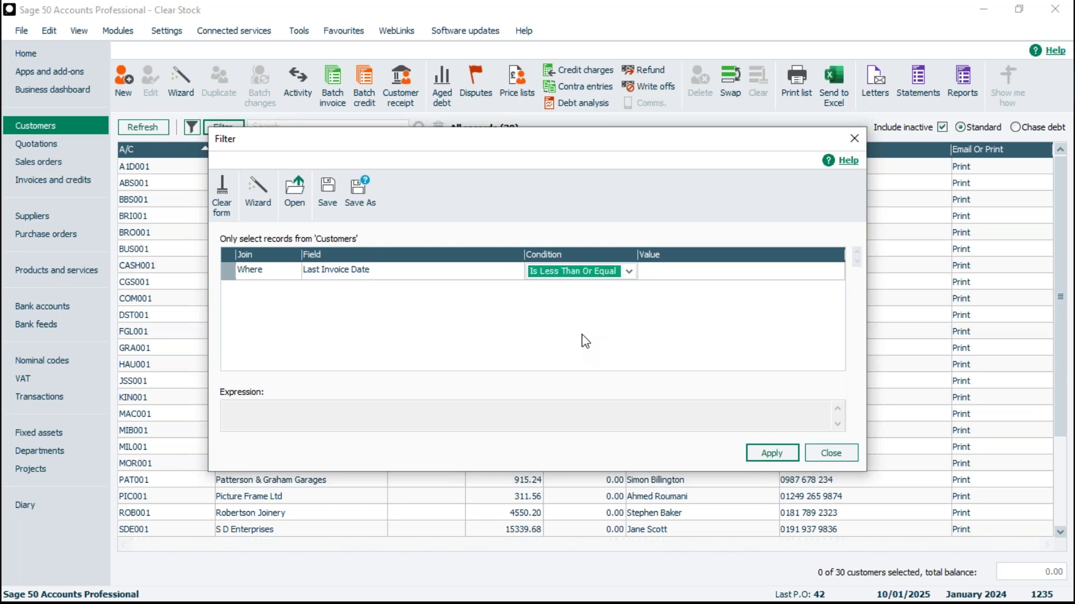
pyautogui.click(675, 277)
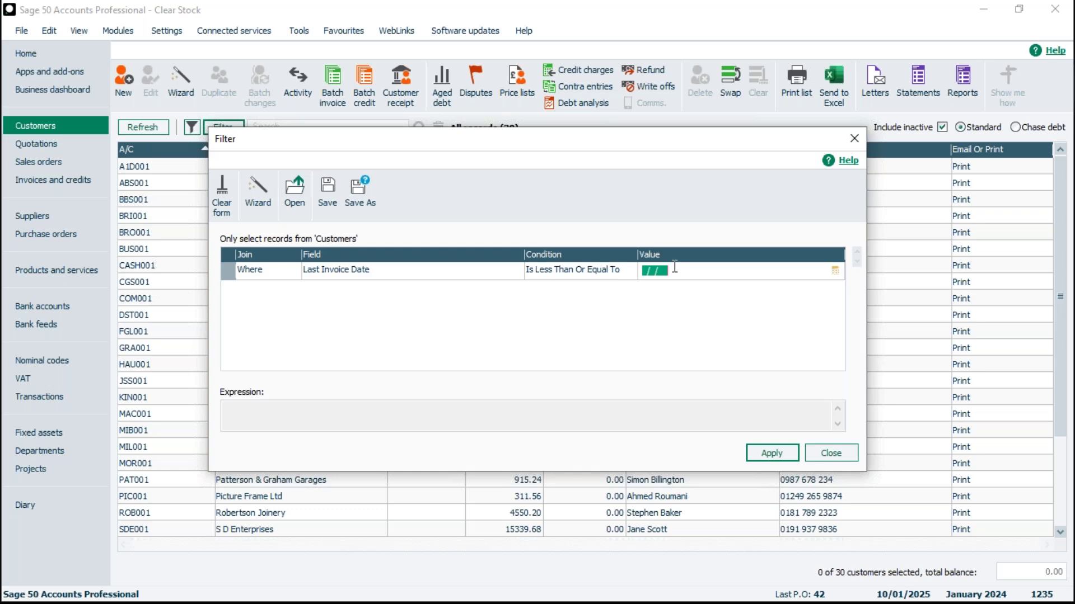
pyautogui.write('31/12/2023')
pyautogui.click(782, 457)
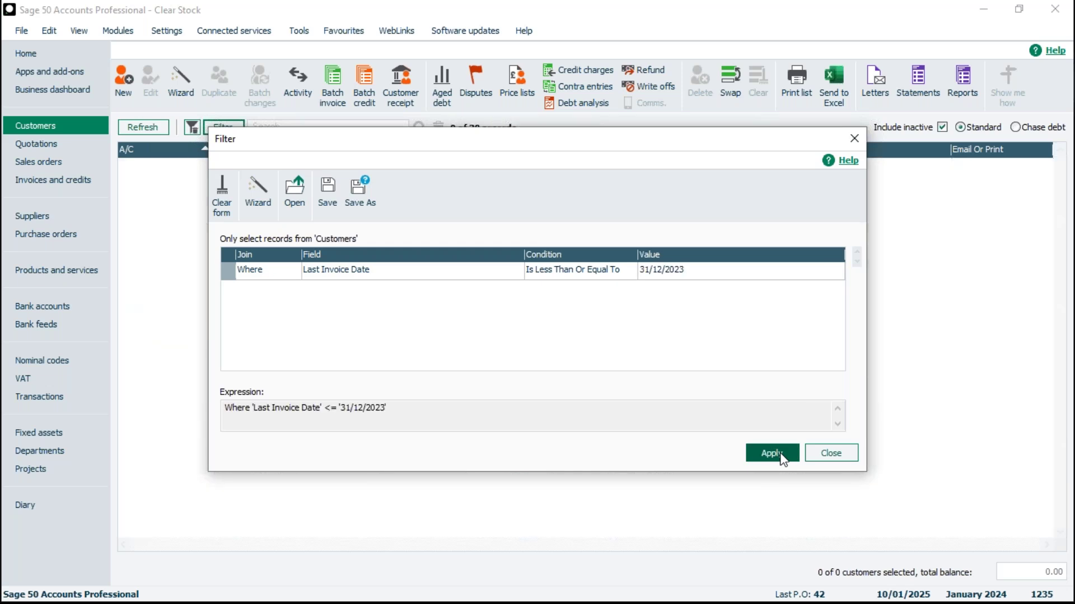
pyautogui.click(848, 457)
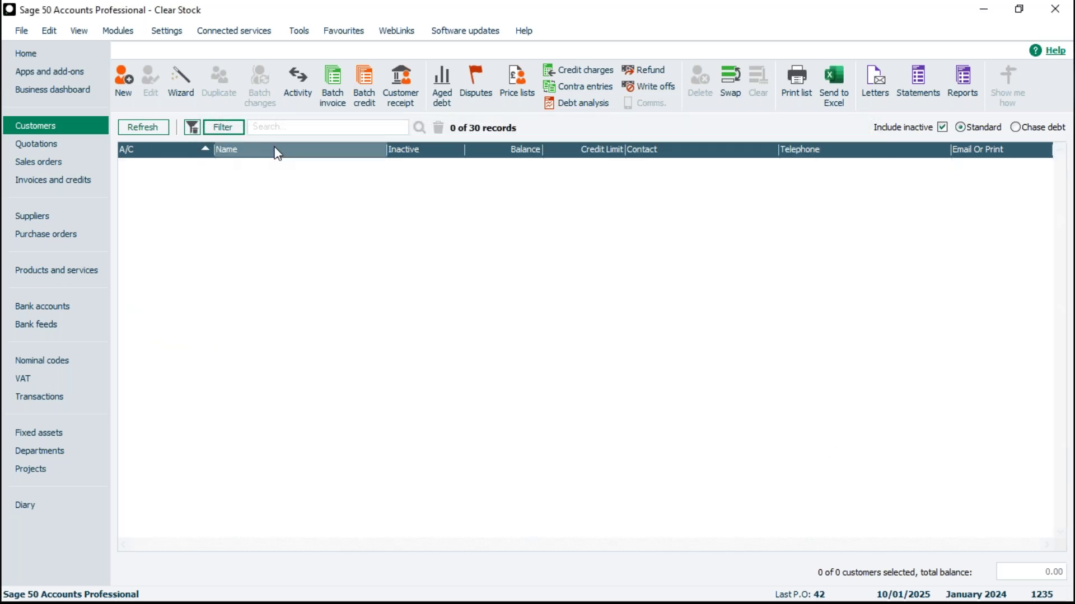
# Try to change the customer filter's Last Invoice Date value to 31/06/2024.
pyautogui.click(223, 127)
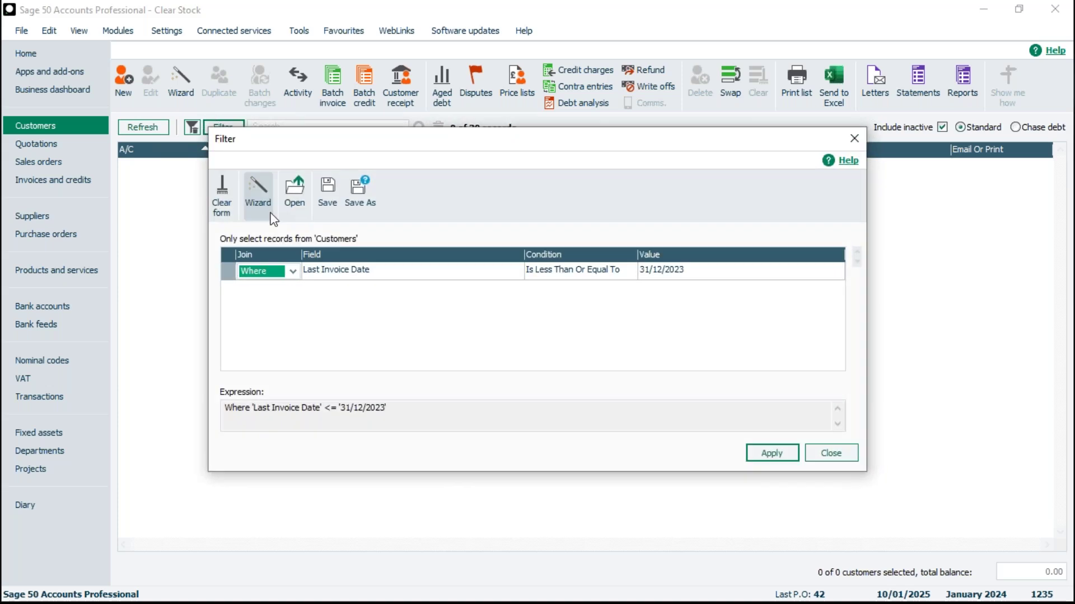
pyautogui.click(701, 271)
pyautogui.click(702, 271)
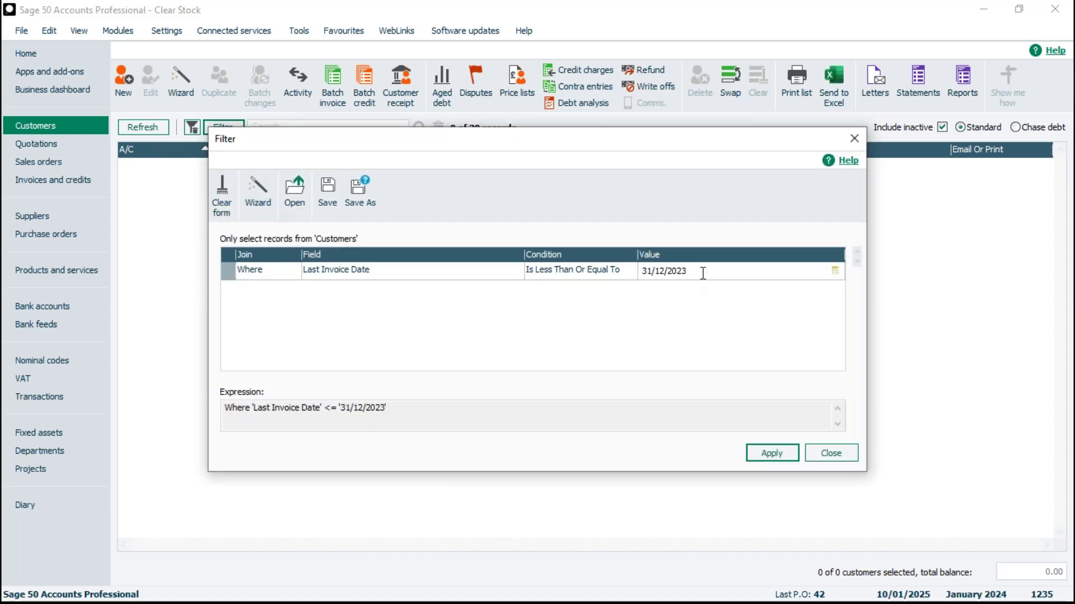
pyautogui.press('BackSpace')
pyautogui.press('BackSpace')
pyautogui.press('BackSpace')
pyautogui.press('BackSpace')
pyautogui.press('BackSpace')
pyautogui.press('BackSpace')
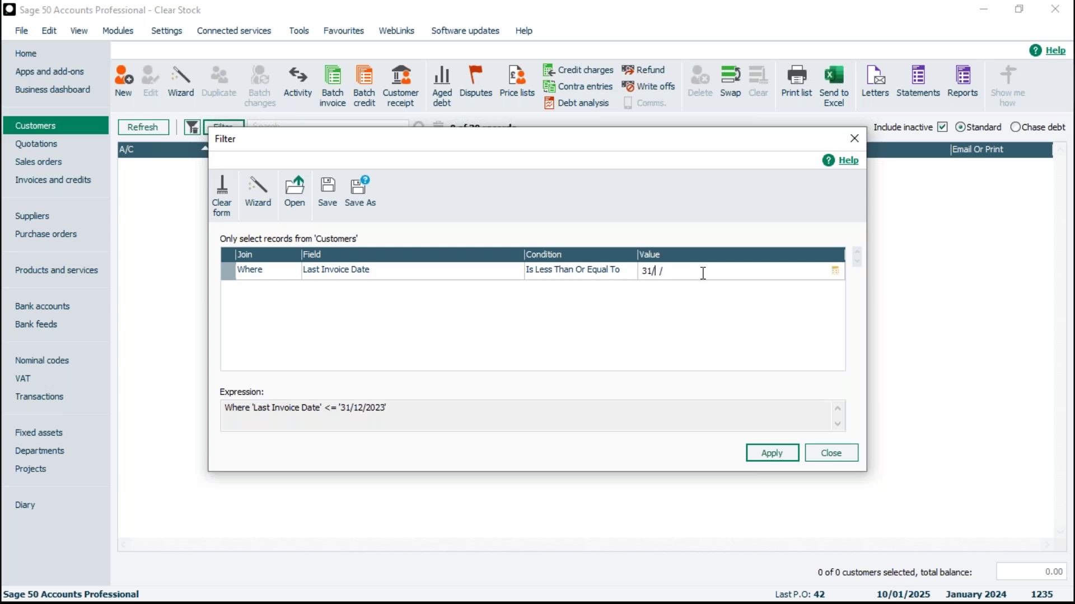
pyautogui.write('06/2024')
pyautogui.click(772, 453)
pyautogui.click(580, 366)
# Set the filter's Last Invoice Date value to 30/06/2024 and apply it to the customer list.
pyautogui.press('BackSpace')
pyautogui.write('30/06/2024')
pyautogui.click(777, 456)
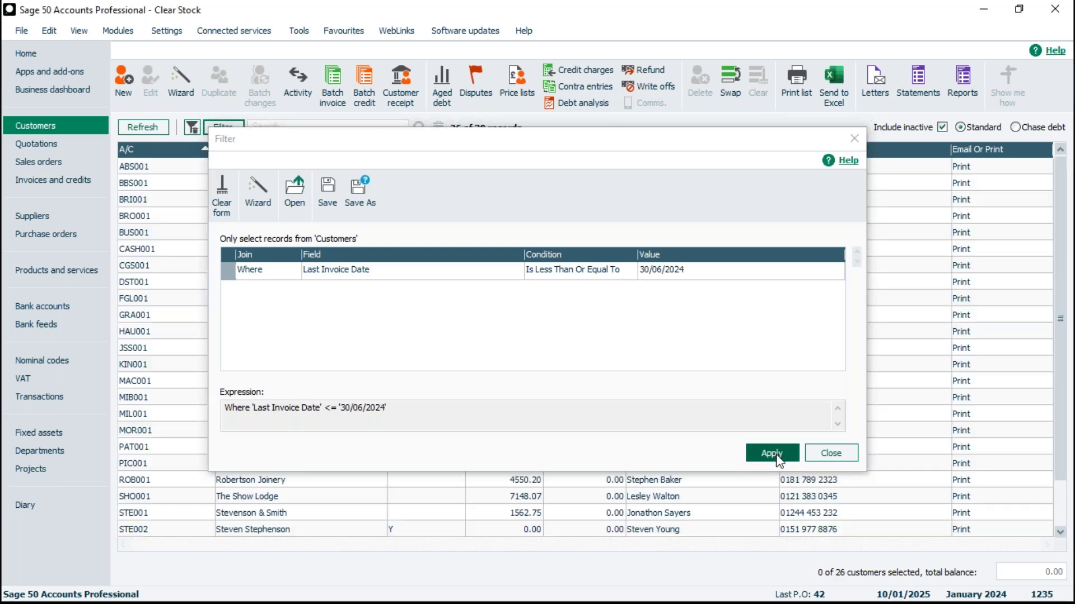
pyautogui.click(824, 451)
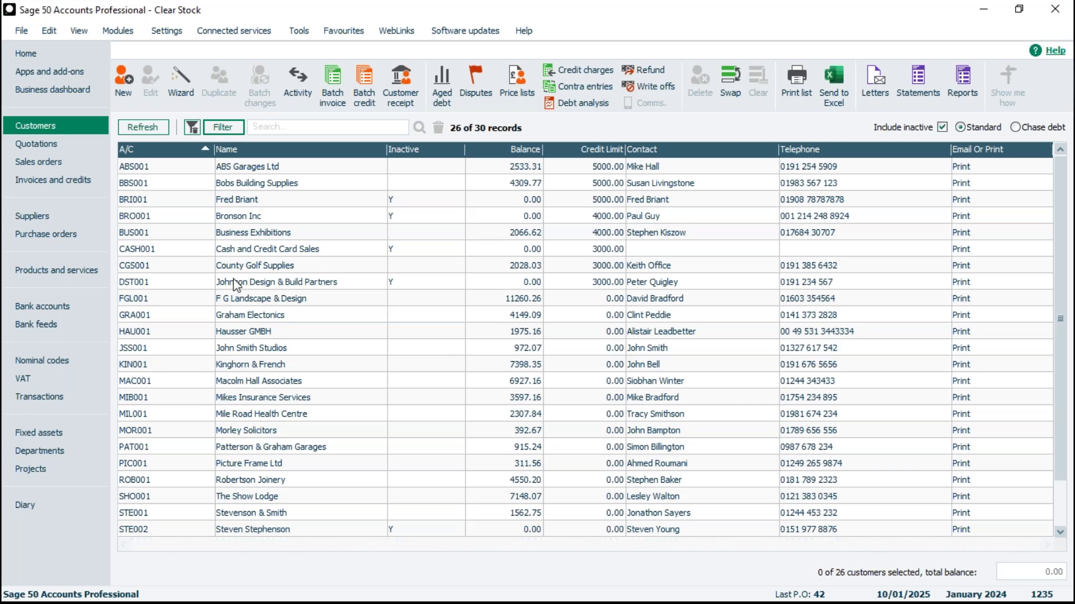
# Check the last invoice date in the sales history of the ABS Garages Ltd customer record and close it.
pyautogui.click(274, 165)
pyautogui.doubleClick(274, 166)
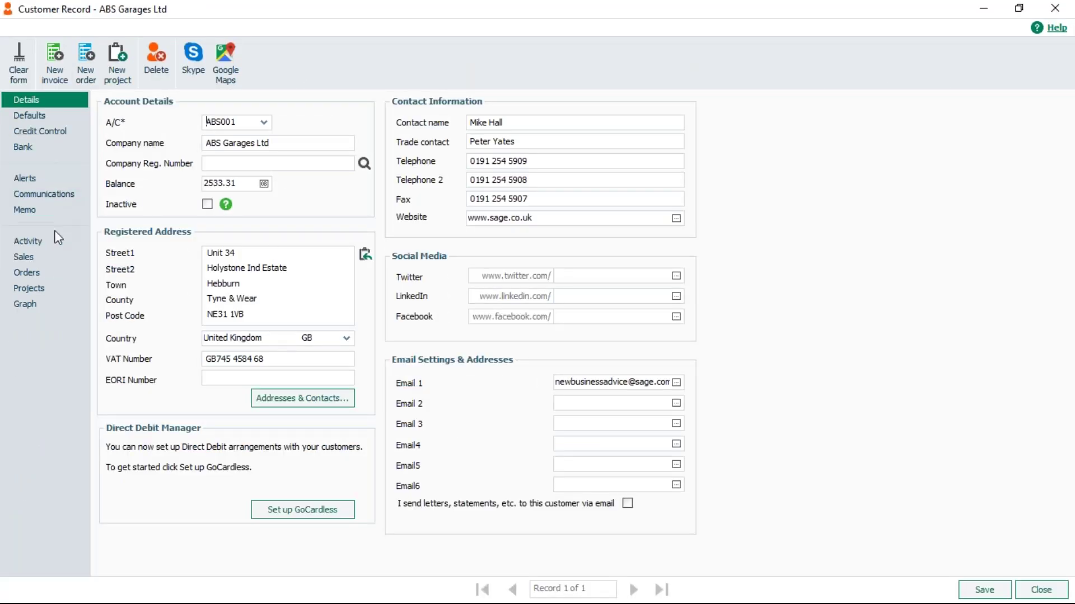
pyautogui.click(25, 255)
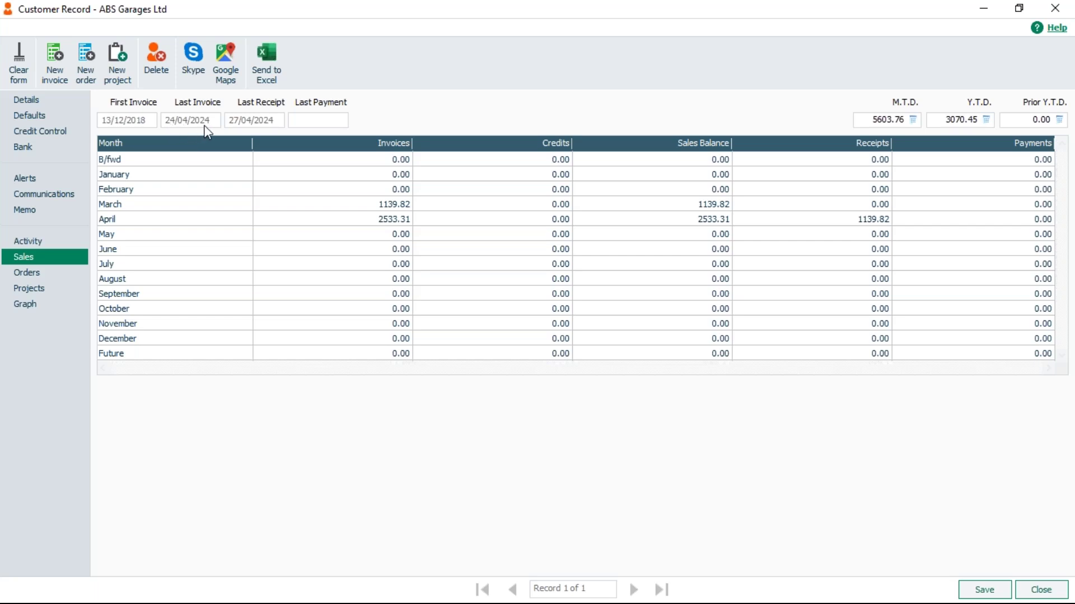
pyautogui.click(1037, 597)
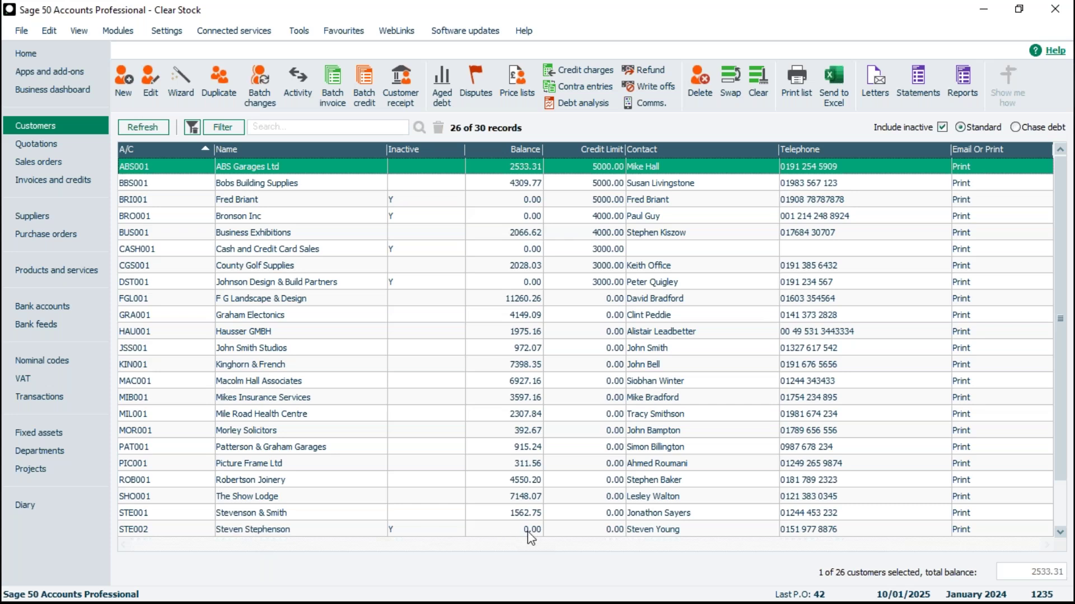
# Add an And condition of Balance Is Equal To 0.00 to the customer filter and apply it.
pyautogui.click(223, 128)
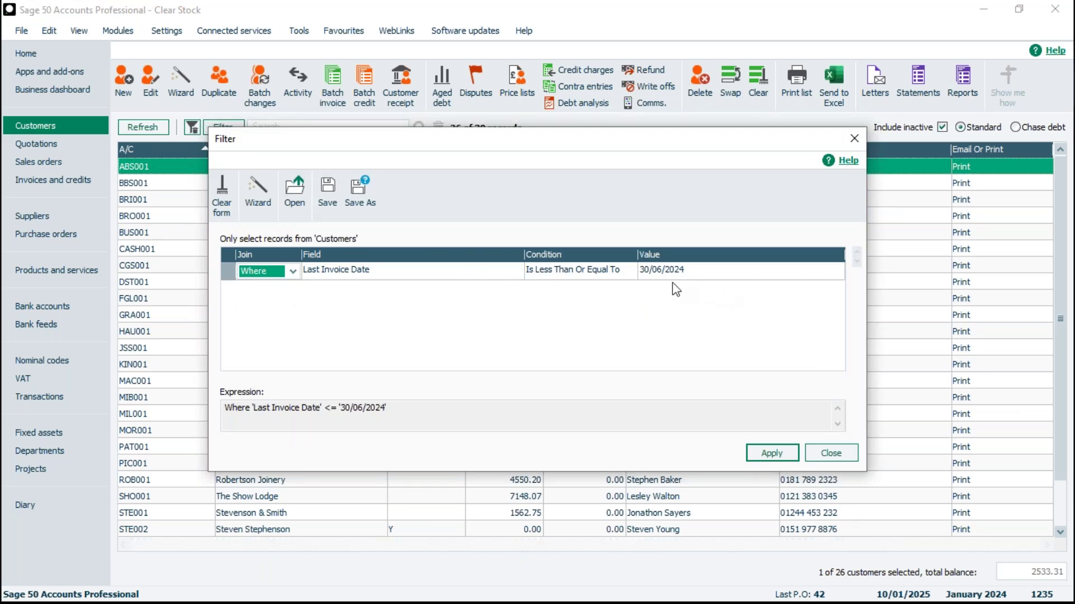
pyautogui.click(289, 293)
pyautogui.click(291, 290)
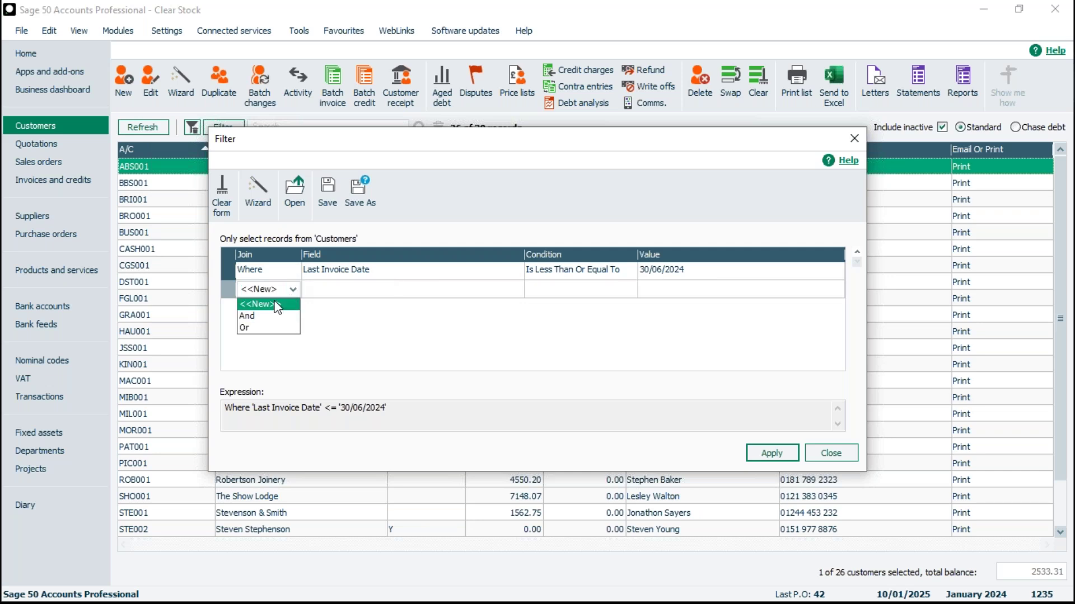
pyautogui.click(262, 316)
pyautogui.click(388, 290)
pyautogui.press('b')
pyautogui.press('Tab')
pyautogui.press('Tab')
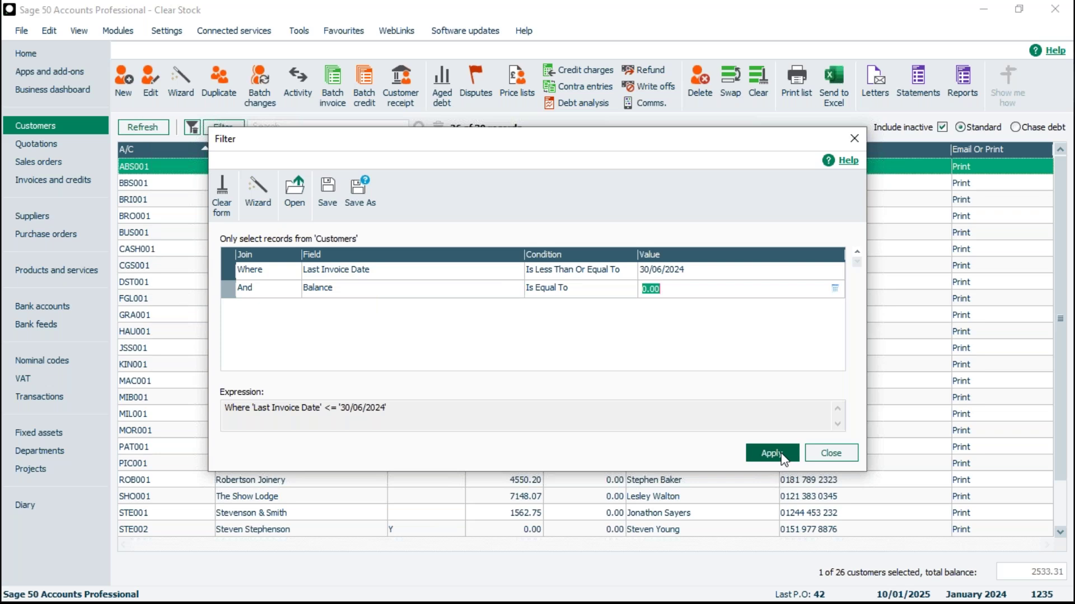
pyautogui.click(777, 458)
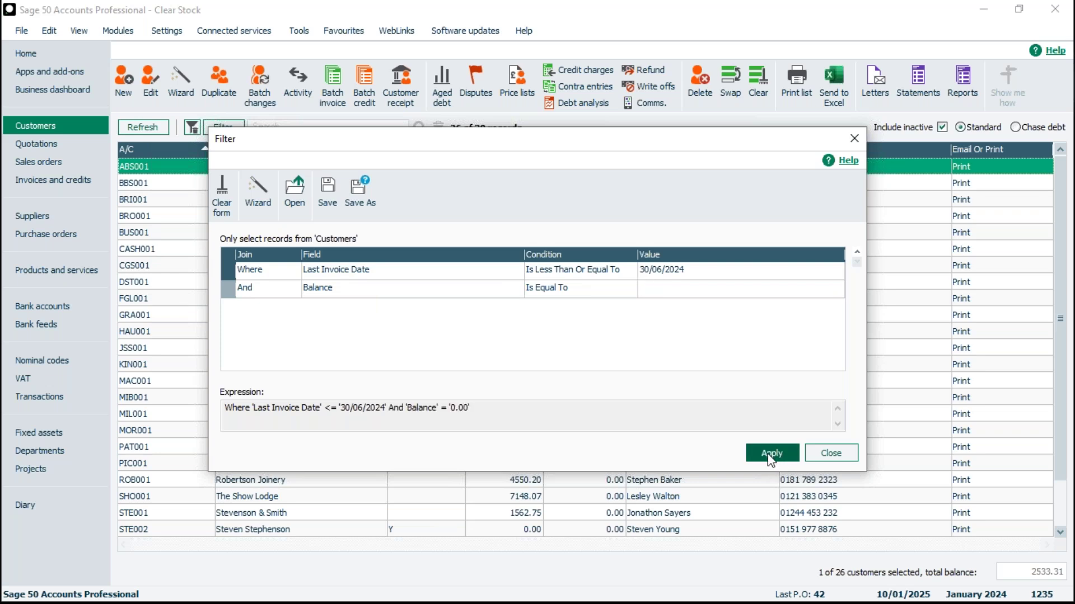
pyautogui.click(830, 452)
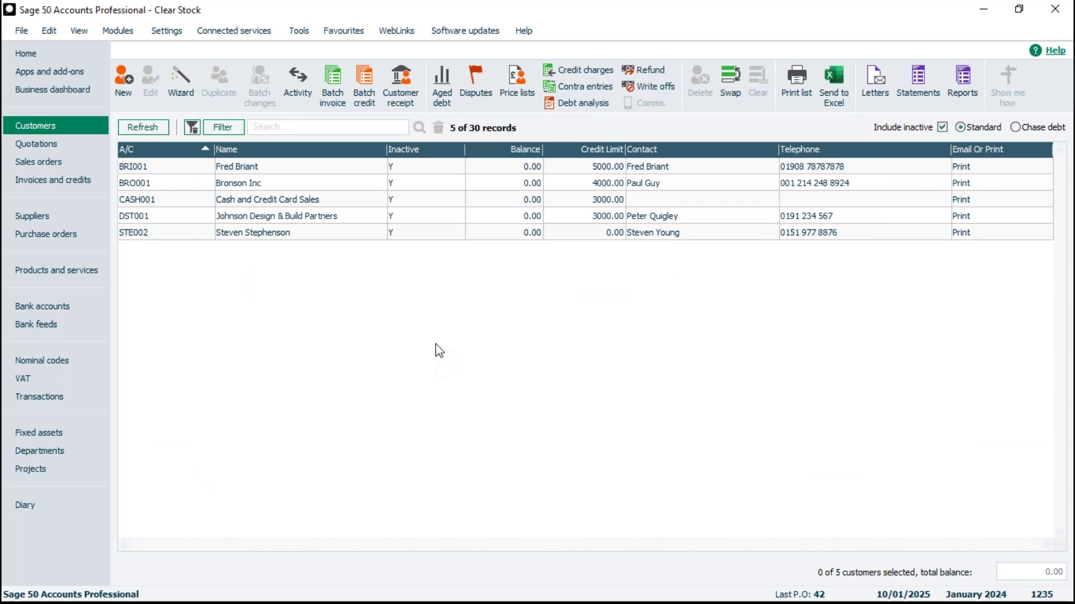